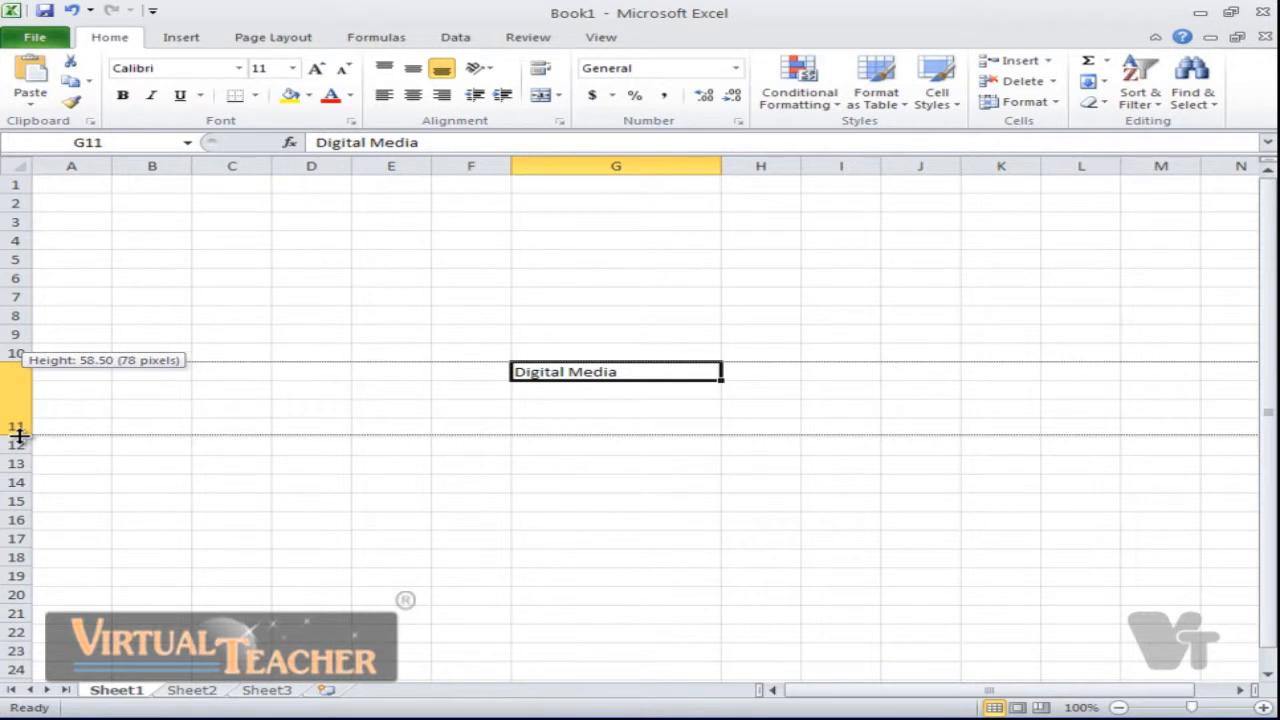
Increase row 11's height to about 58 points and try middle and top alignment on the Digital Media text in G11.
left_click_drag(19, 435, 19, 435)
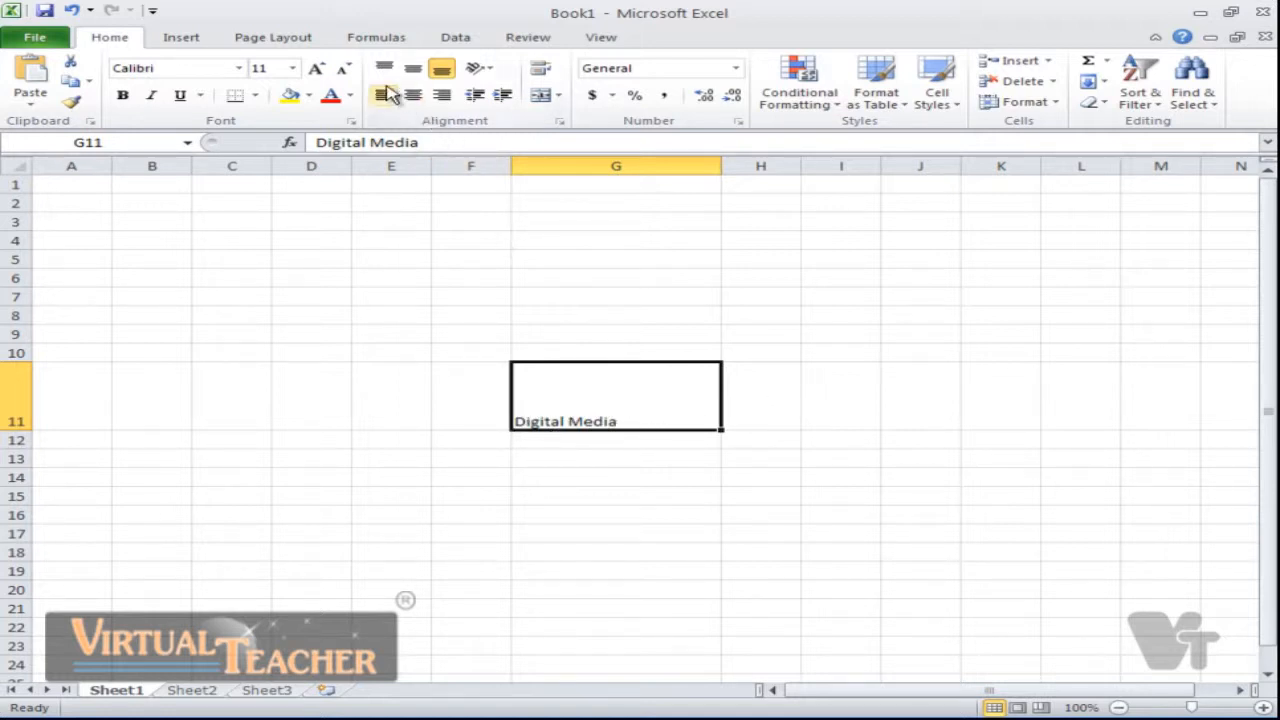
left_click(443, 72)
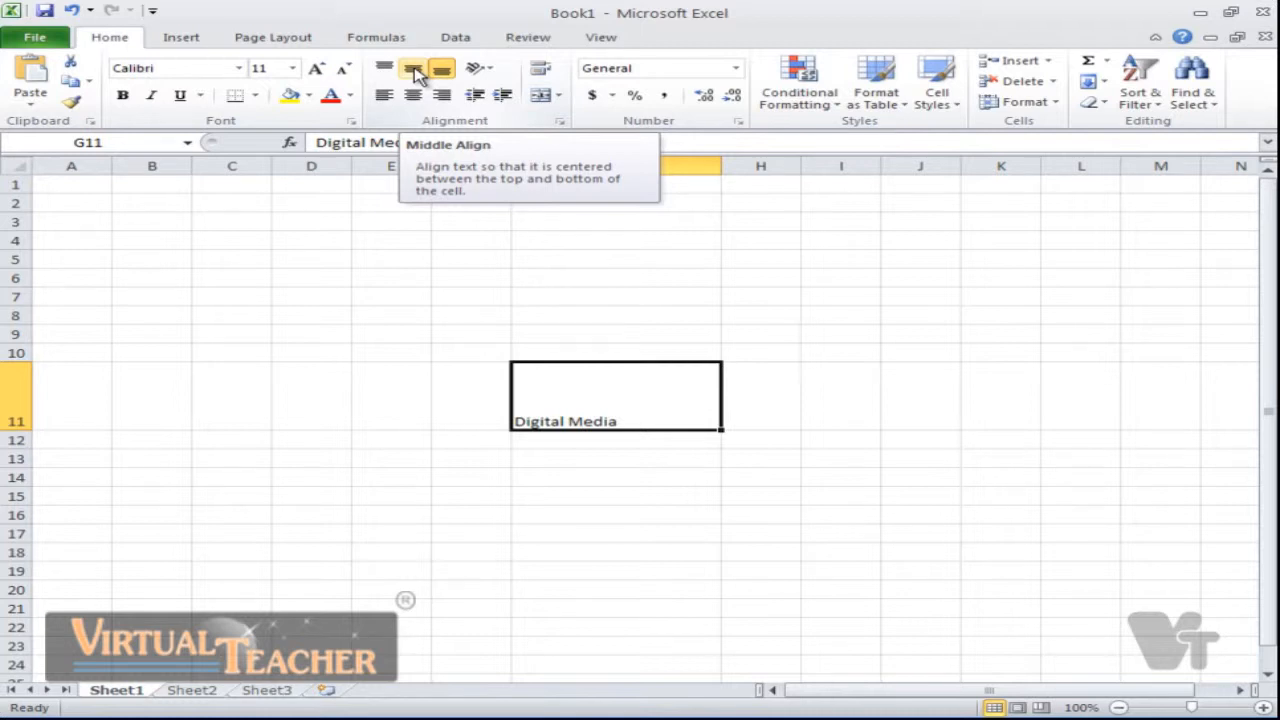
left_click(413, 70)
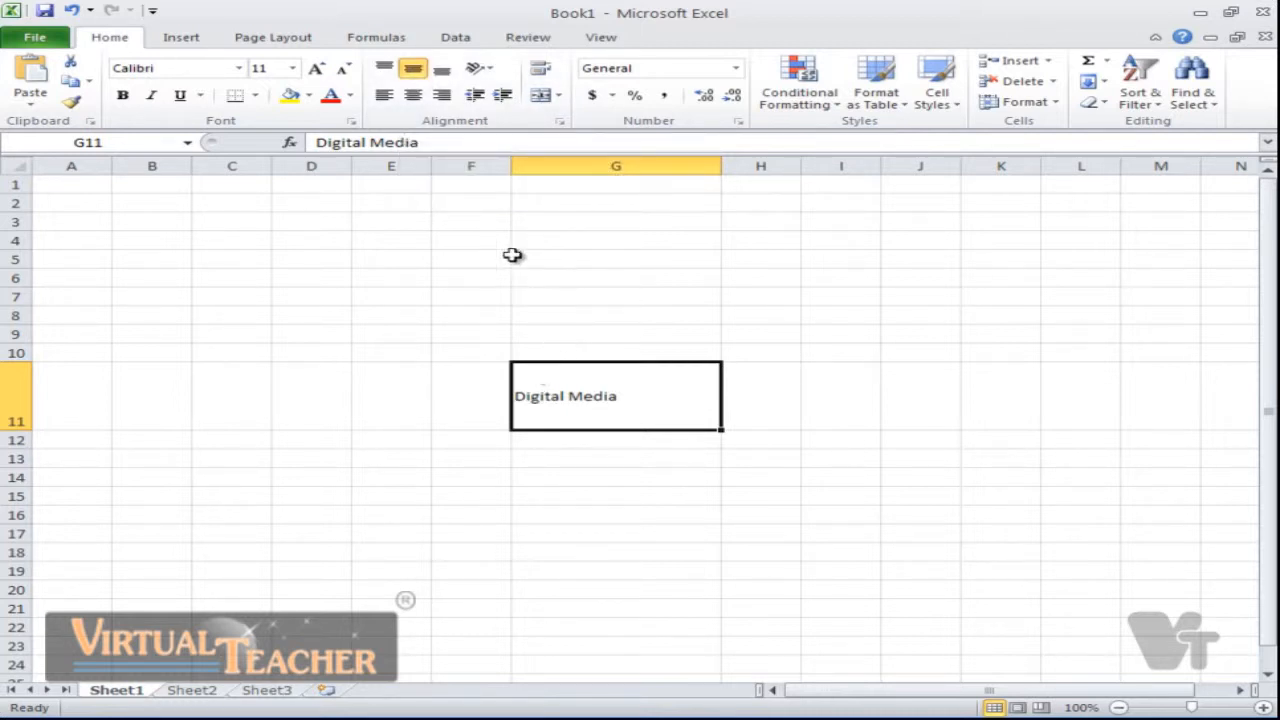
left_click(385, 70)
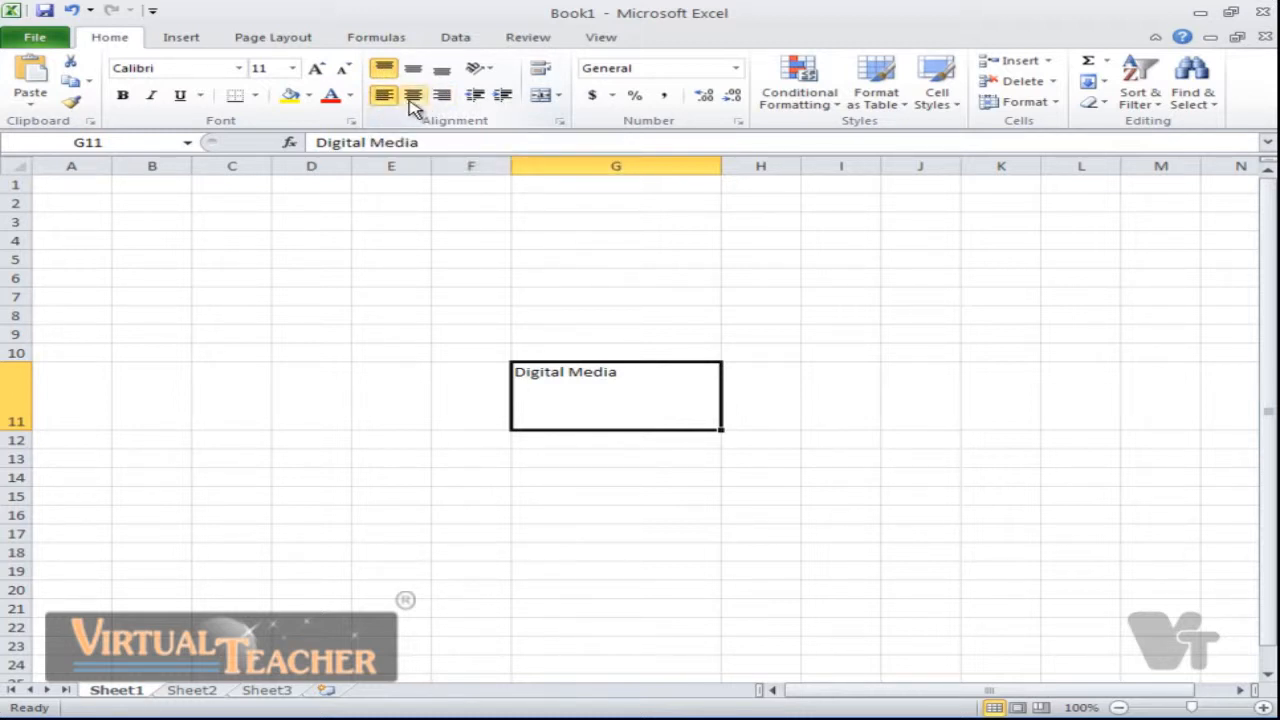
Try right alignment on the G11 text before centring it horizontally, and align it vertically to the bottom of the cell.
left_click(414, 102)
left_click(443, 97)
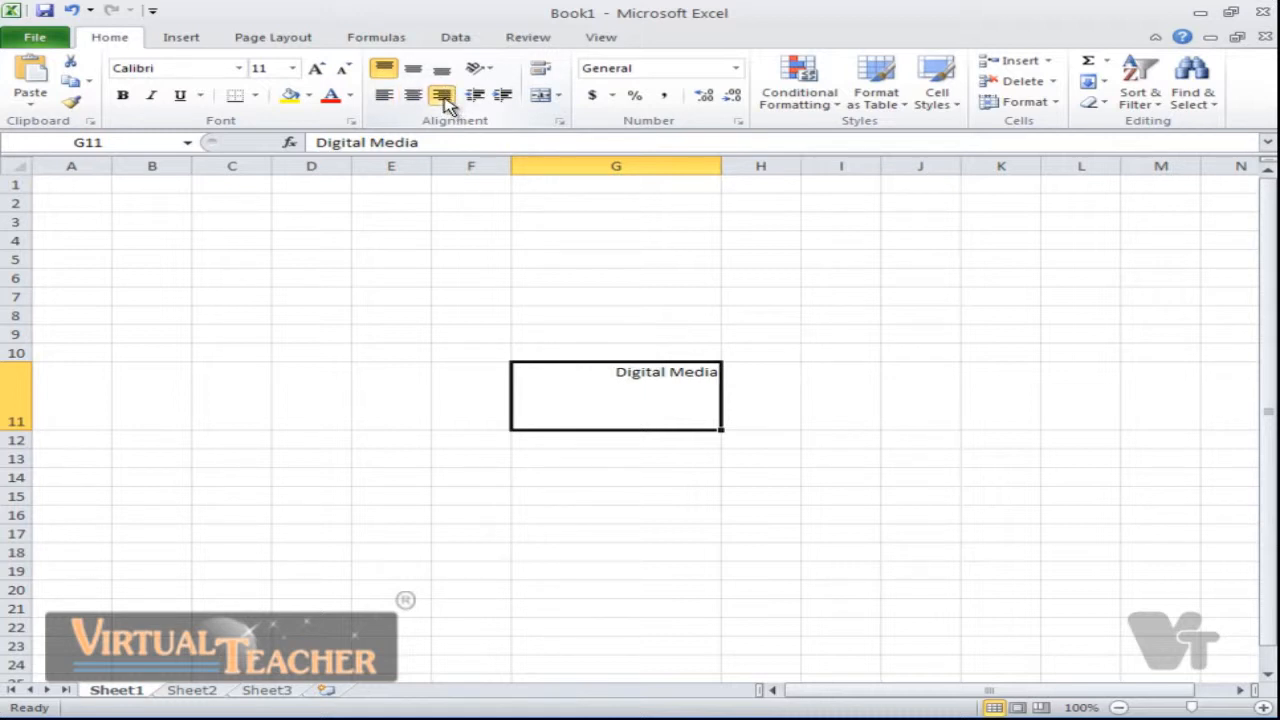
left_click(412, 97)
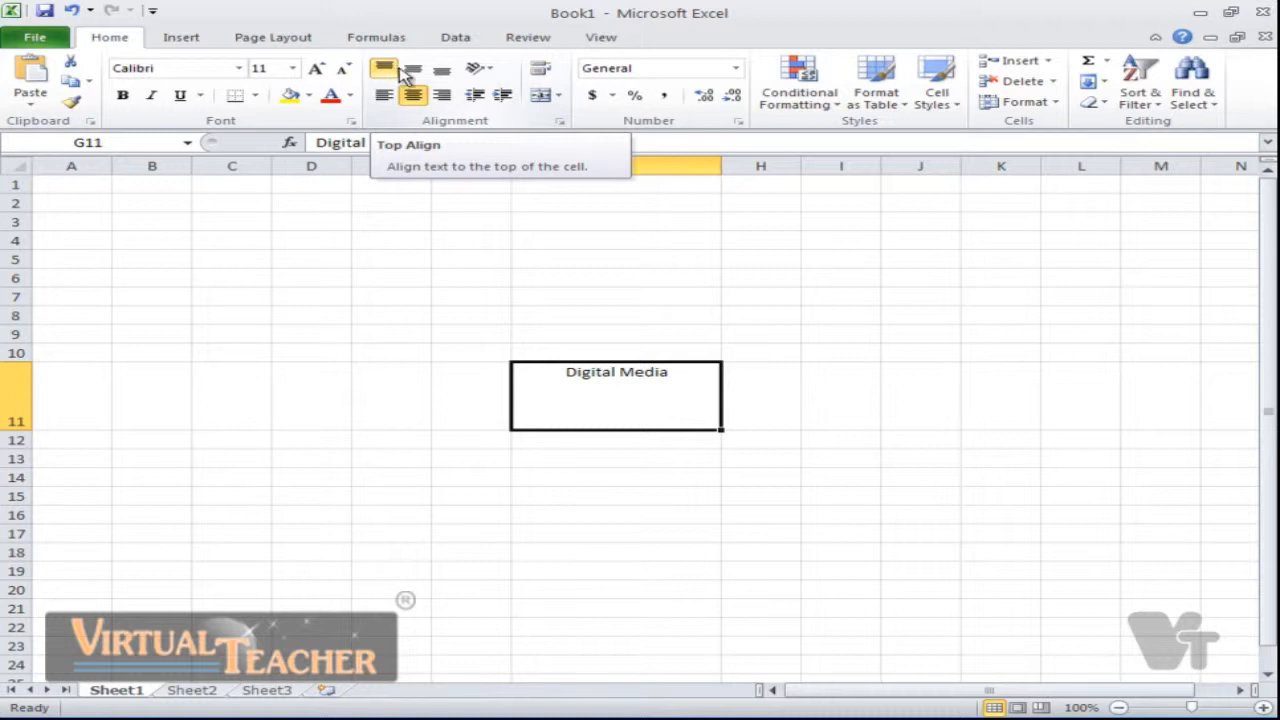
left_click(413, 70)
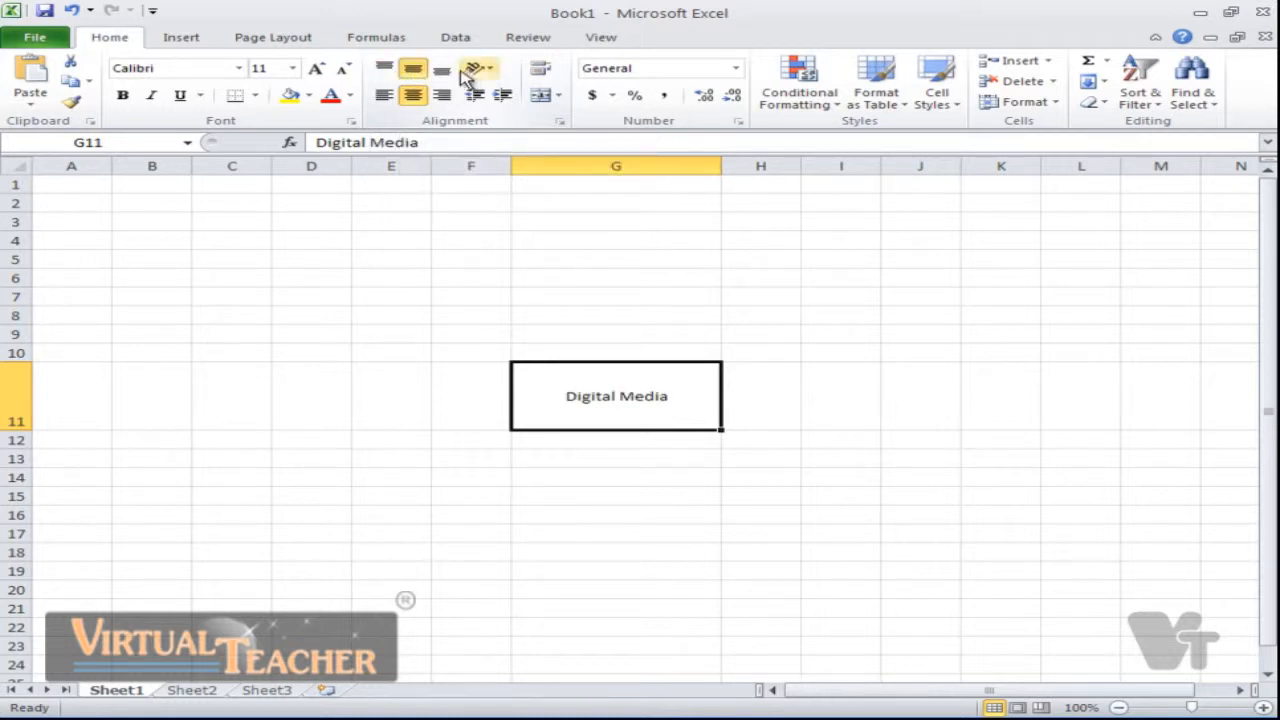
left_click(443, 70)
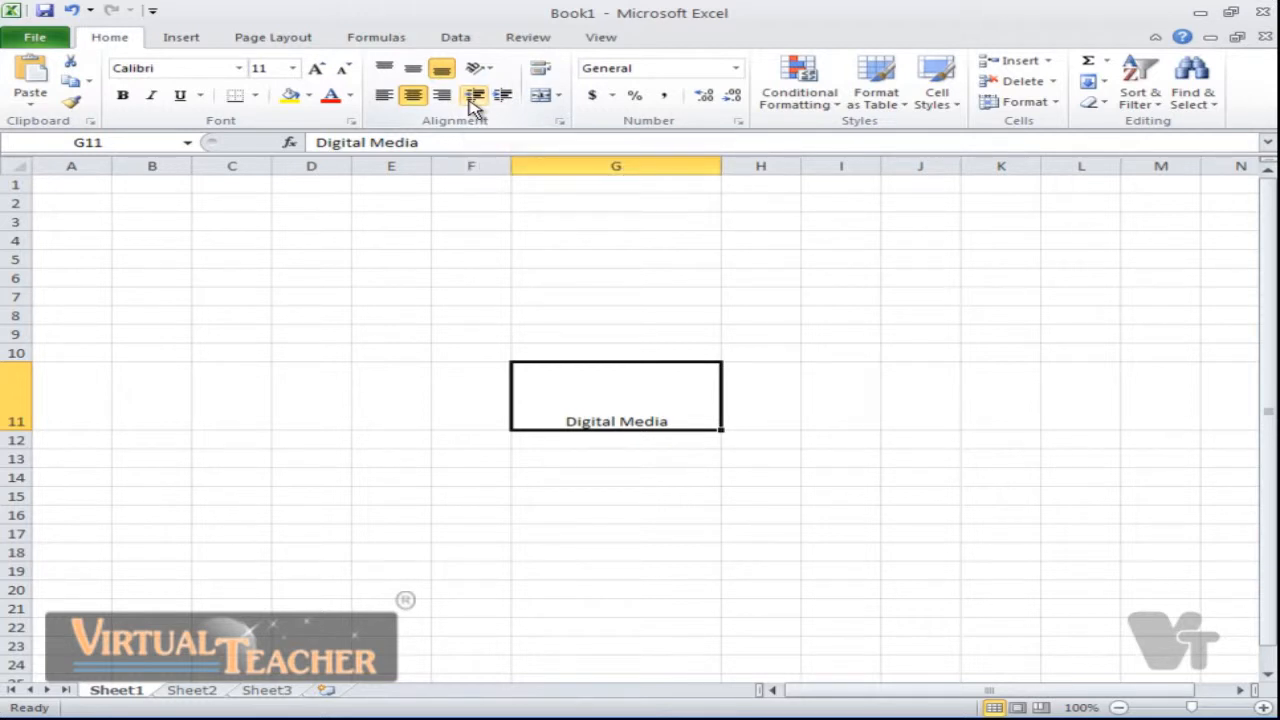
Increase the indent of the Digital Media text in G11 repeatedly until it extends past the cell into column H.
left_click(501, 97)
left_click(501, 97)
left_click(501, 97)
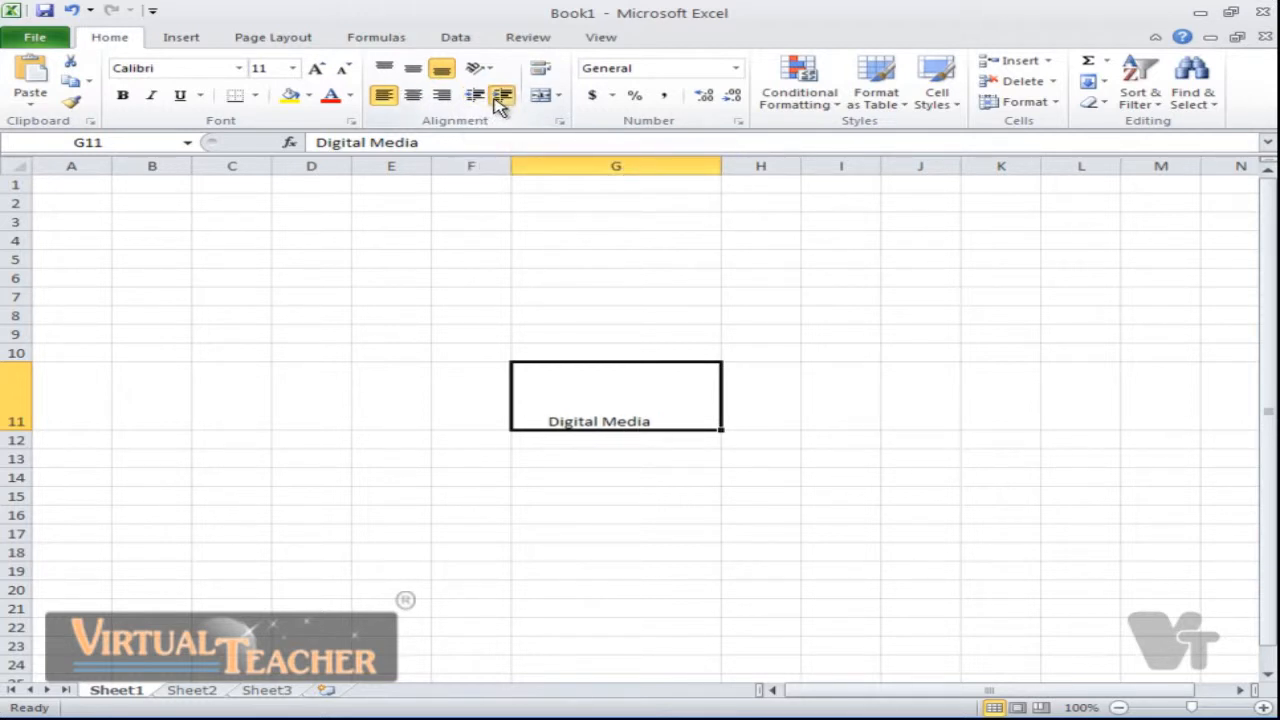
left_click(501, 97)
left_click(501, 97)
left_click(501, 97)
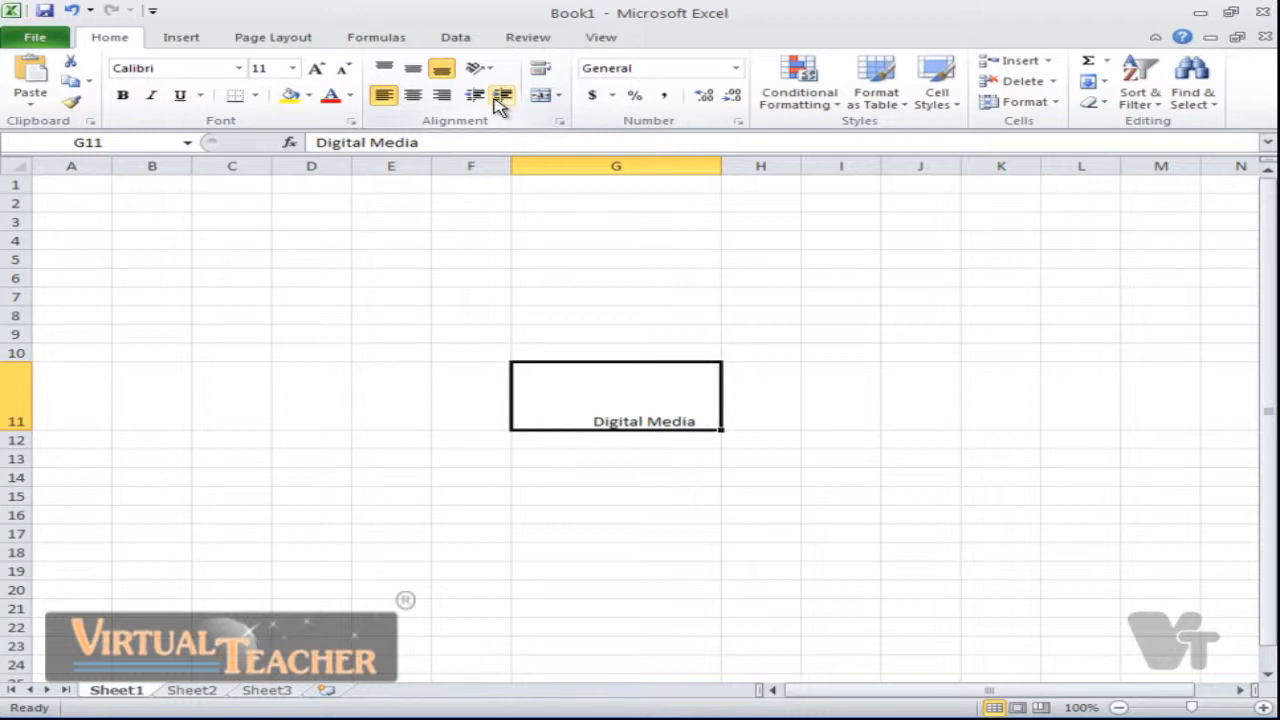
left_click(501, 97)
left_click(501, 97)
left_click(501, 97)
left_click(501, 97)
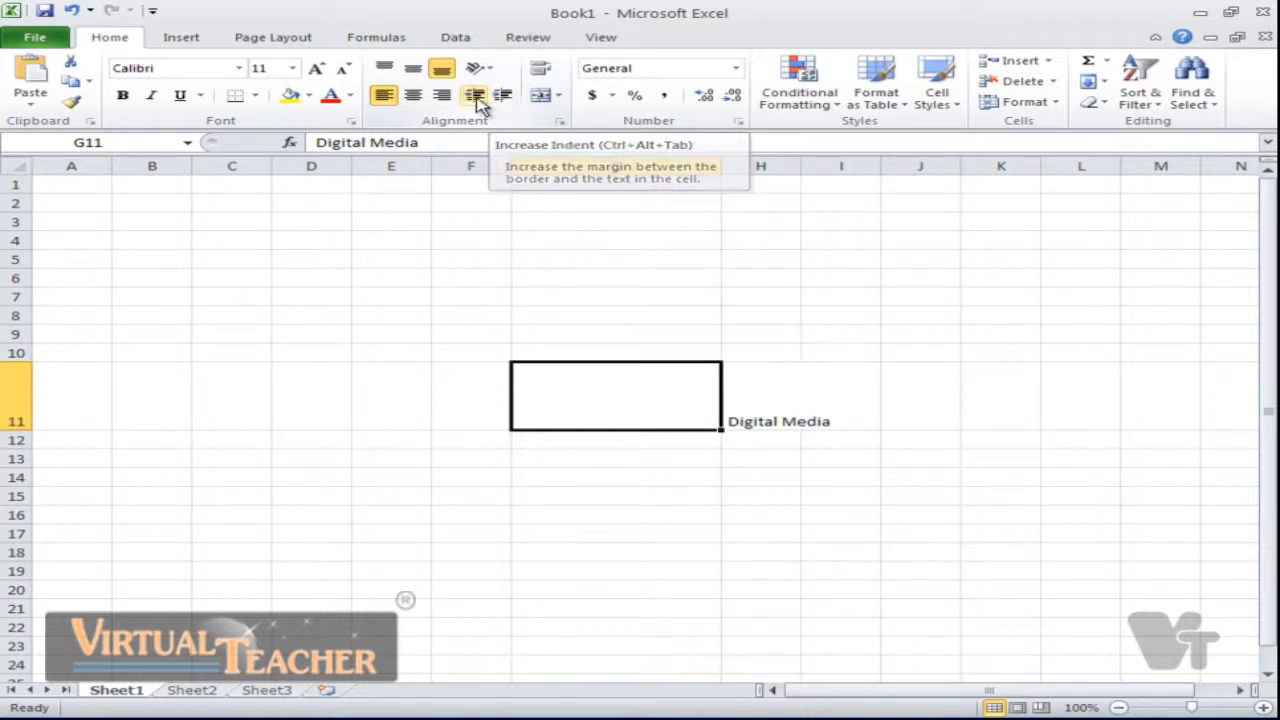
Decrease the indent of the G11 text all the way back to the cell's left border.
left_click(476, 96)
left_click(477, 97)
left_click(477, 97)
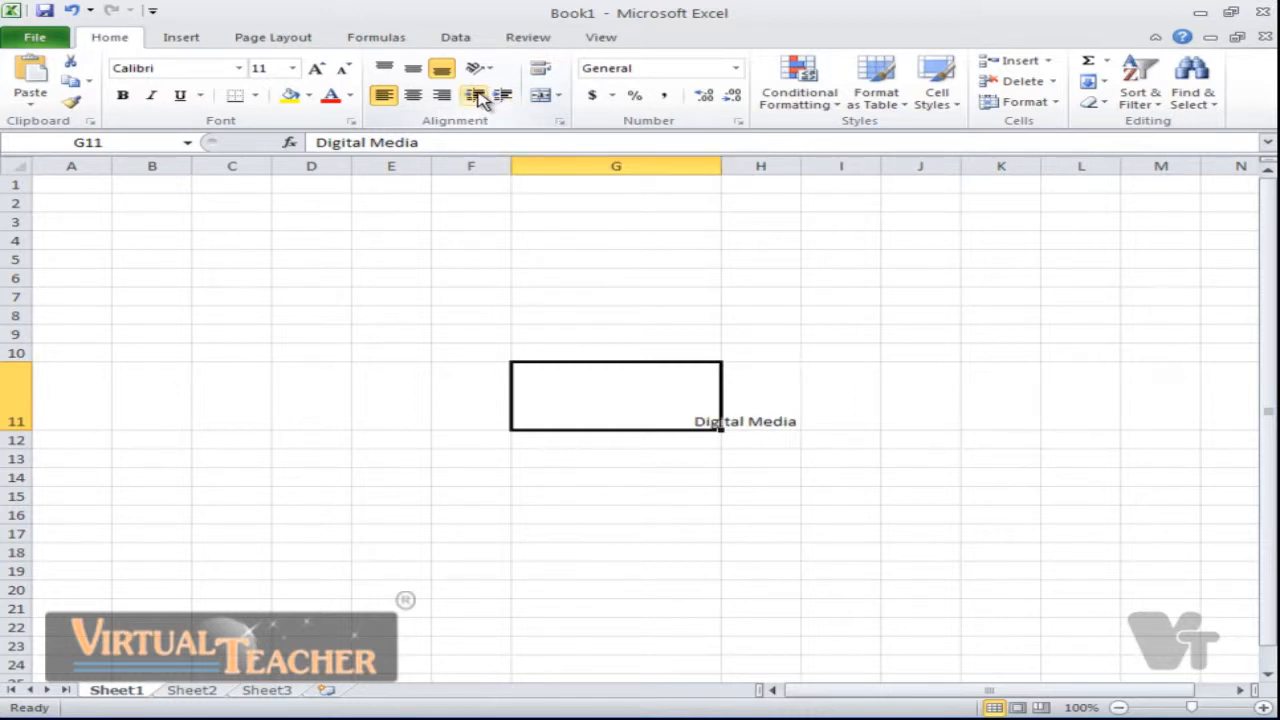
left_click(477, 97)
left_click(477, 97)
left_click(477, 97)
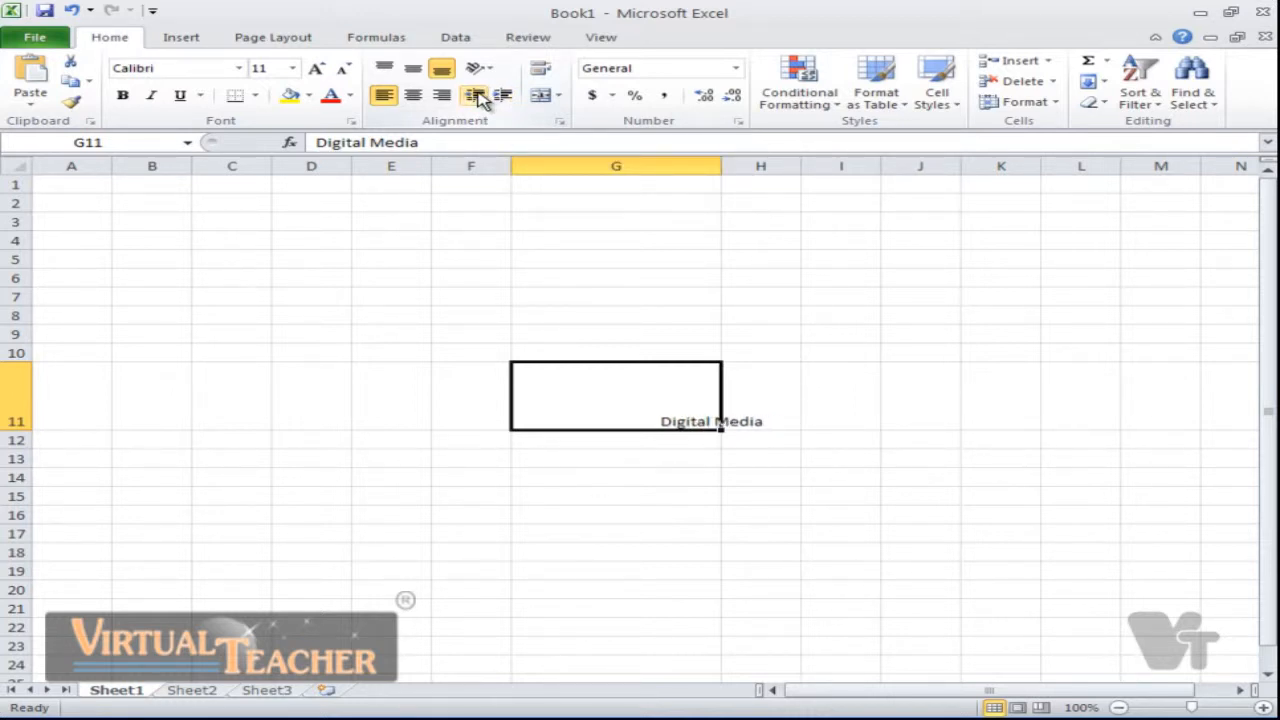
left_click(477, 97)
left_click(477, 97)
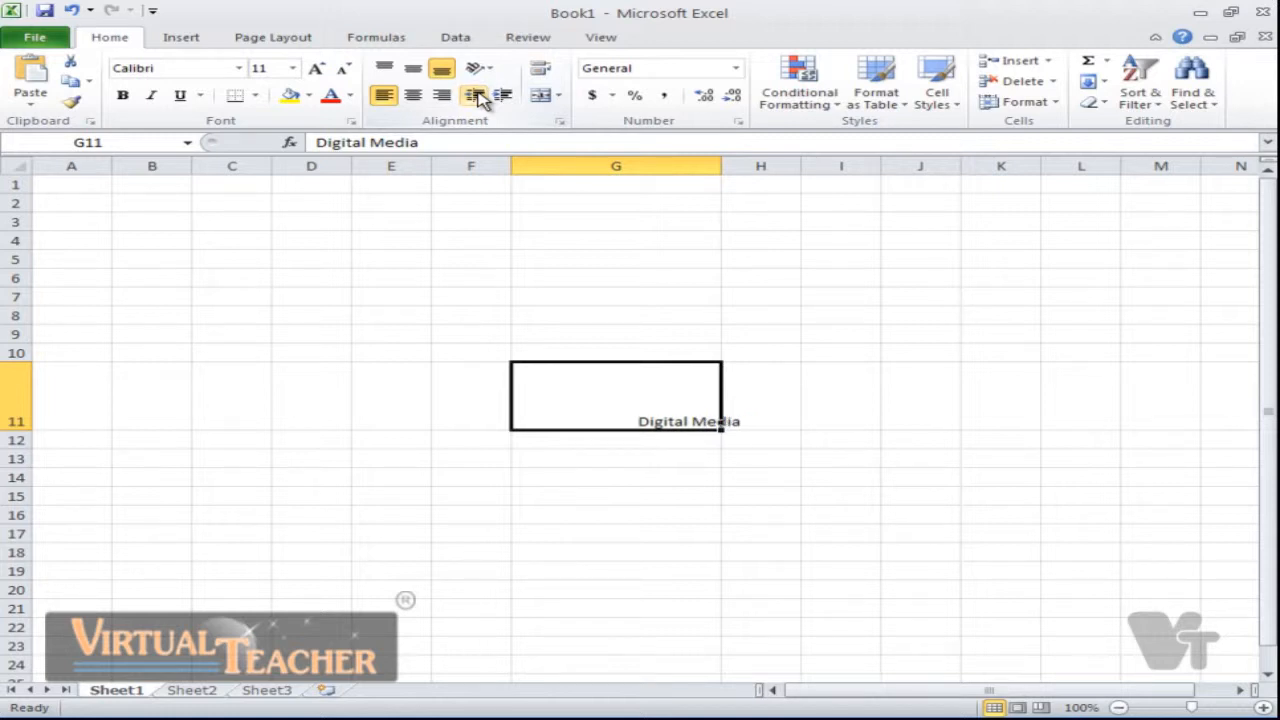
left_click(477, 97)
left_click(477, 97)
left_click(477, 97)
left_click(477, 97)
left_click(477, 97)
left_click(477, 97)
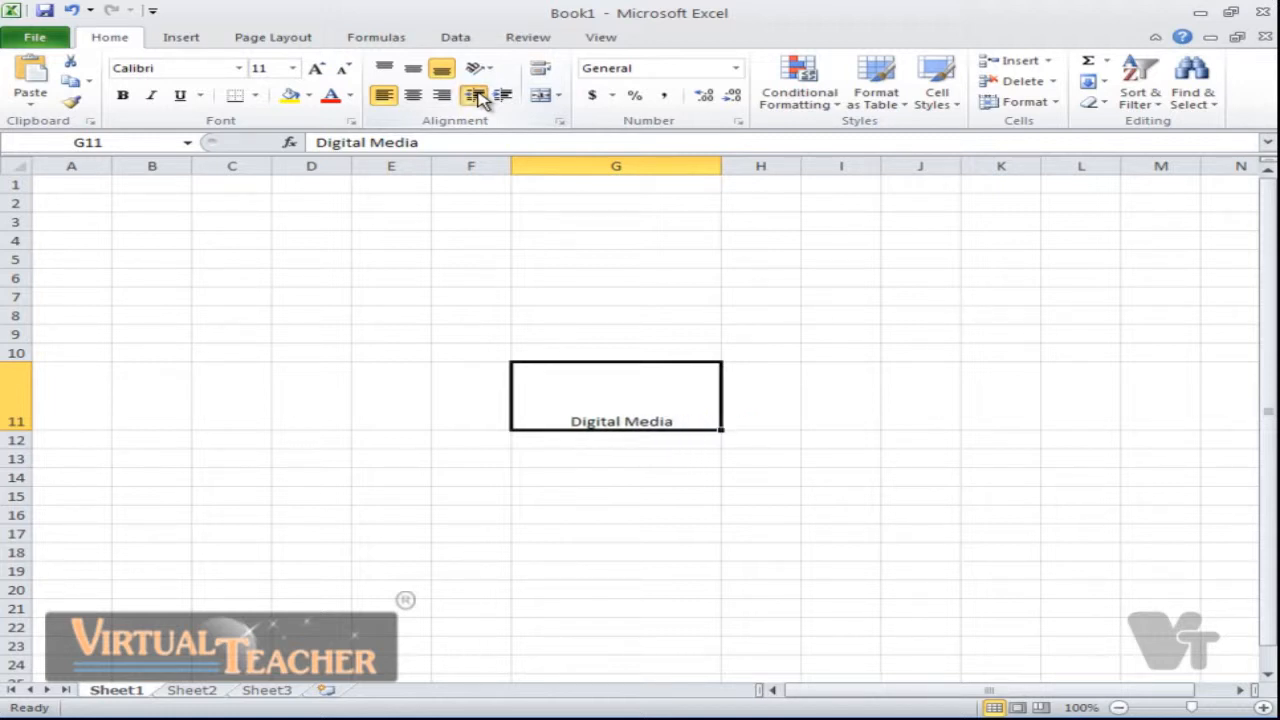
left_click(477, 97)
left_click(477, 97)
left_click(477, 97)
left_click(477, 97)
left_click(477, 97)
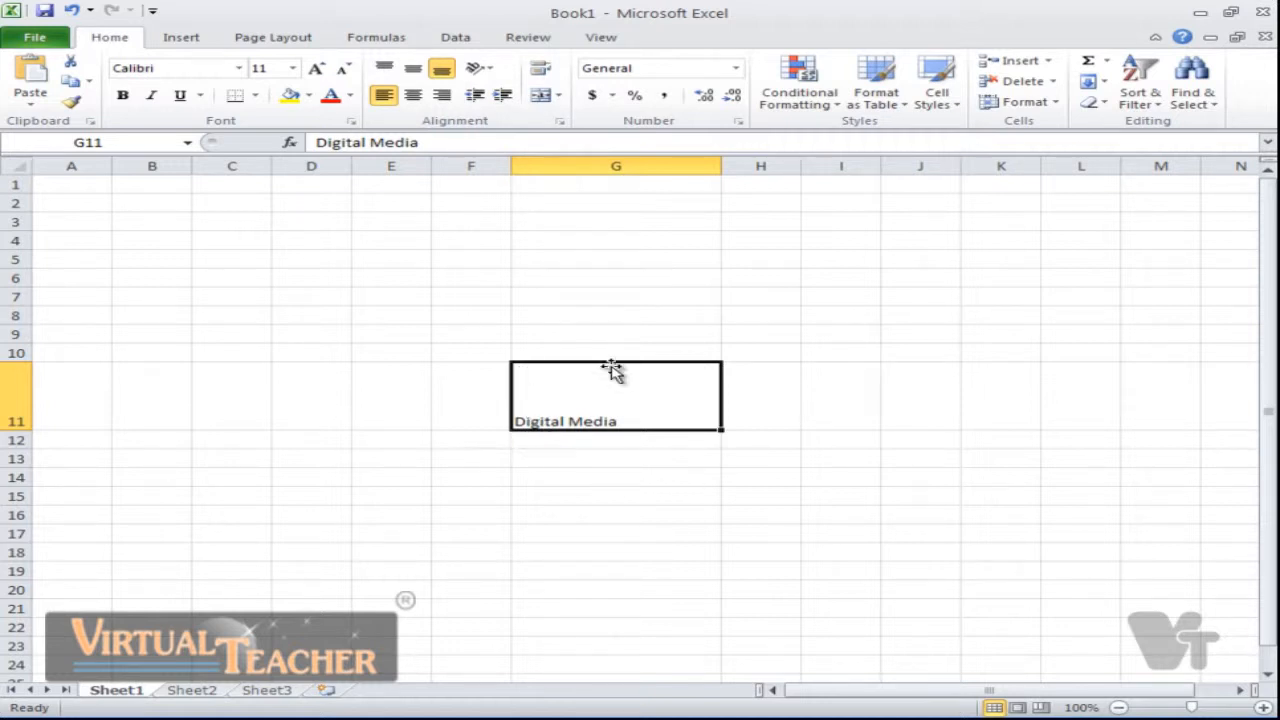
Alternate between increasing and decreasing the G11 text's indent by one level, ending with no indent.
left_click(503, 97)
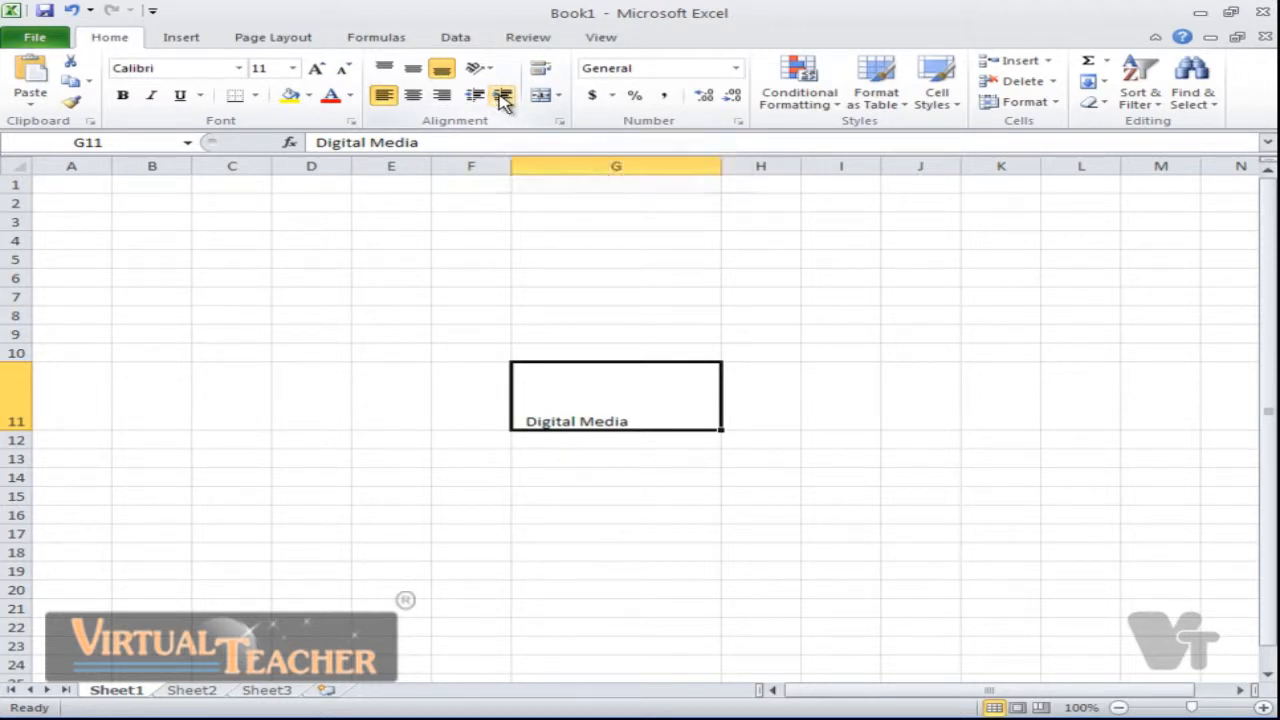
left_click(476, 97)
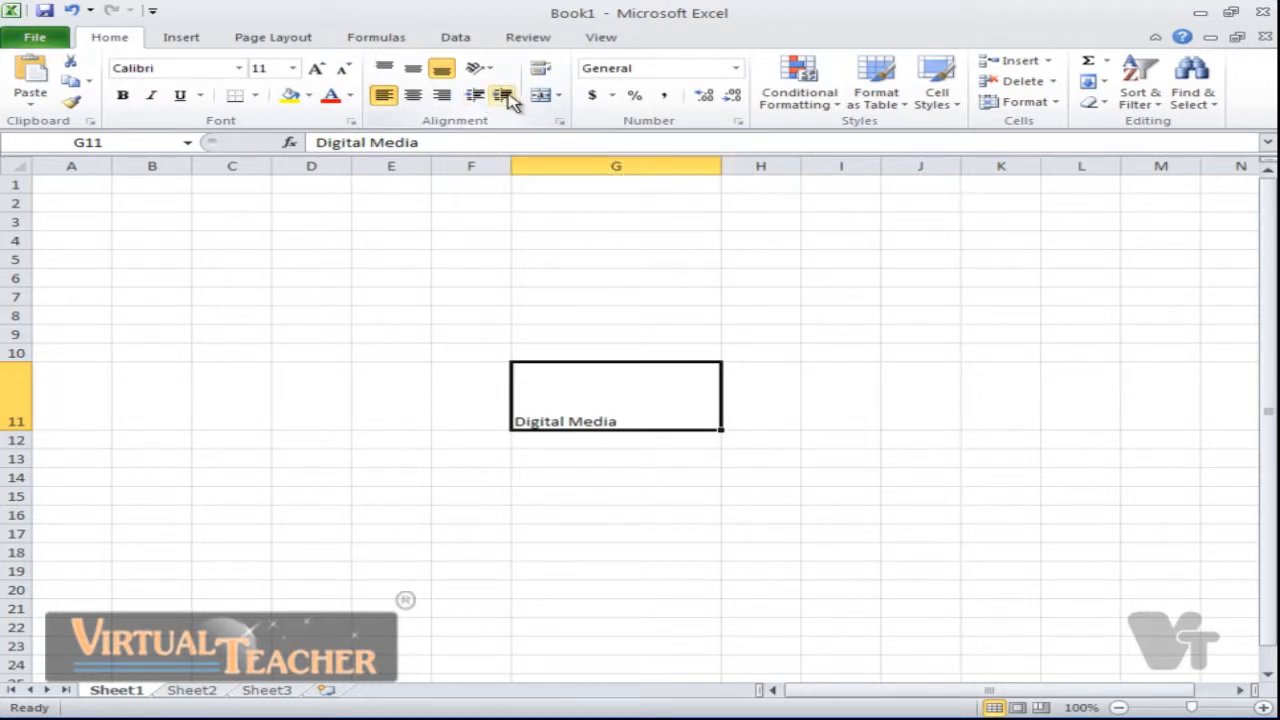
left_click(501, 97)
left_click(476, 96)
left_click(502, 96)
left_click(476, 96)
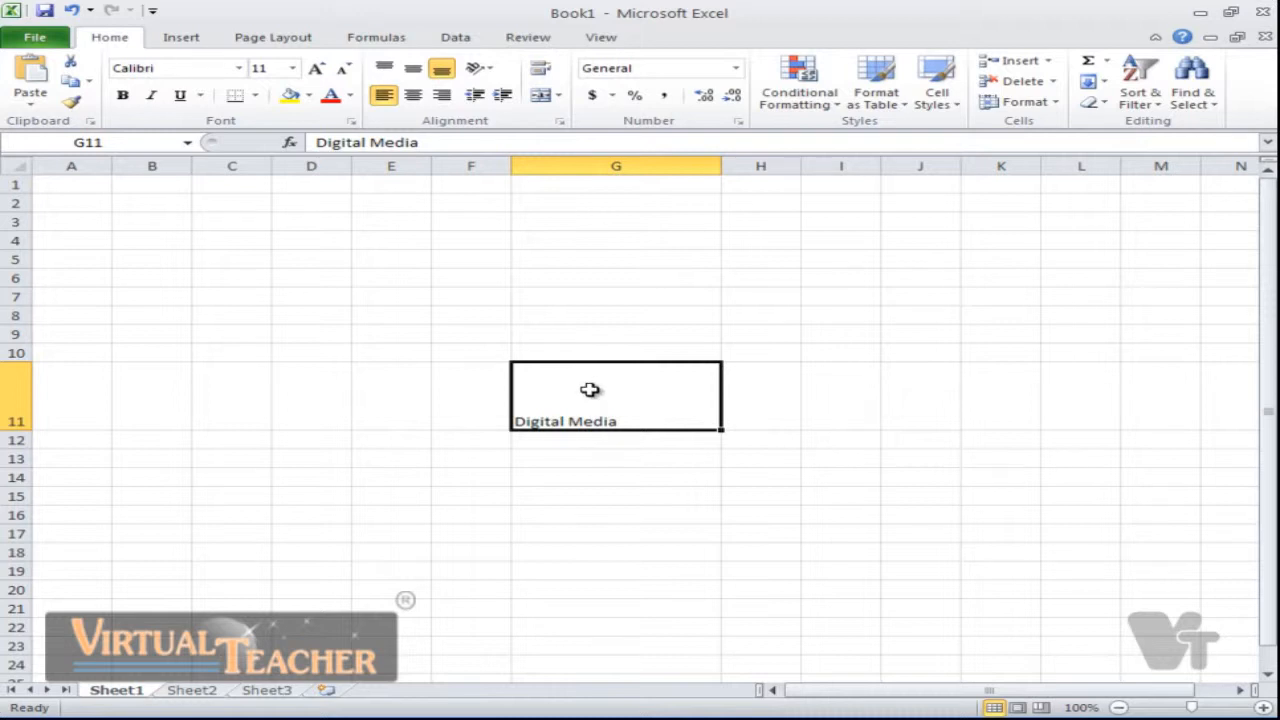
Apply the Angle Counterclockwise orientation to the Digital Media text in G11.
left_click(477, 72)
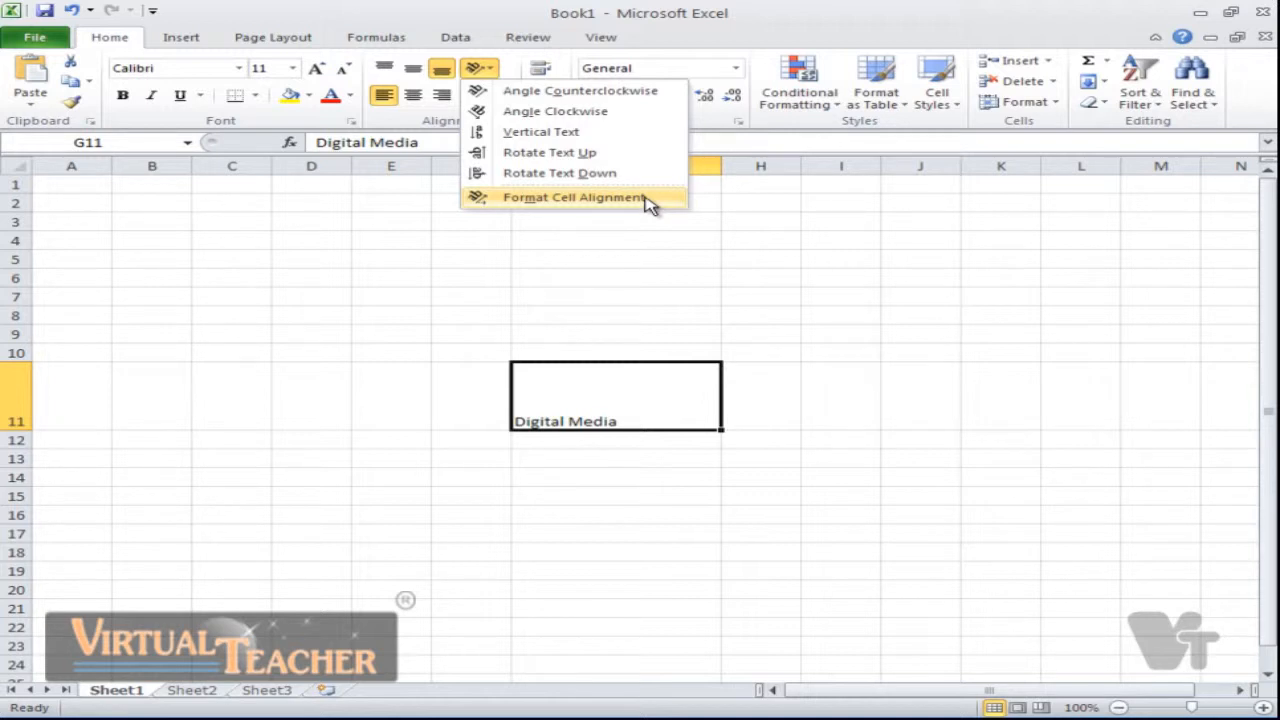
left_click(620, 100)
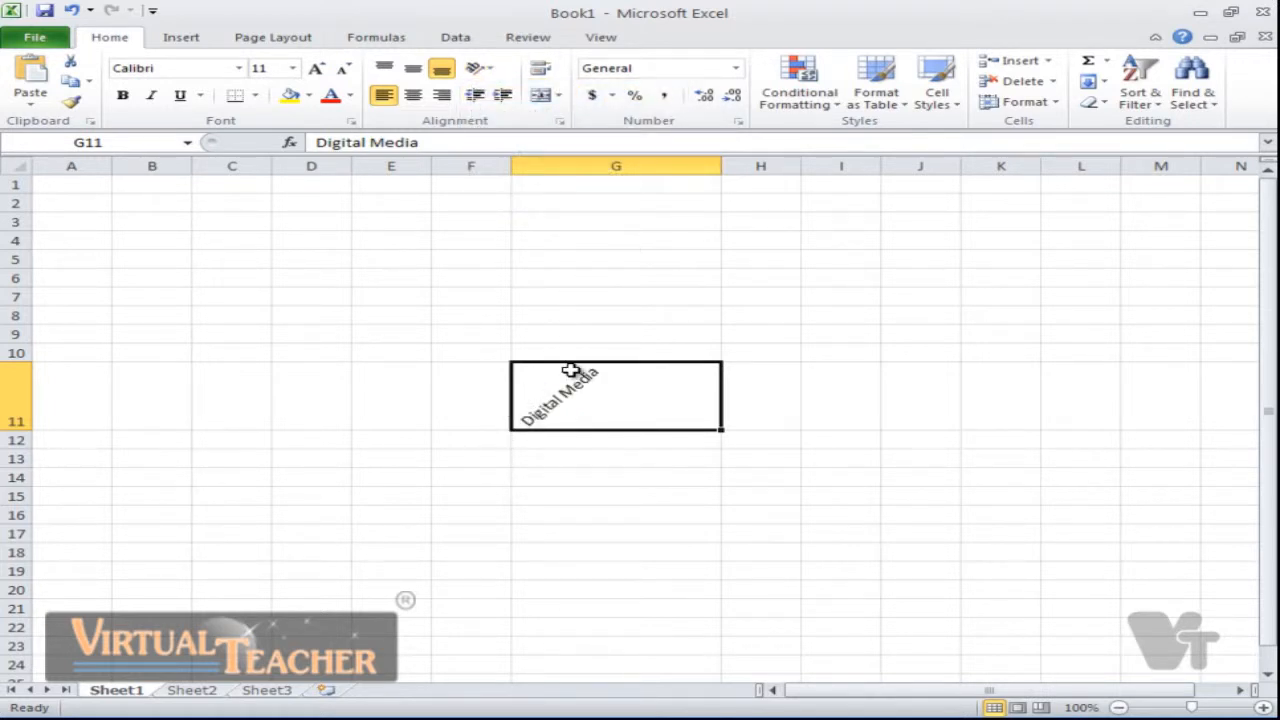
left_click(484, 70)
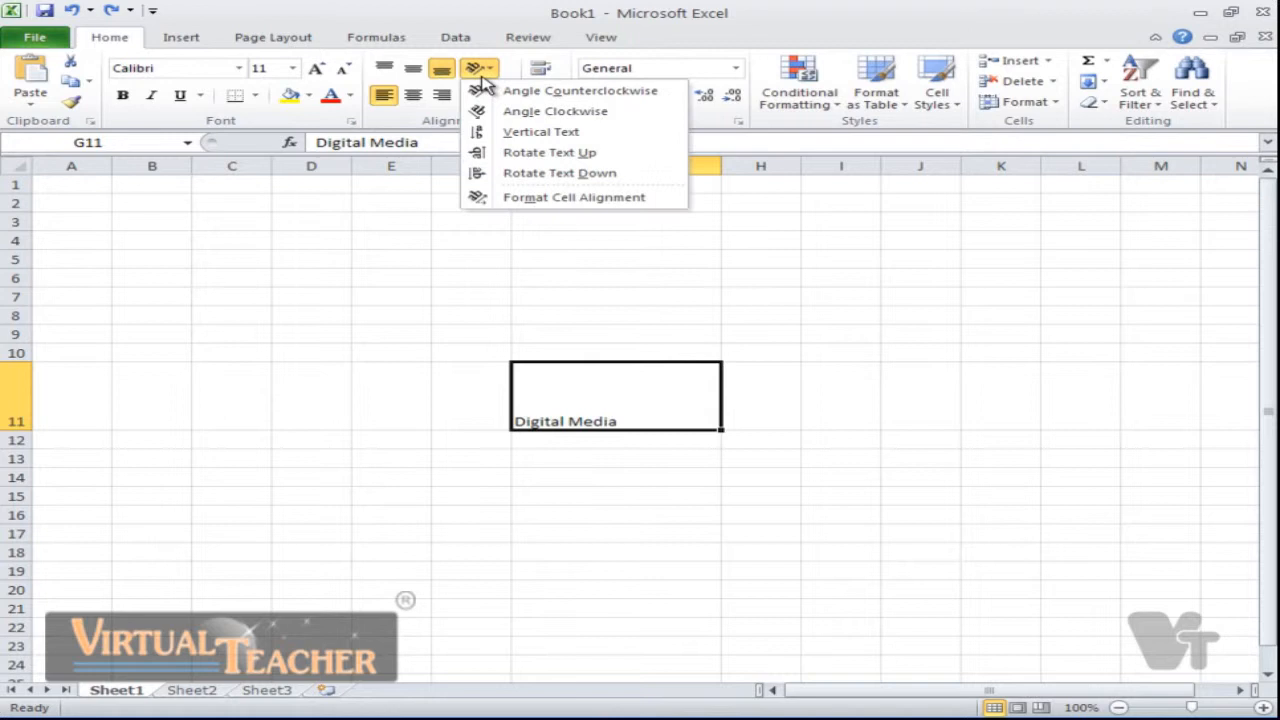
left_click(566, 94)
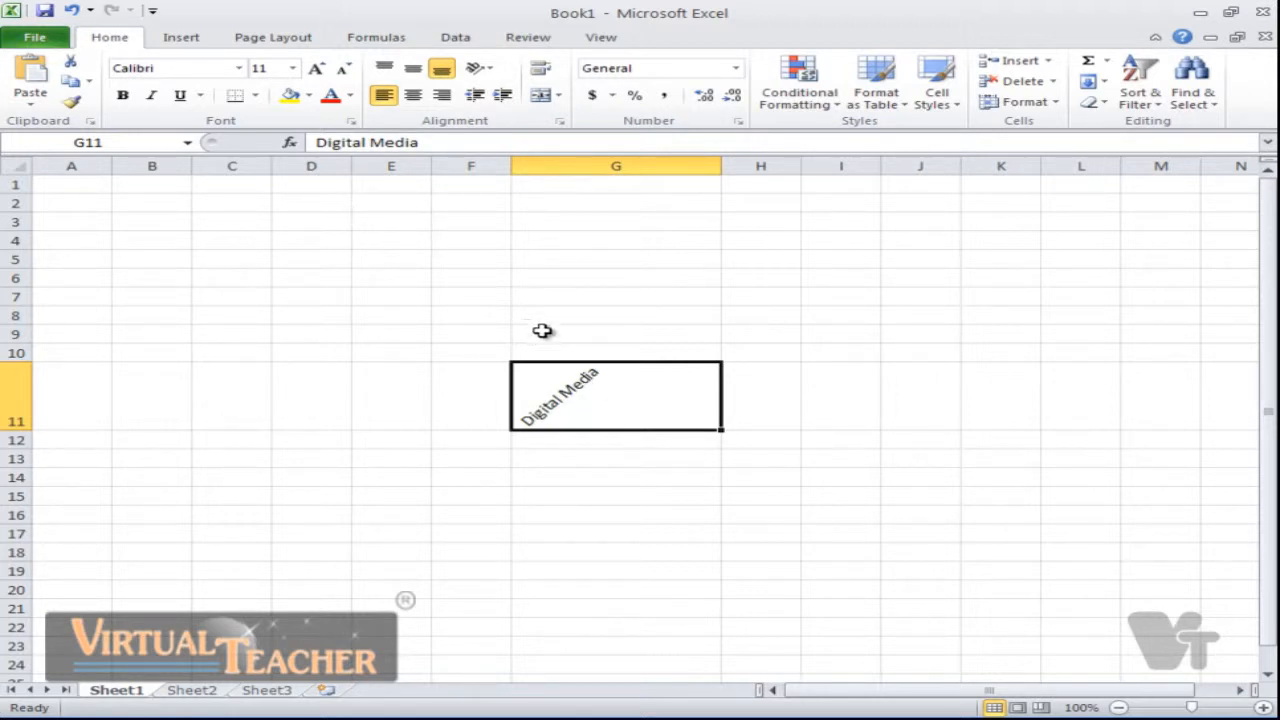
Try the Angle Clockwise and Vertical Text orientations on the text in G11.
left_click(478, 68)
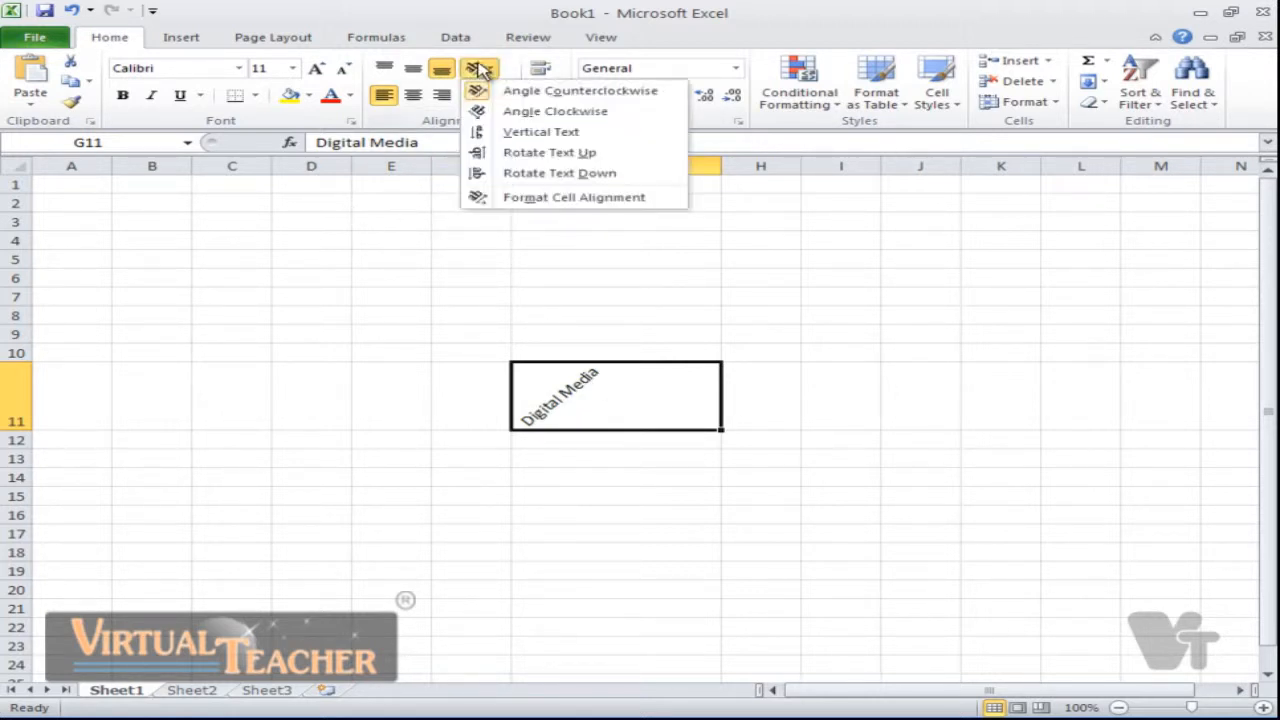
left_click(550, 114)
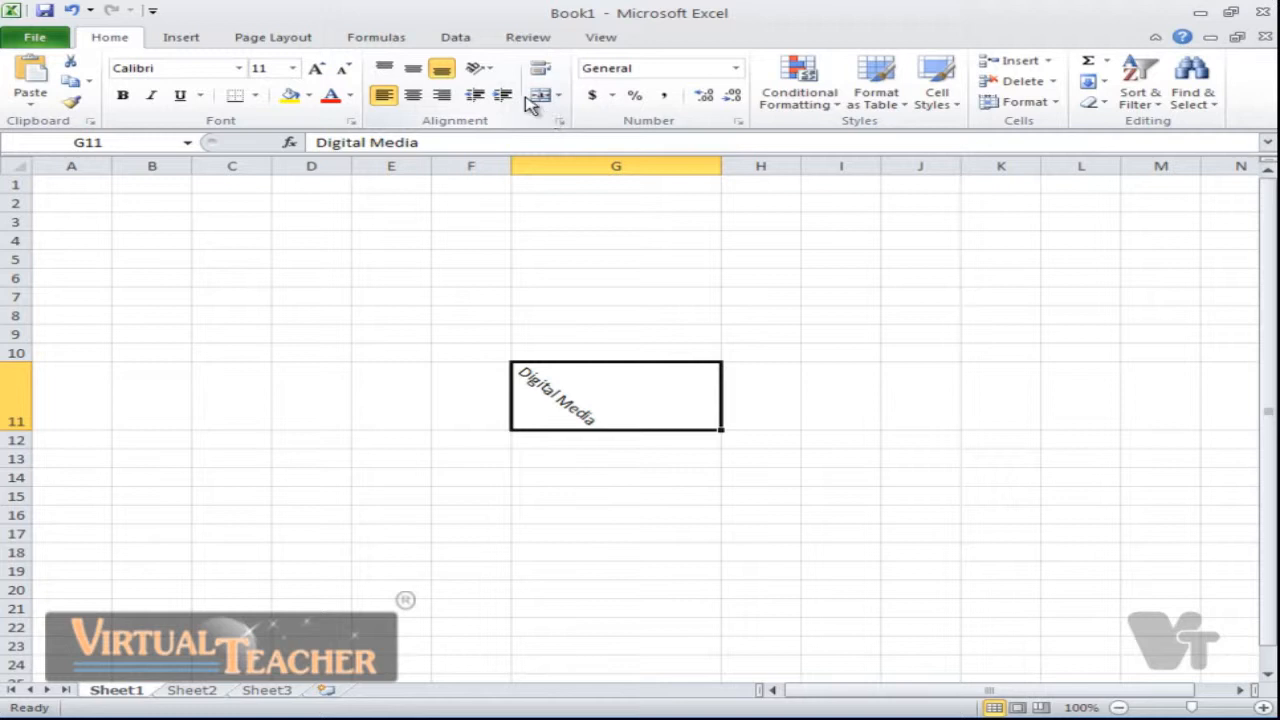
left_click(480, 70)
left_click(538, 133)
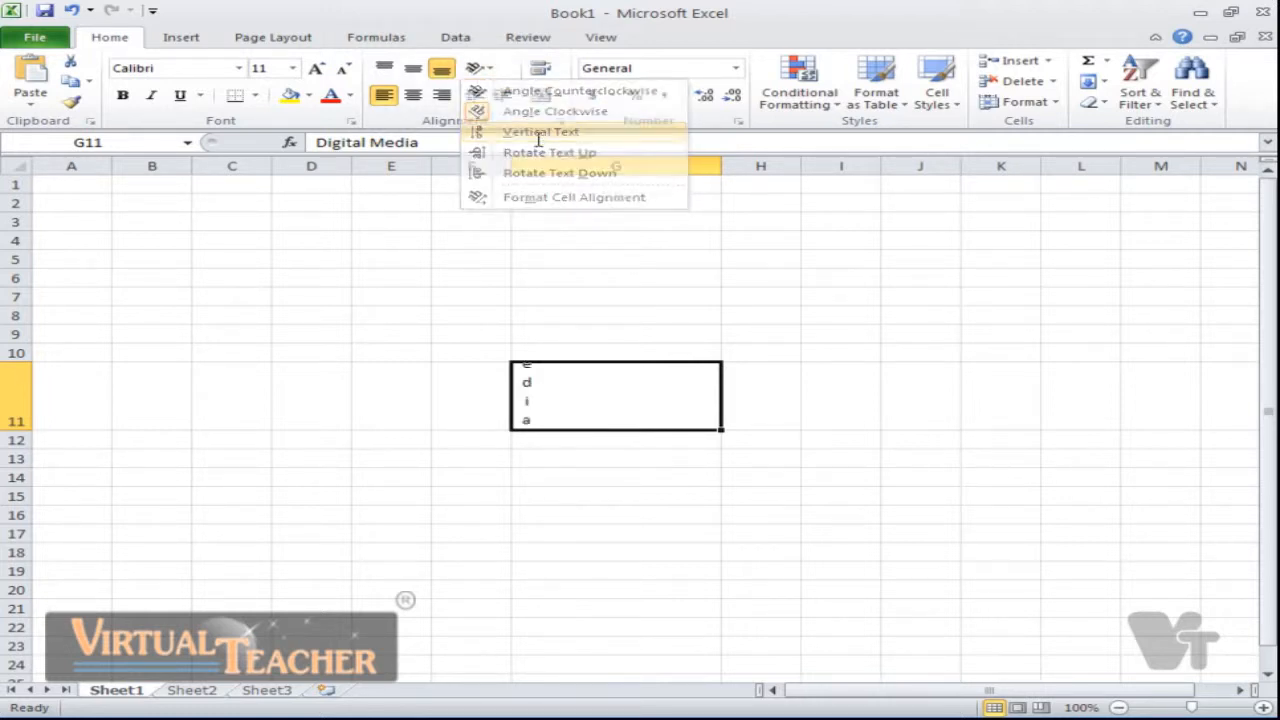
Try Rotate Text Up on the text in G11 and replace it with Rotate Text Down.
left_click(482, 70)
left_click(531, 151)
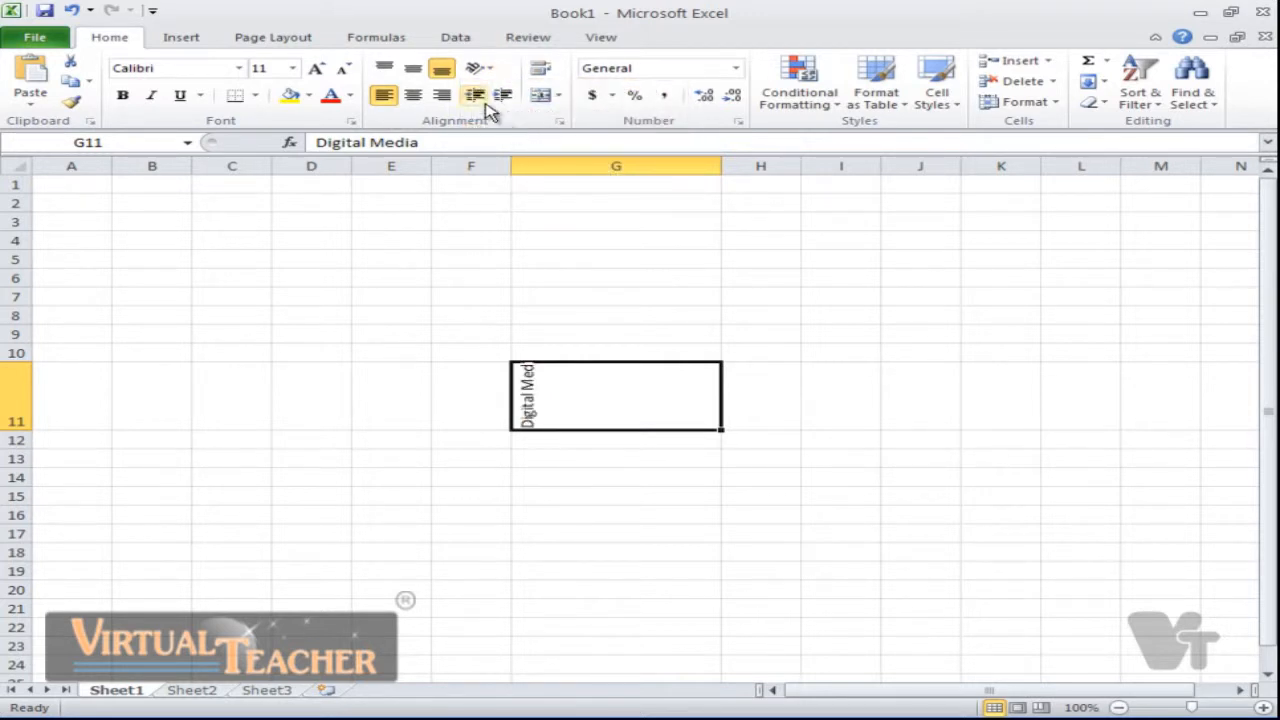
left_click(471, 72)
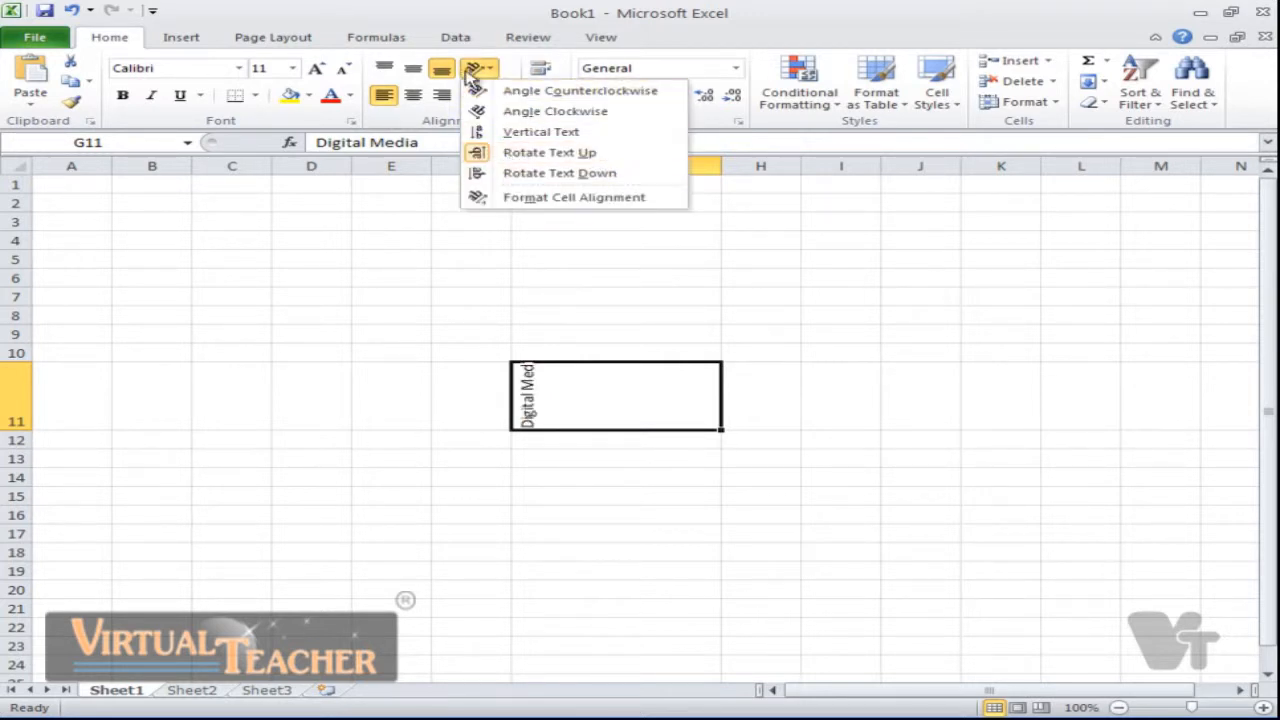
left_click(503, 174)
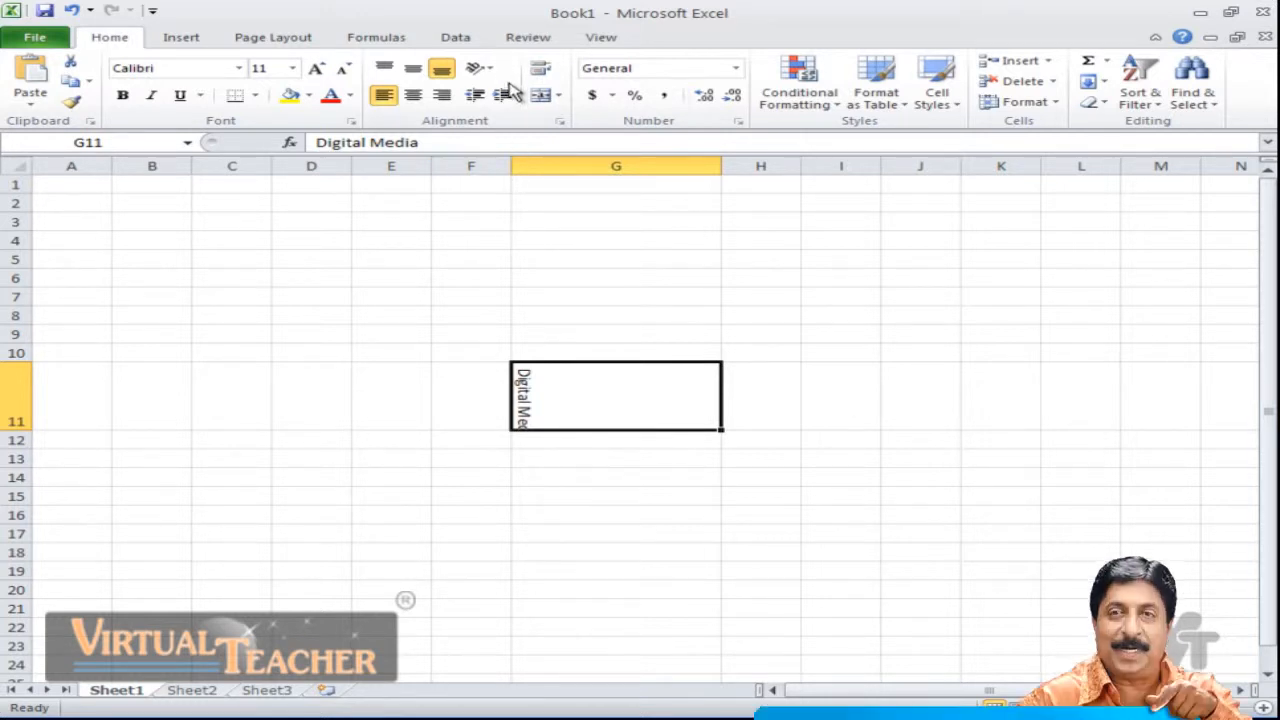
Set the orientation of the Digital Media text in G11 to -25 degrees in the cell alignment settings.
left_click(478, 68)
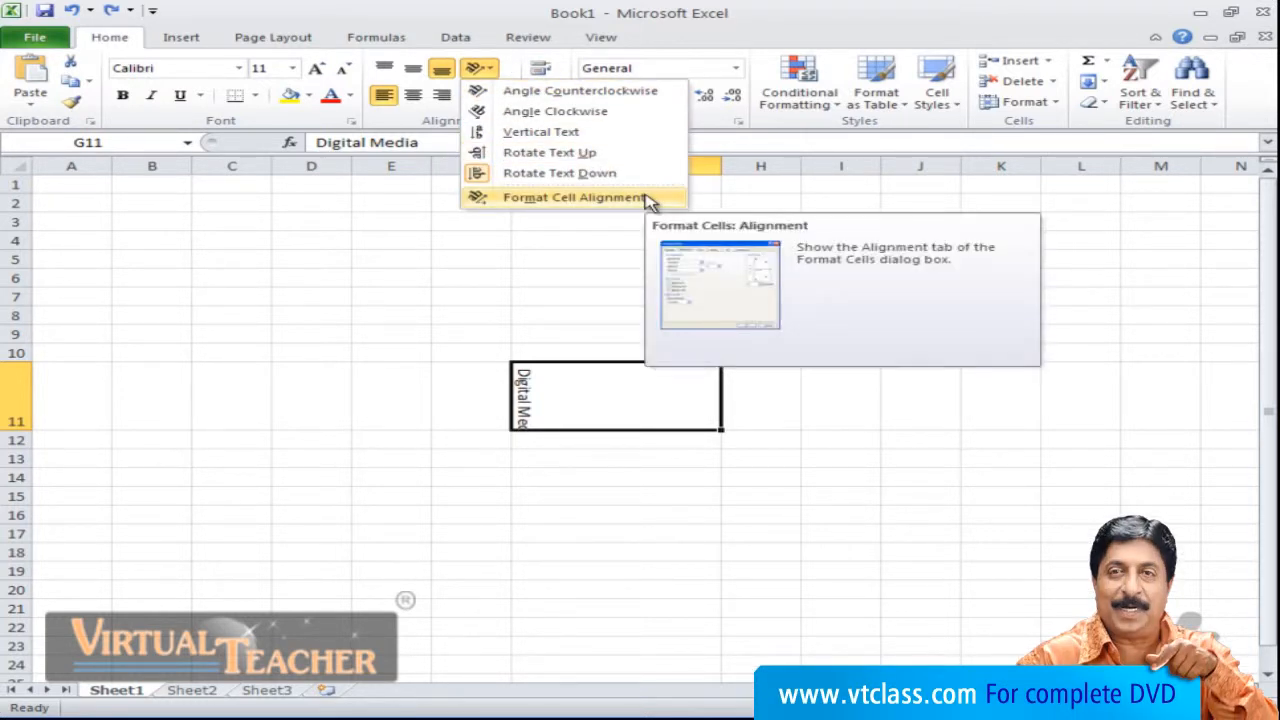
left_click(645, 196)
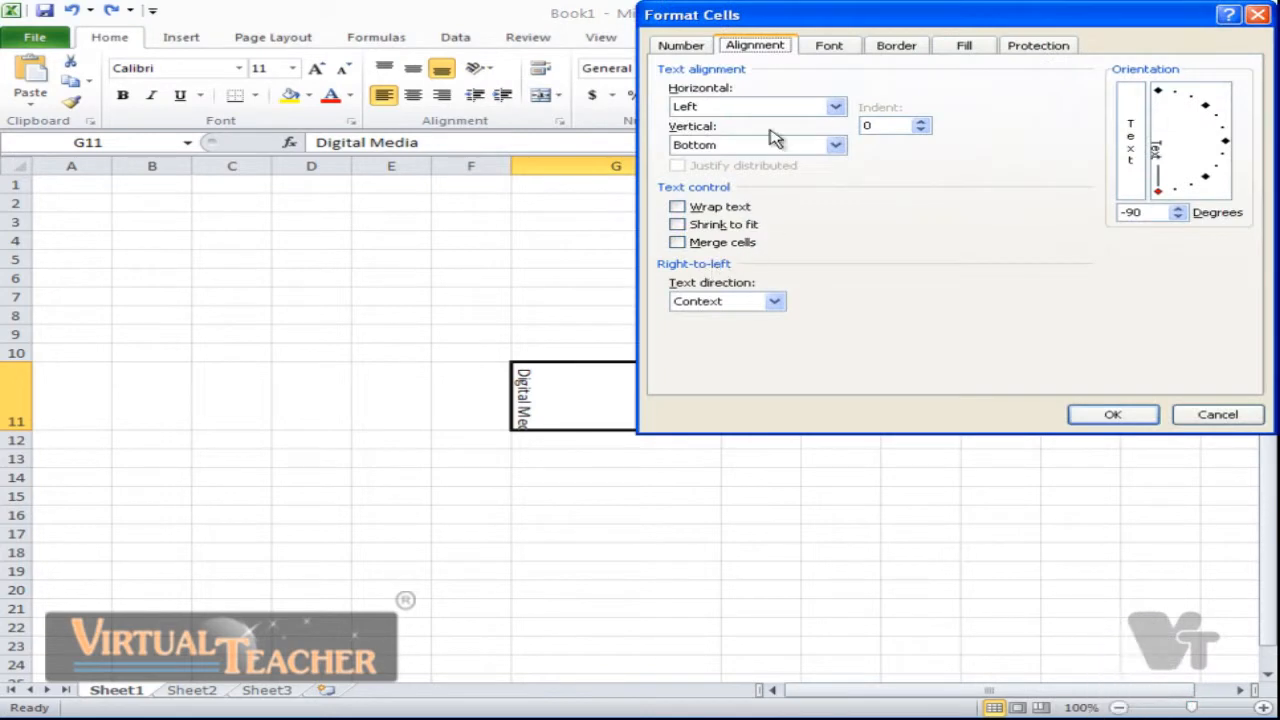
left_click_drag(757, 20, 723, 80)
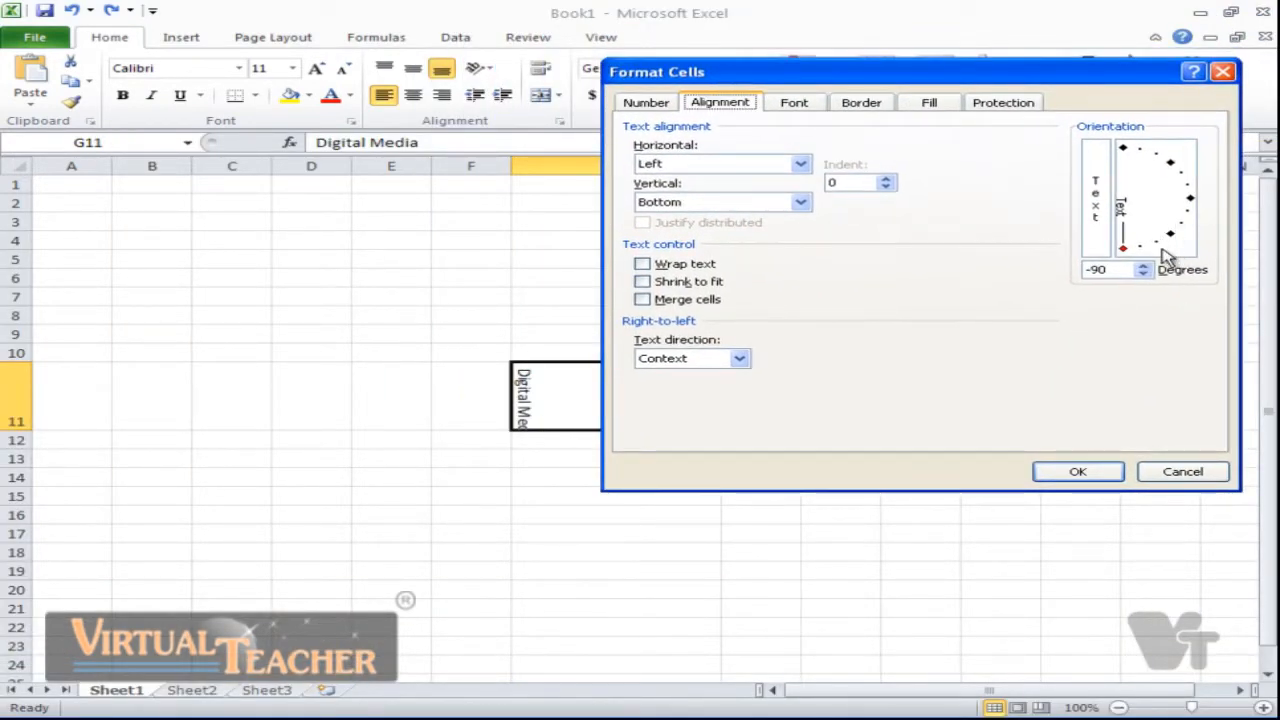
left_click_drag(1124, 250, 1181, 222)
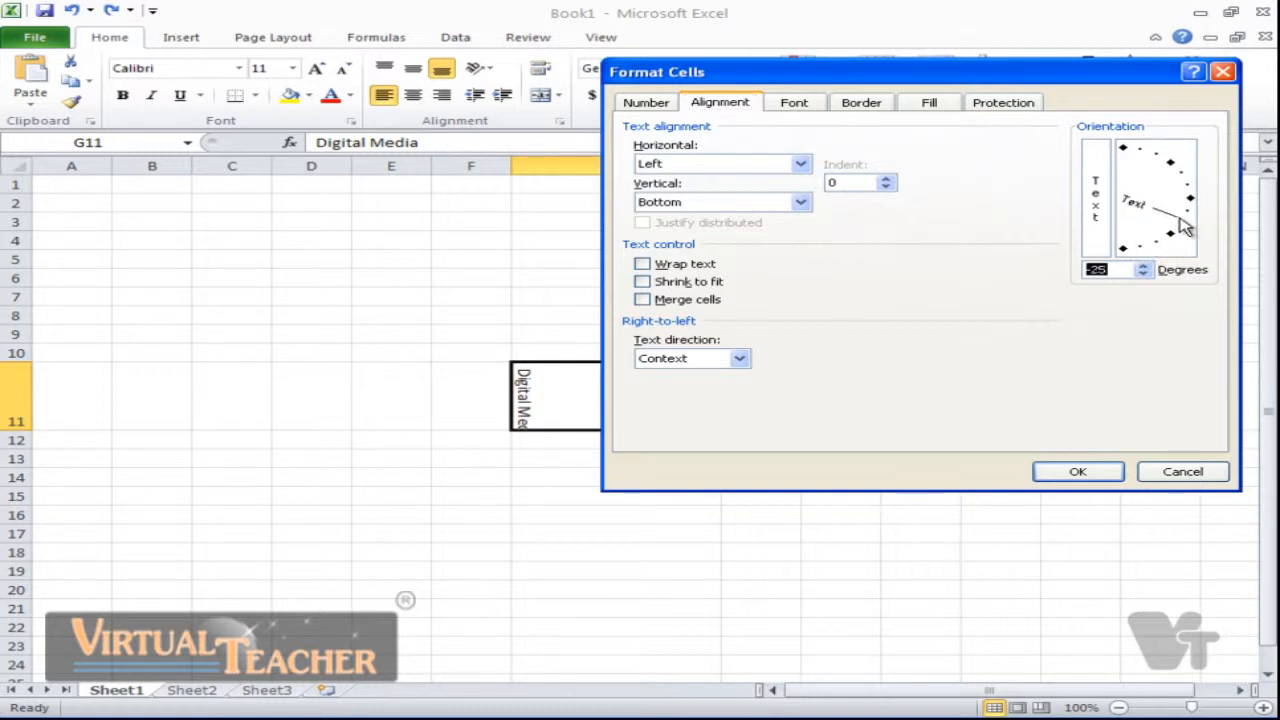
Set G11's horizontal alignment to General, keep Vertical at Bottom and Wrap text off, and apply the alignment settings.
left_click(713, 165)
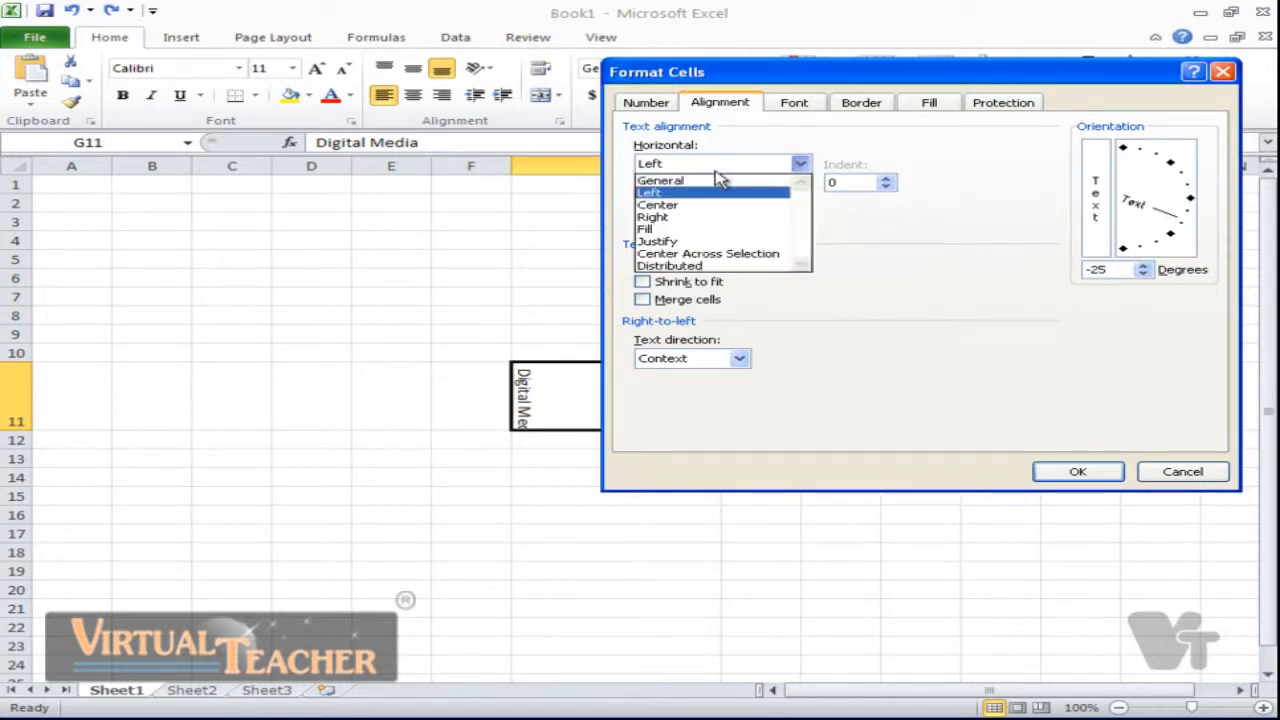
left_click(722, 182)
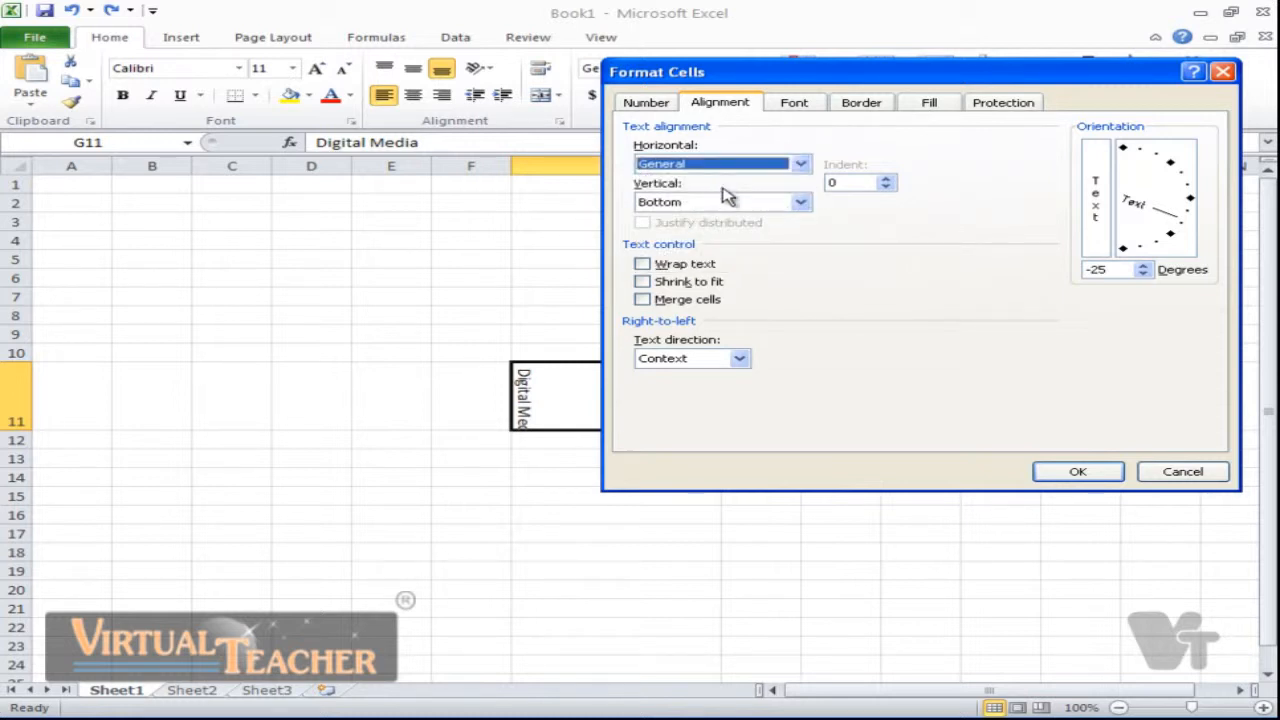
left_click(727, 197)
left_click(737, 207)
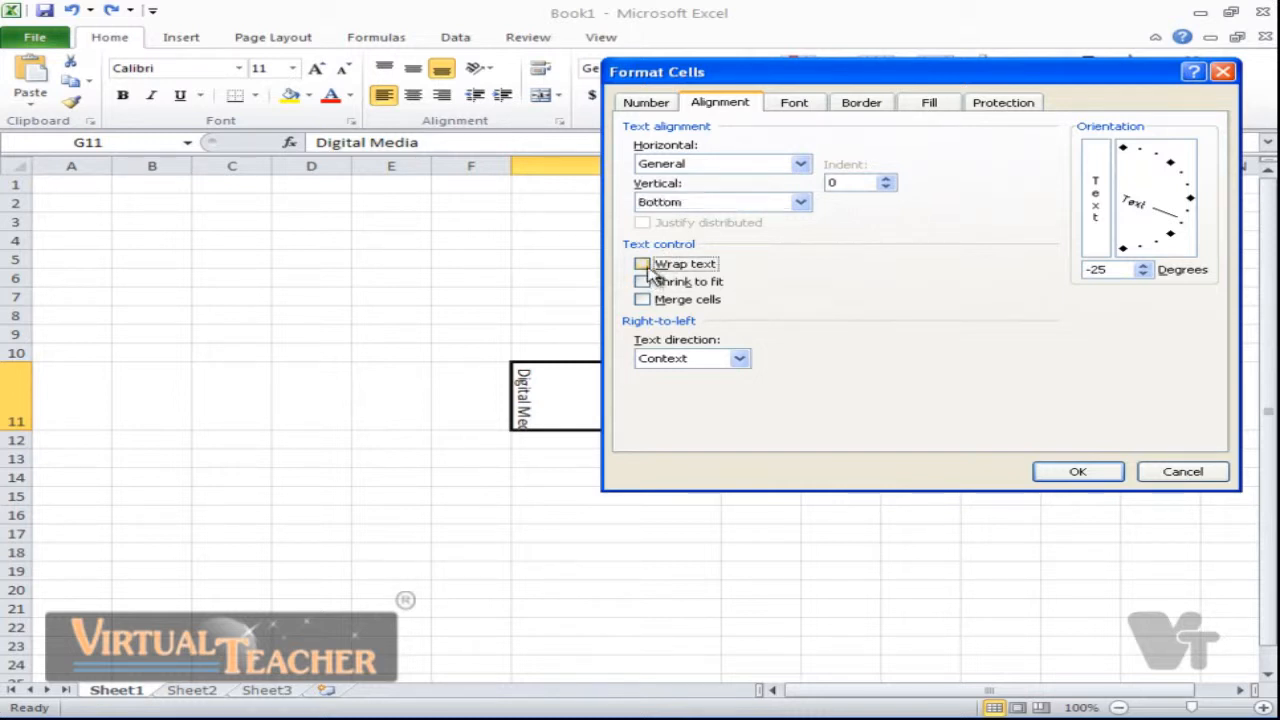
left_click(643, 265)
left_click(643, 265)
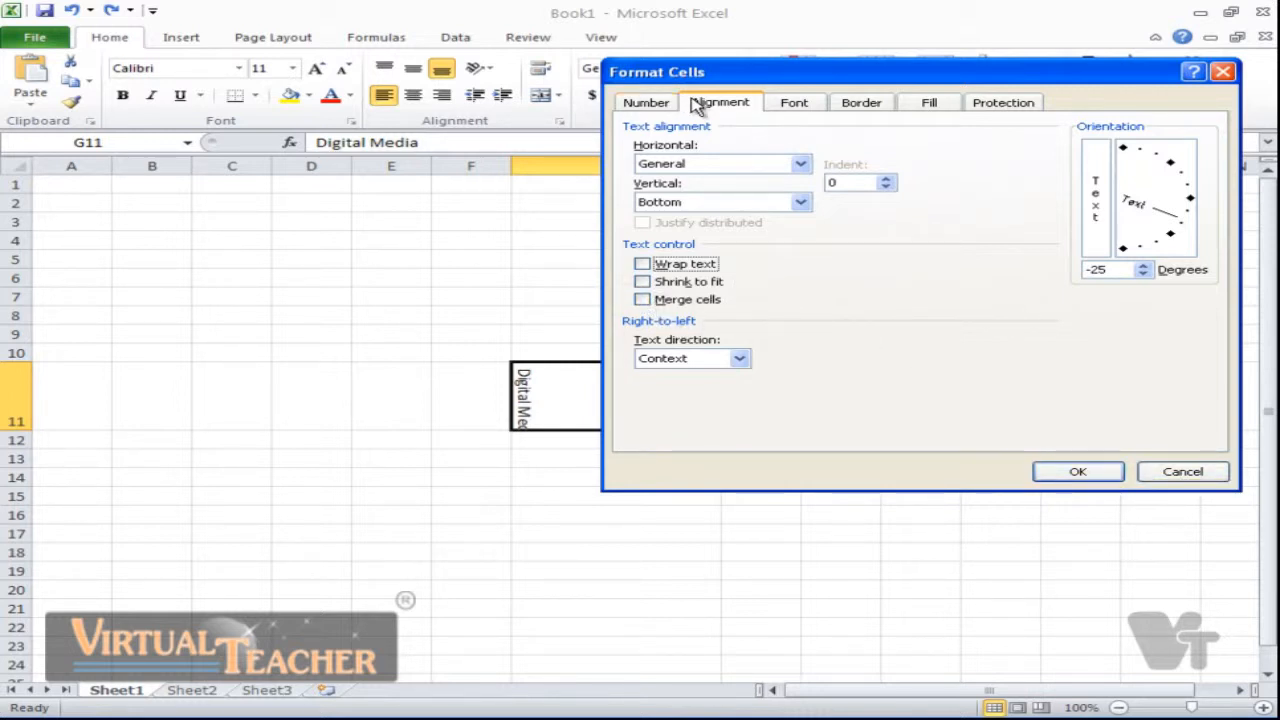
left_click(1080, 473)
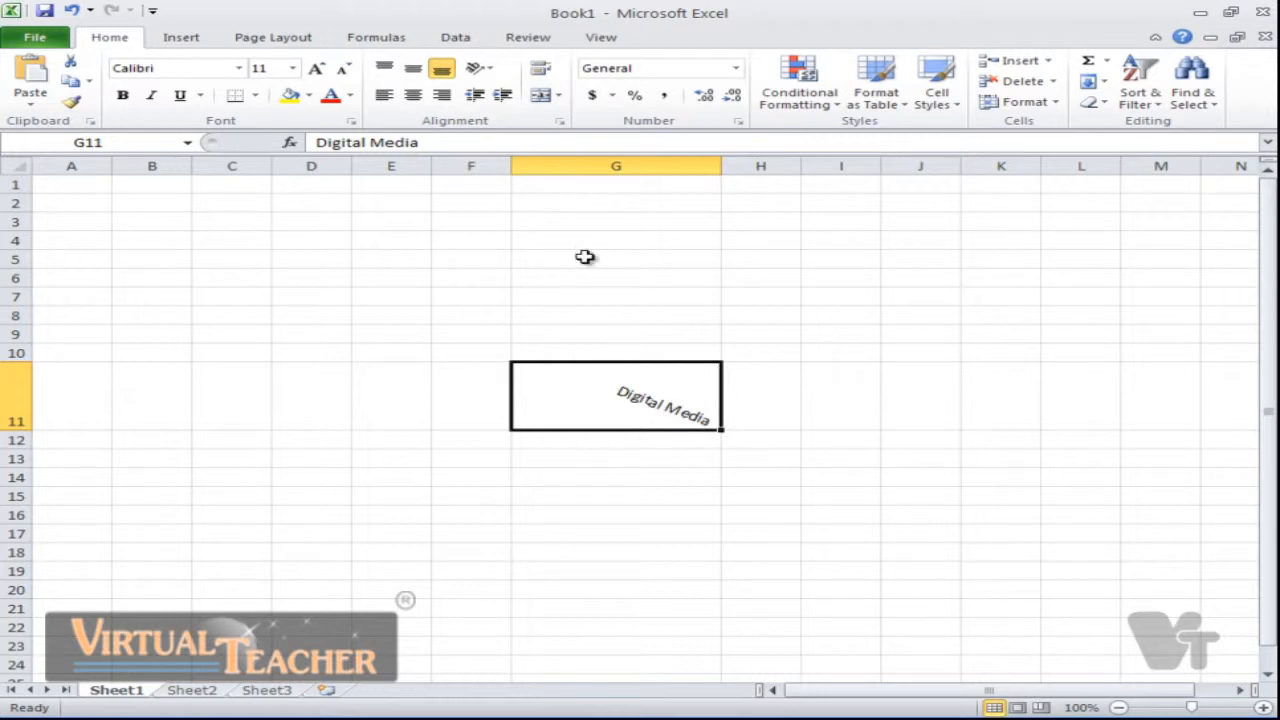
Left-align the text in G11 and set its orientation to 0 degrees.
left_click(384, 95)
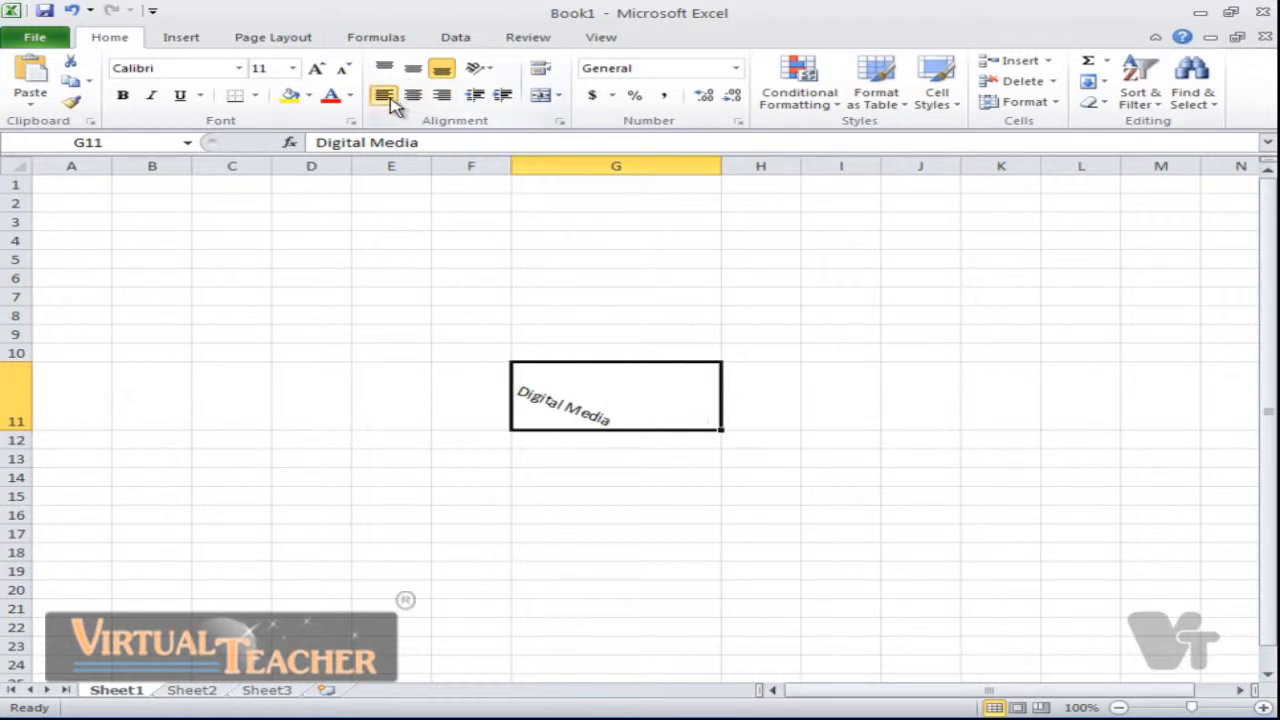
left_click(482, 69)
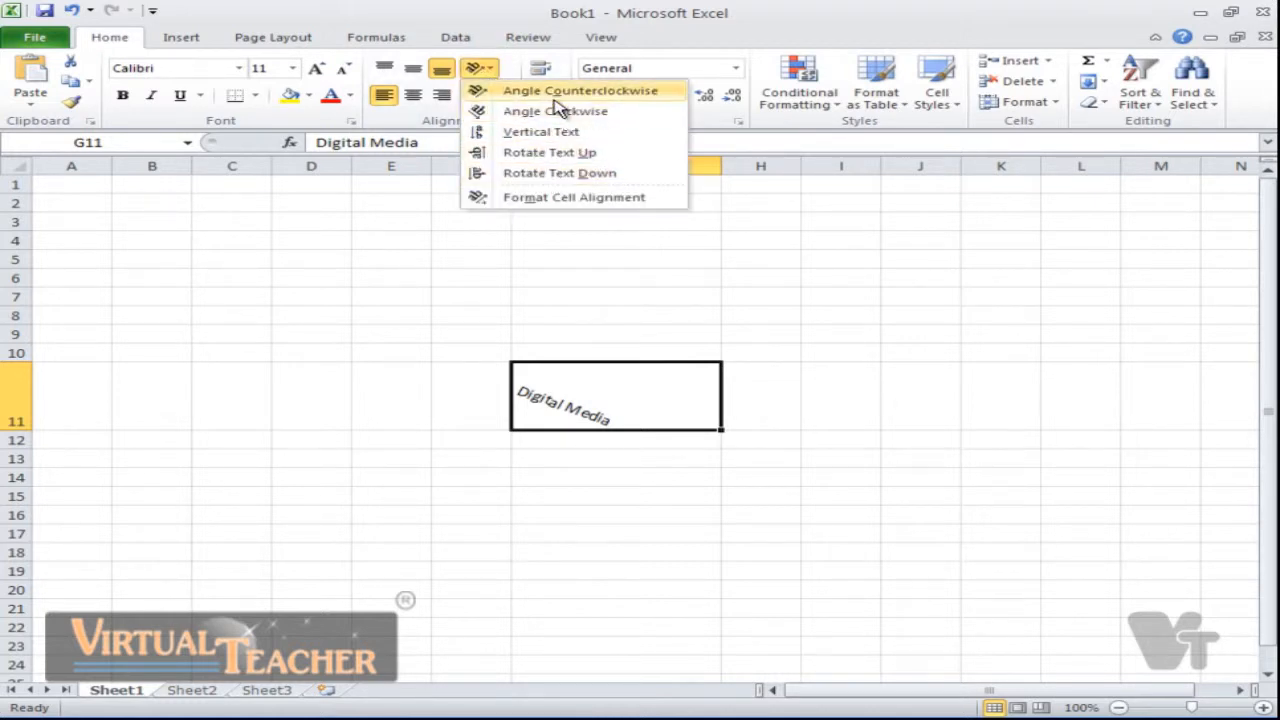
left_click(560, 197)
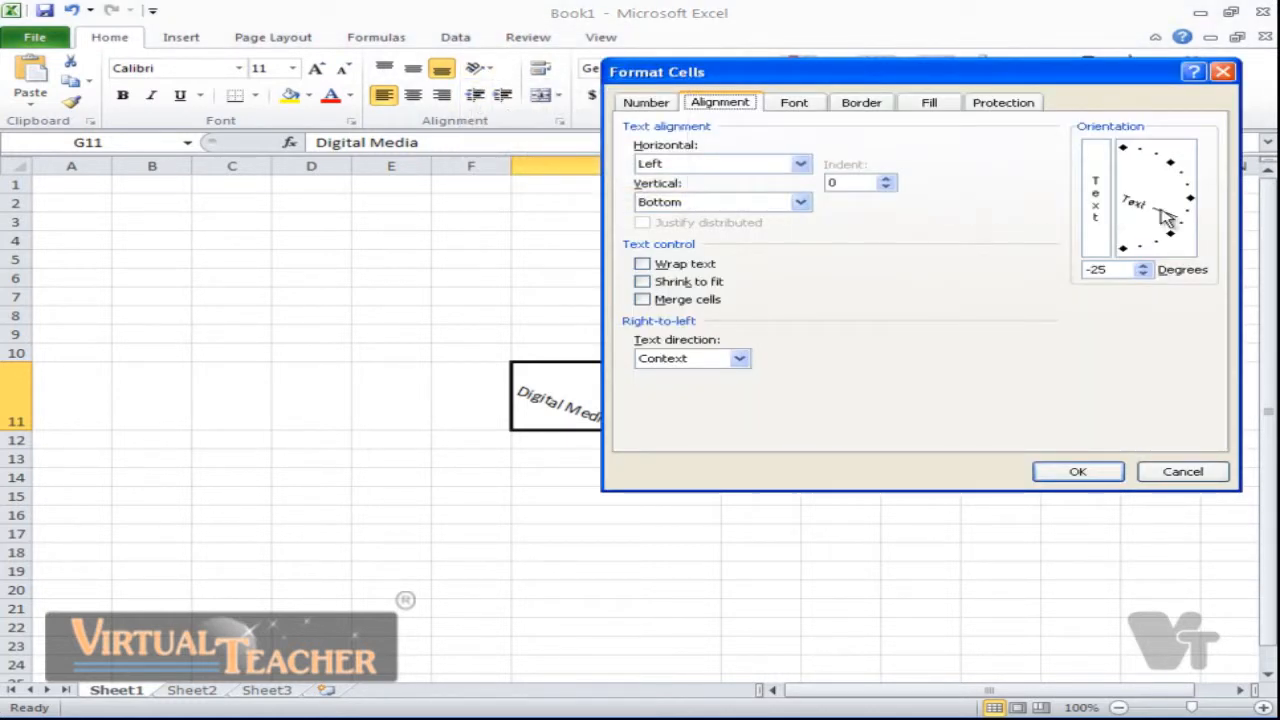
left_click_drag(1187, 228, 1187, 205)
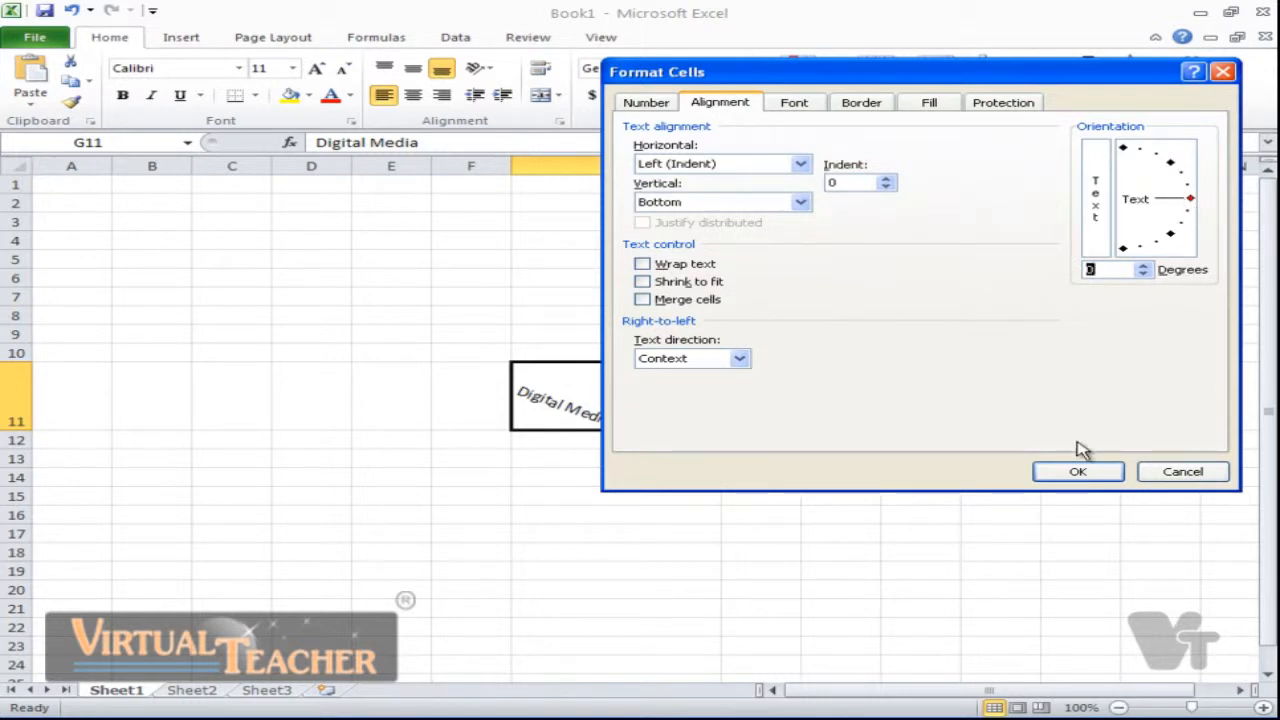
left_click(1075, 472)
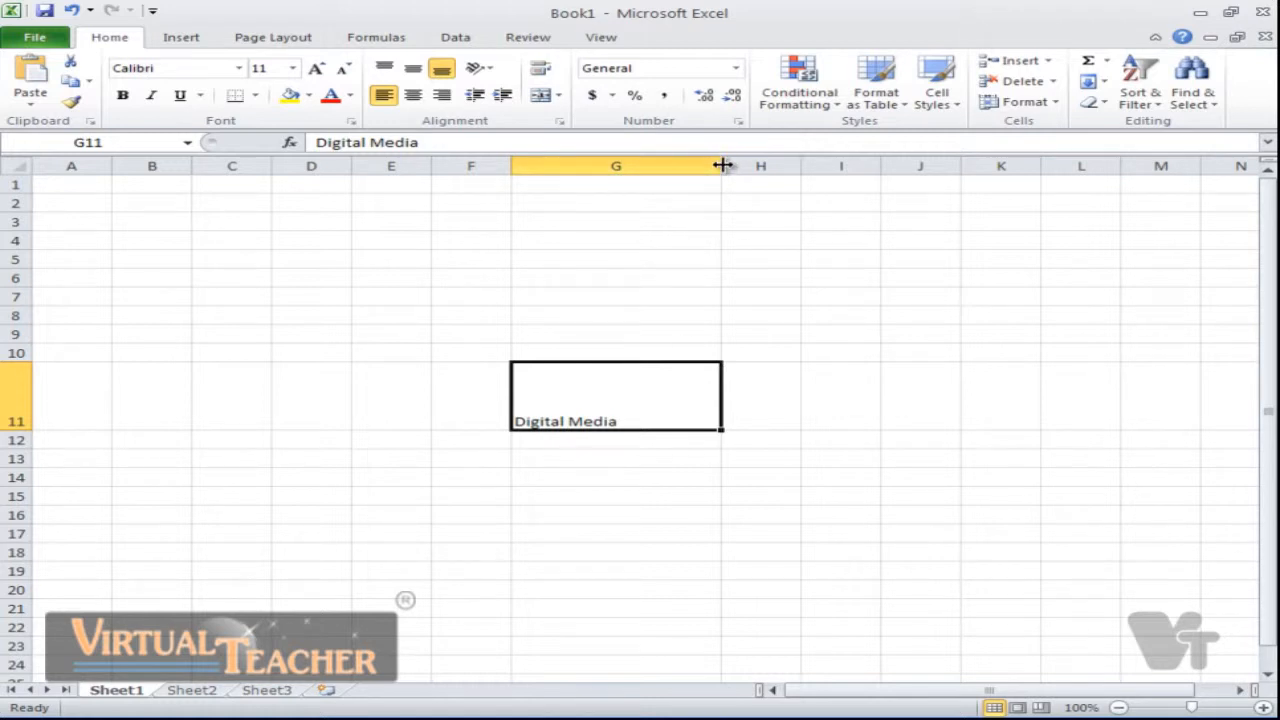
Narrow column G to about half the width of the Digital Media text and AutoFit the height of row 11.
left_click_drag(721, 165, 570, 176)
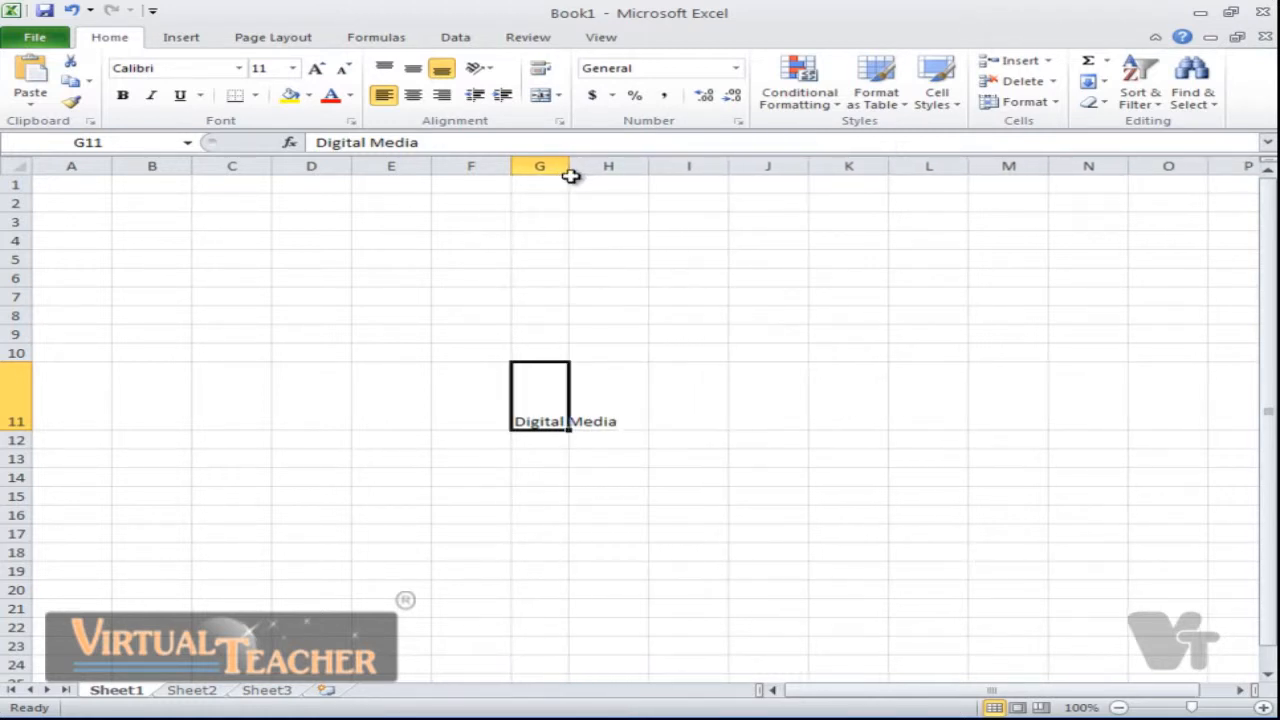
left_click(608, 533)
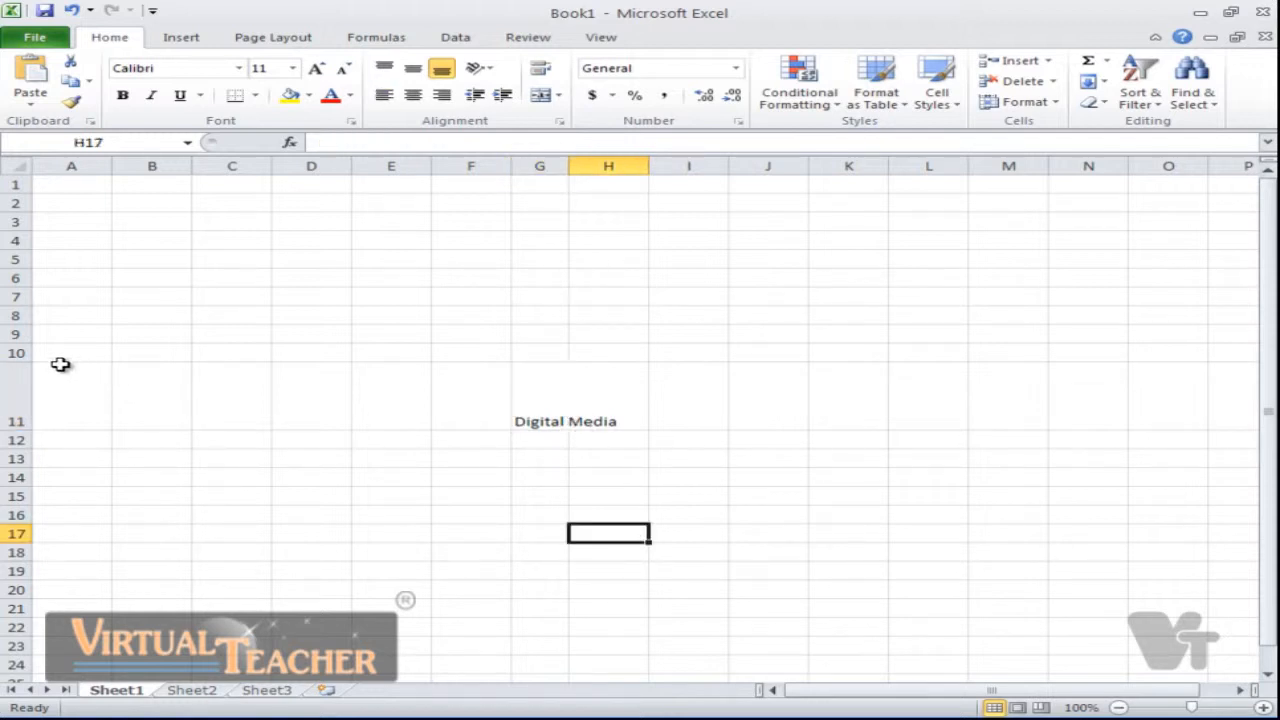
double_click(20, 428)
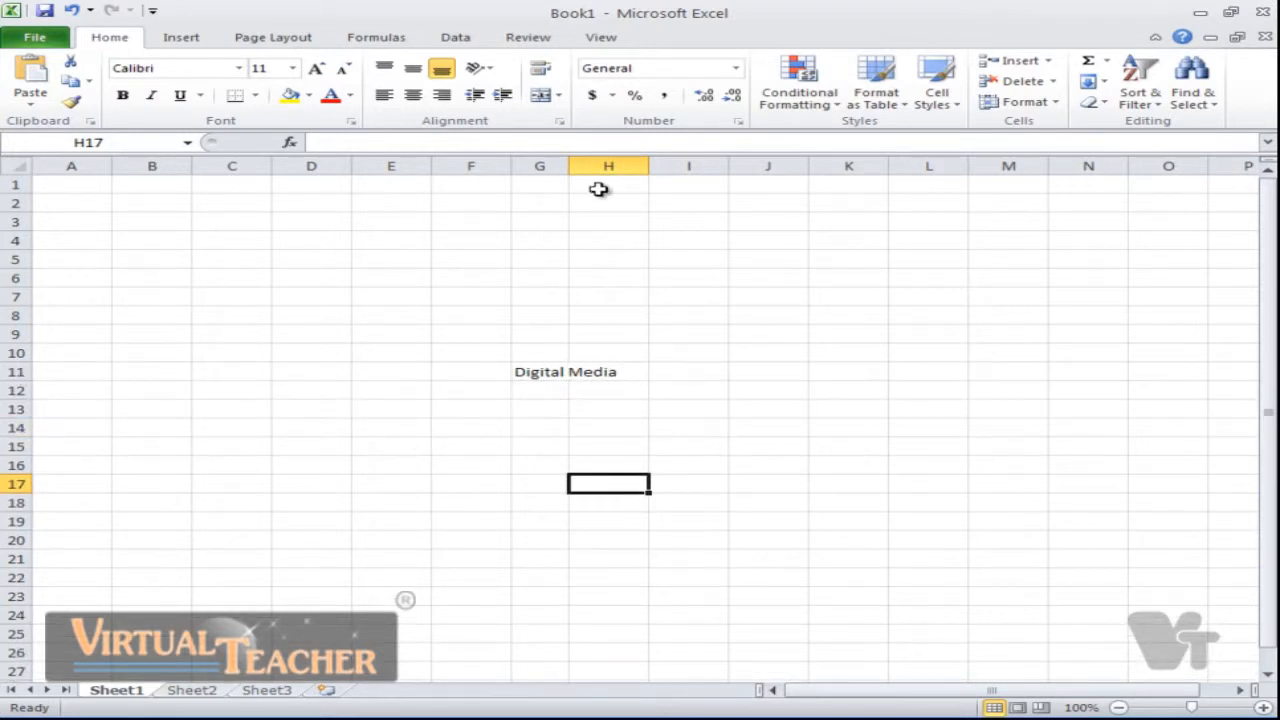
AutoFit column G's width to the Digital Media text.
left_click_drag(569, 165, 566, 165)
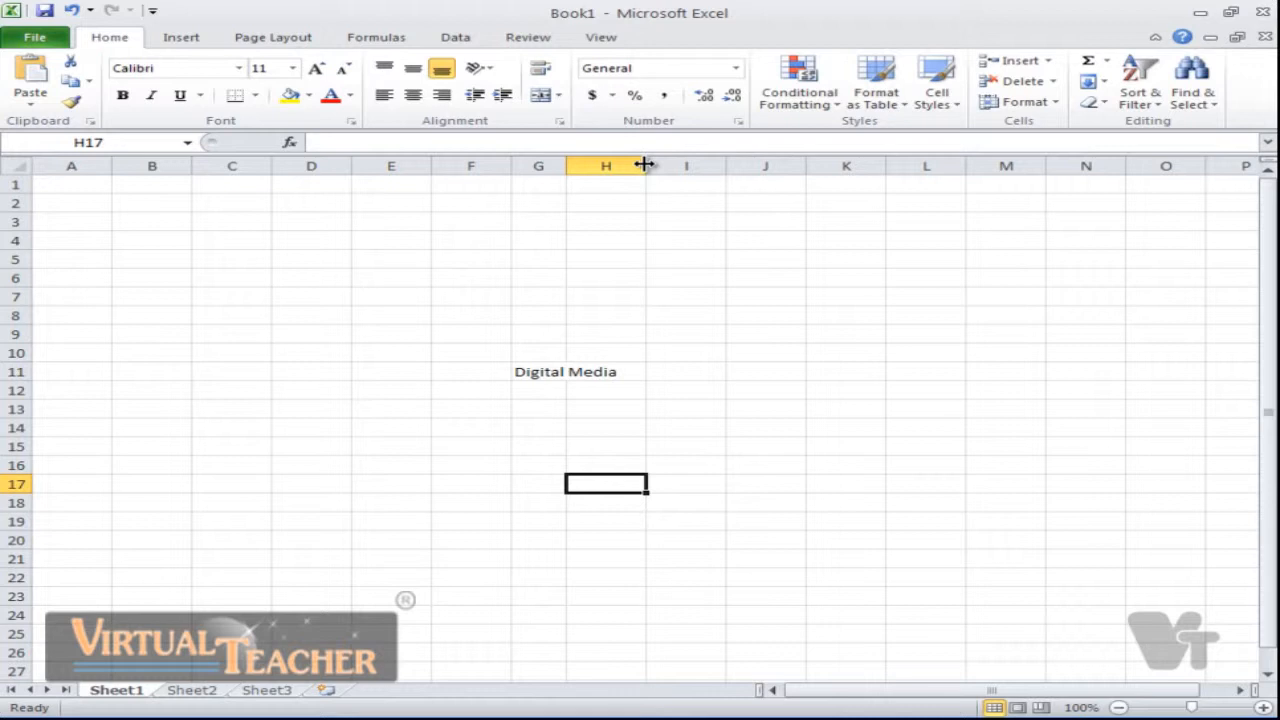
left_click(644, 165)
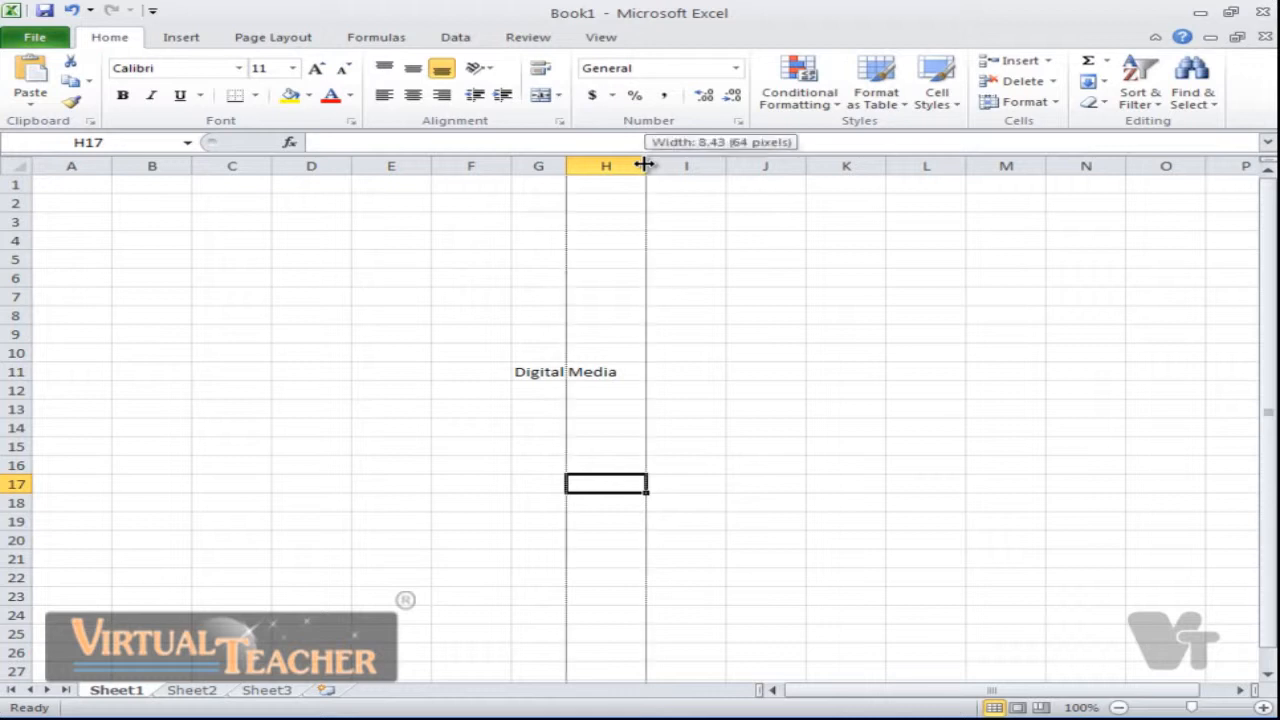
left_click(643, 165)
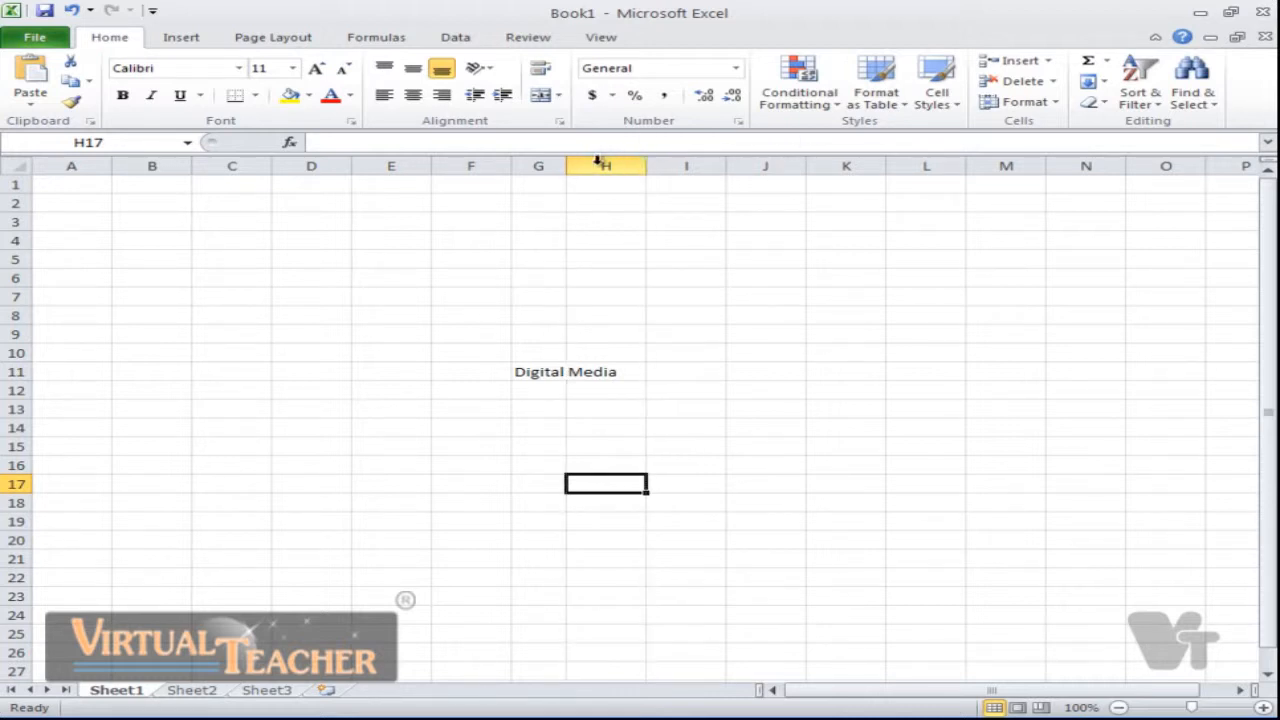
double_click(567, 165)
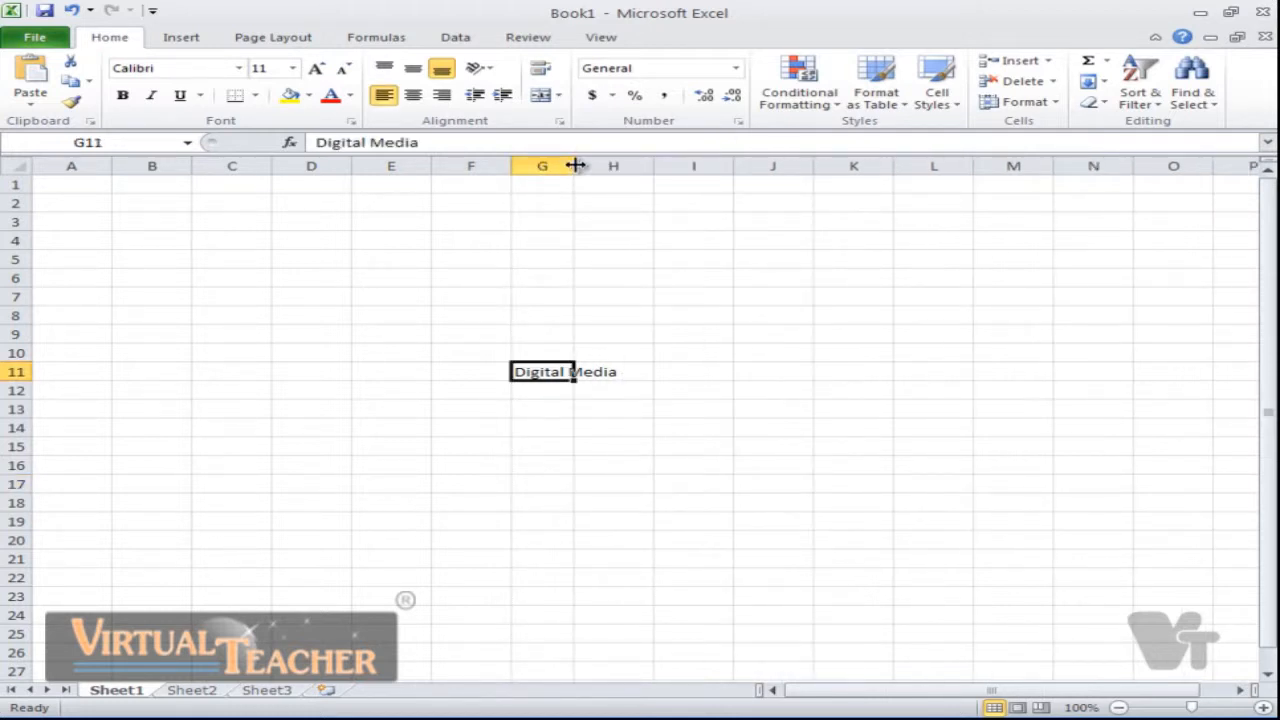
double_click(575, 165)
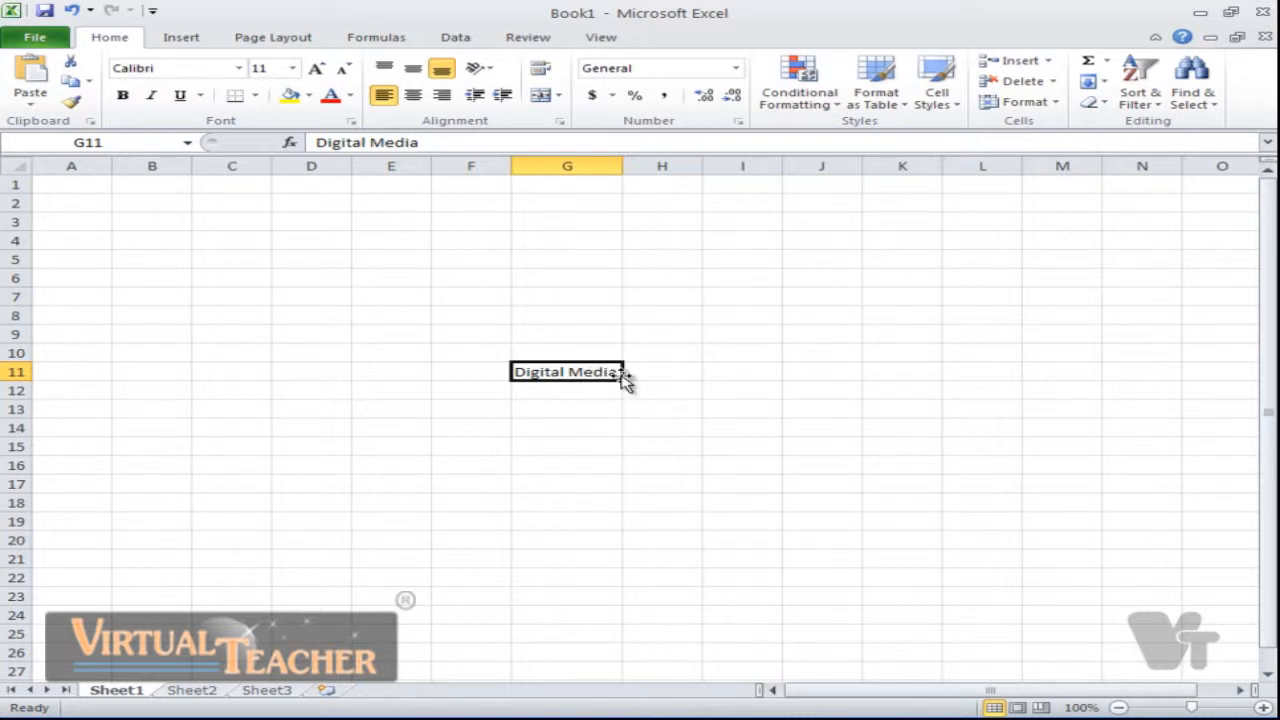
Extend the text in G11 to read "Digital Media Virtual Teacherasa".
type("a")
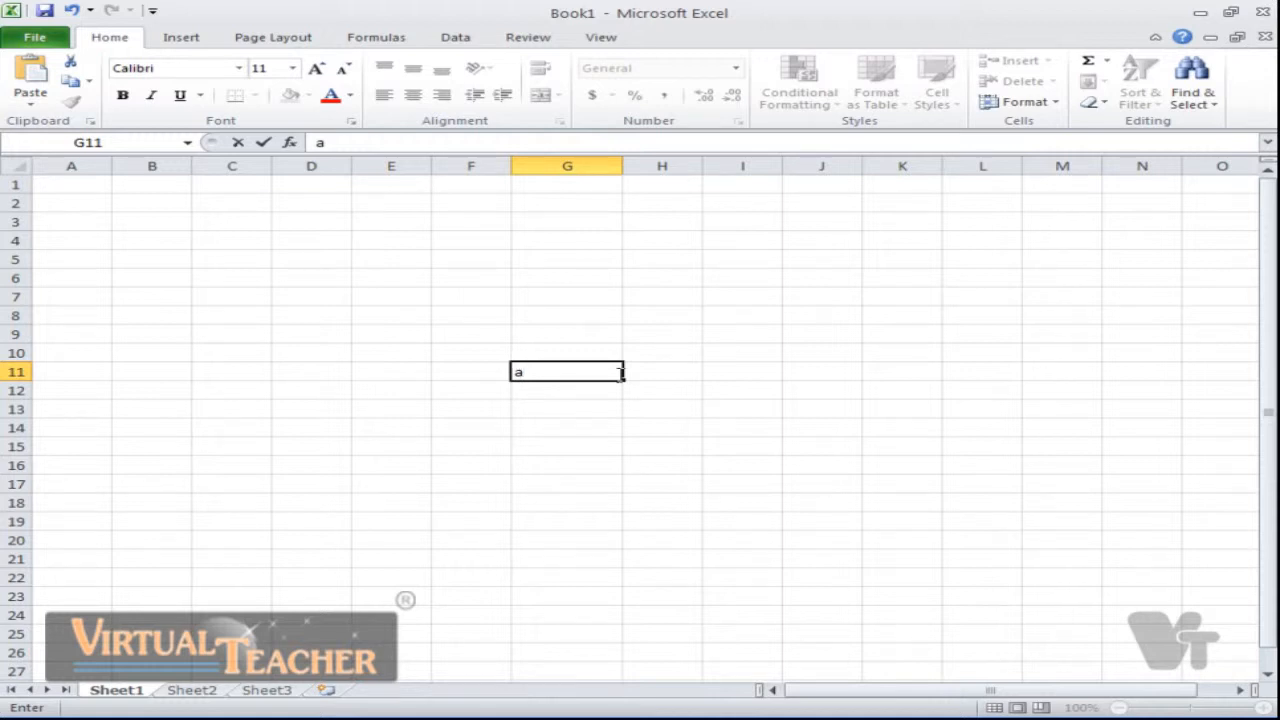
key("Escape")
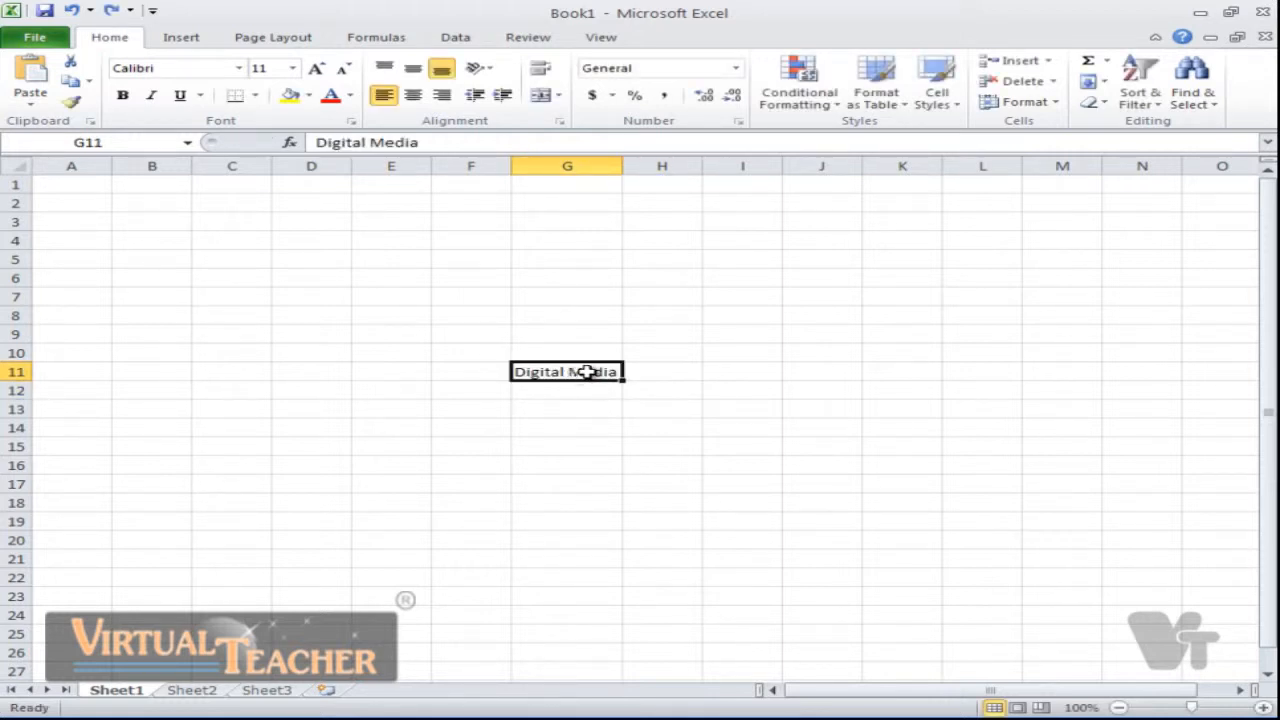
double_click(596, 369)
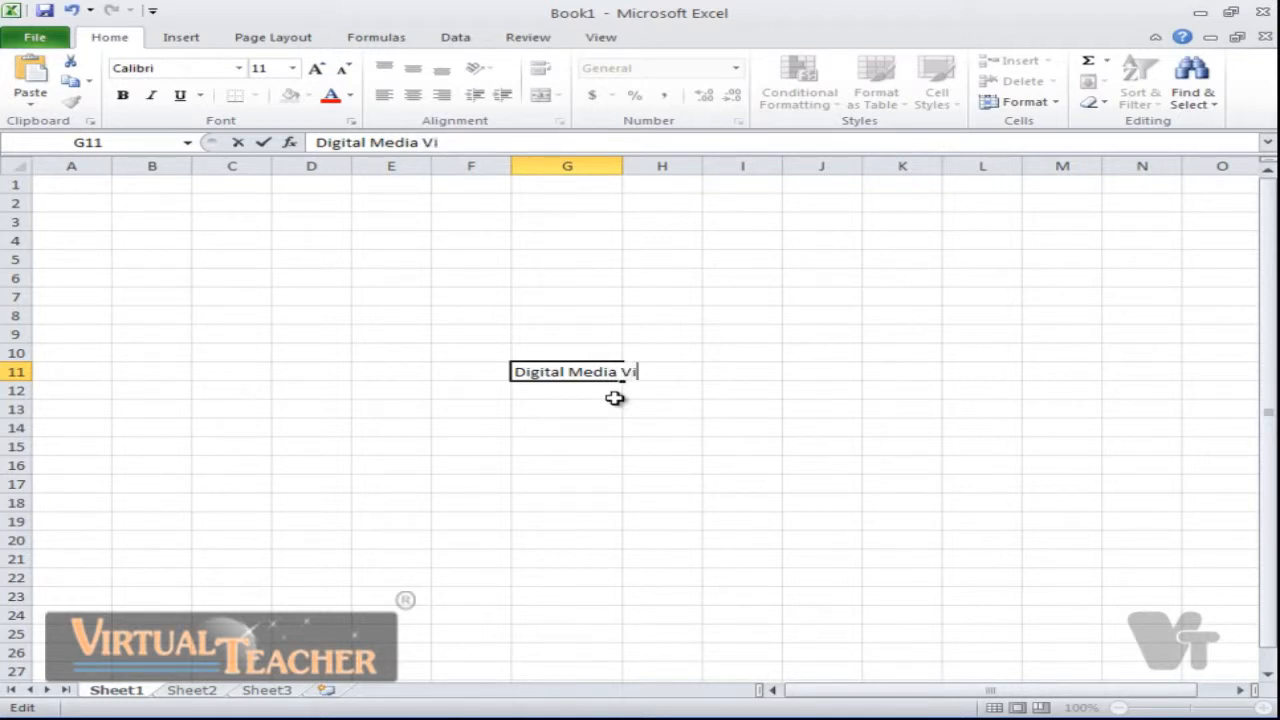
type("tual T")
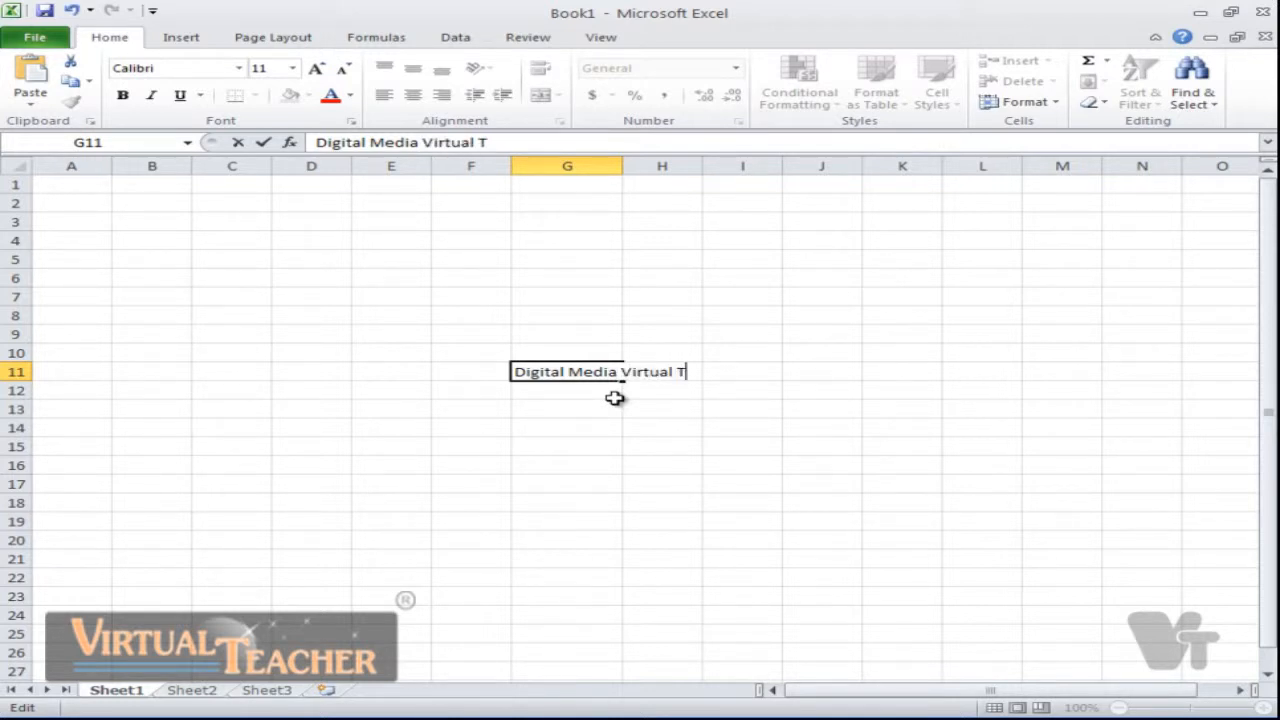
type("eacherasa")
left_click(640, 408)
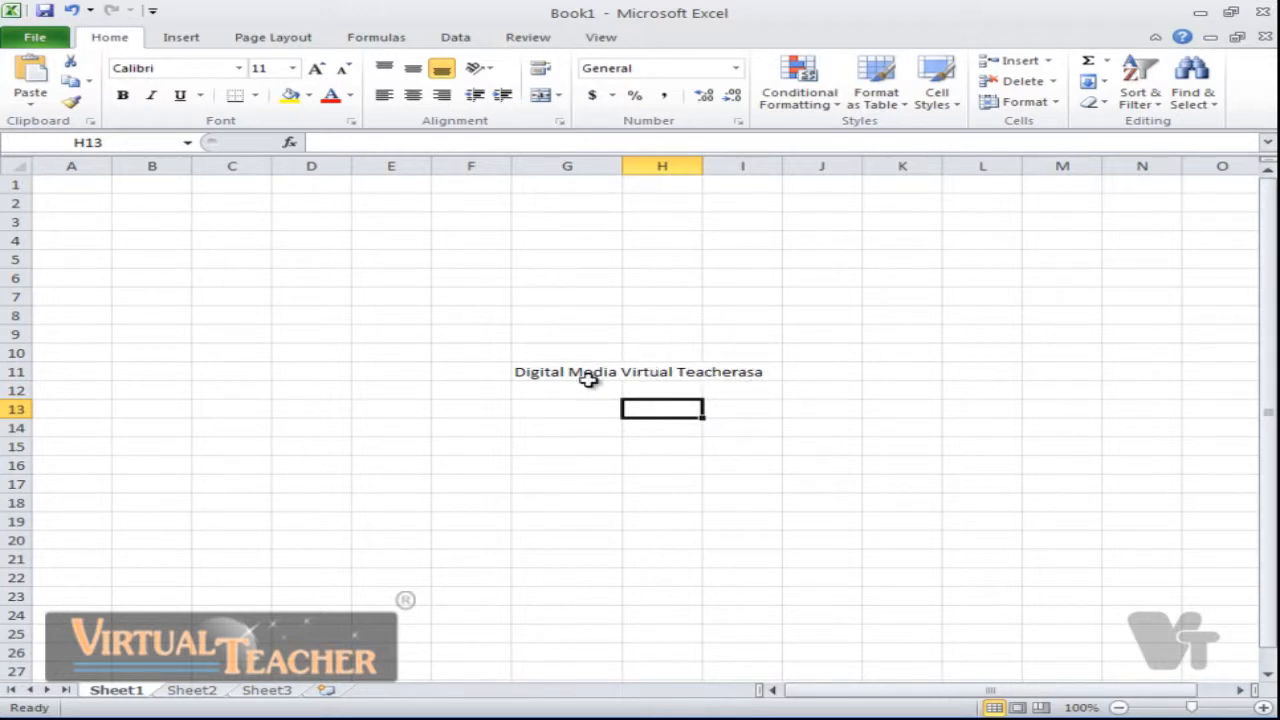
Remove the extra "asa" so that G11 reads "Digital Media Virtual Teacher", and reselect G11.
left_click(545, 368)
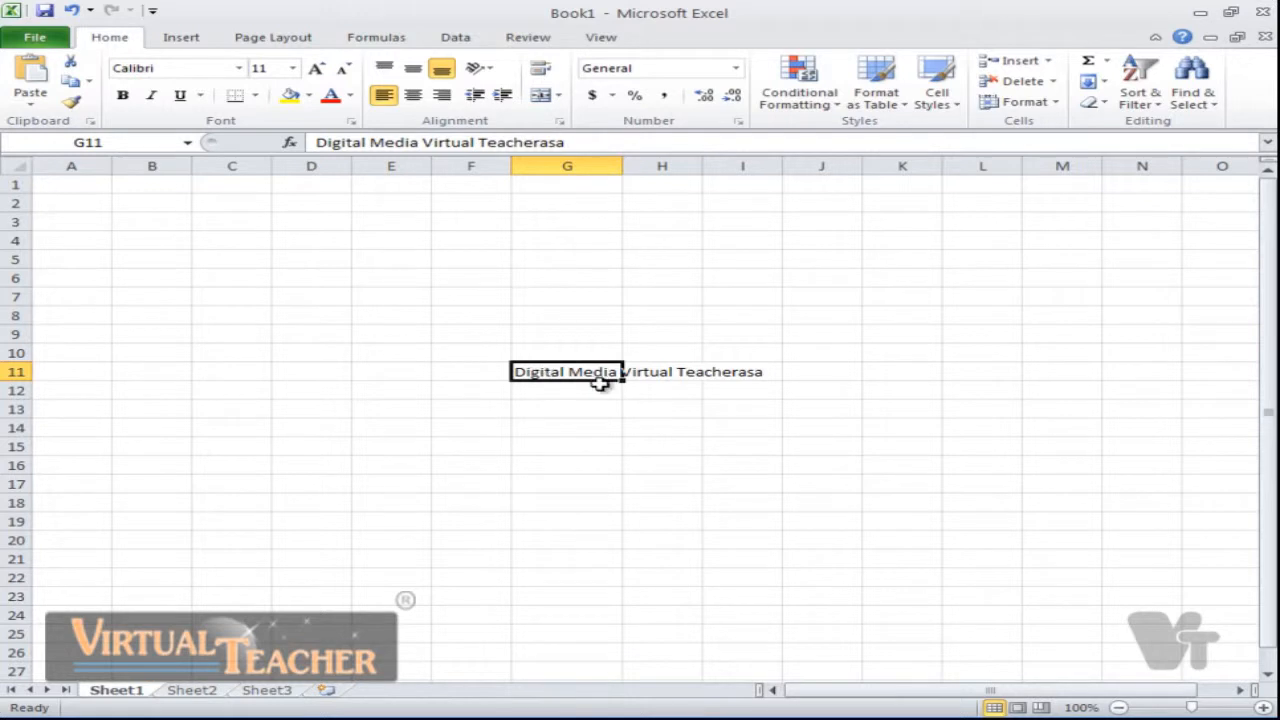
double_click(584, 371)
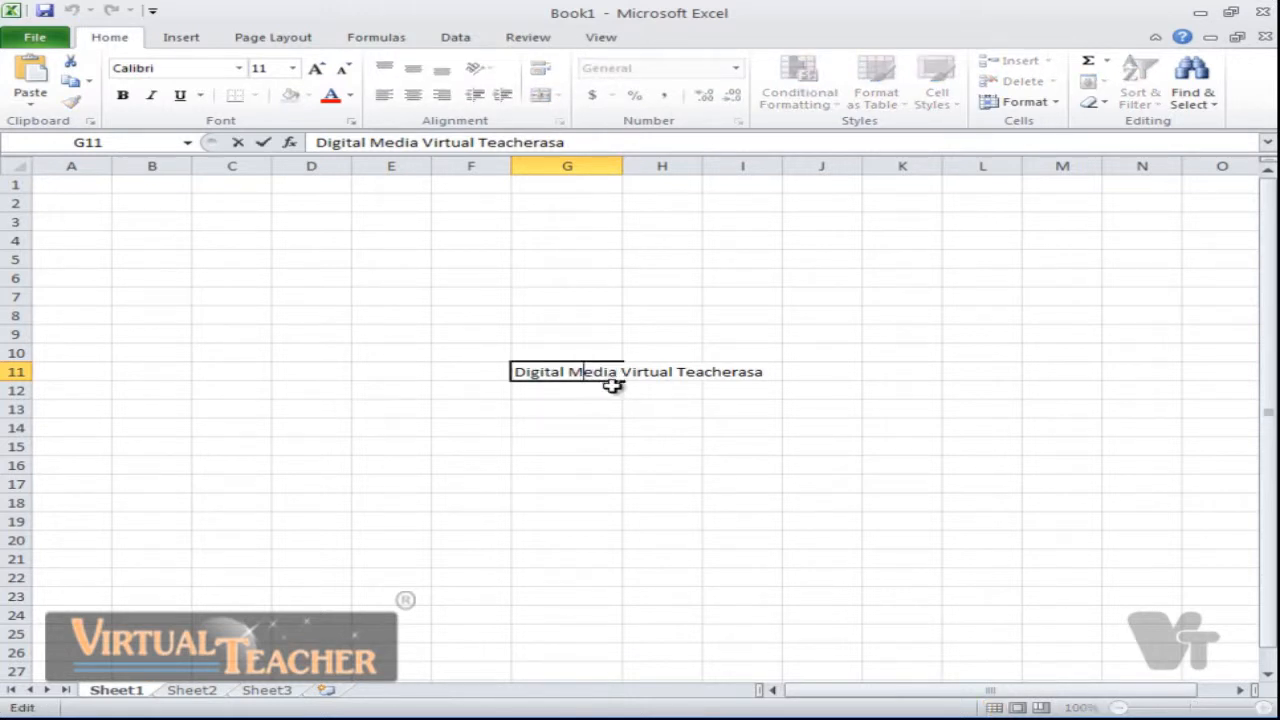
left_click(603, 406)
left_click(584, 371)
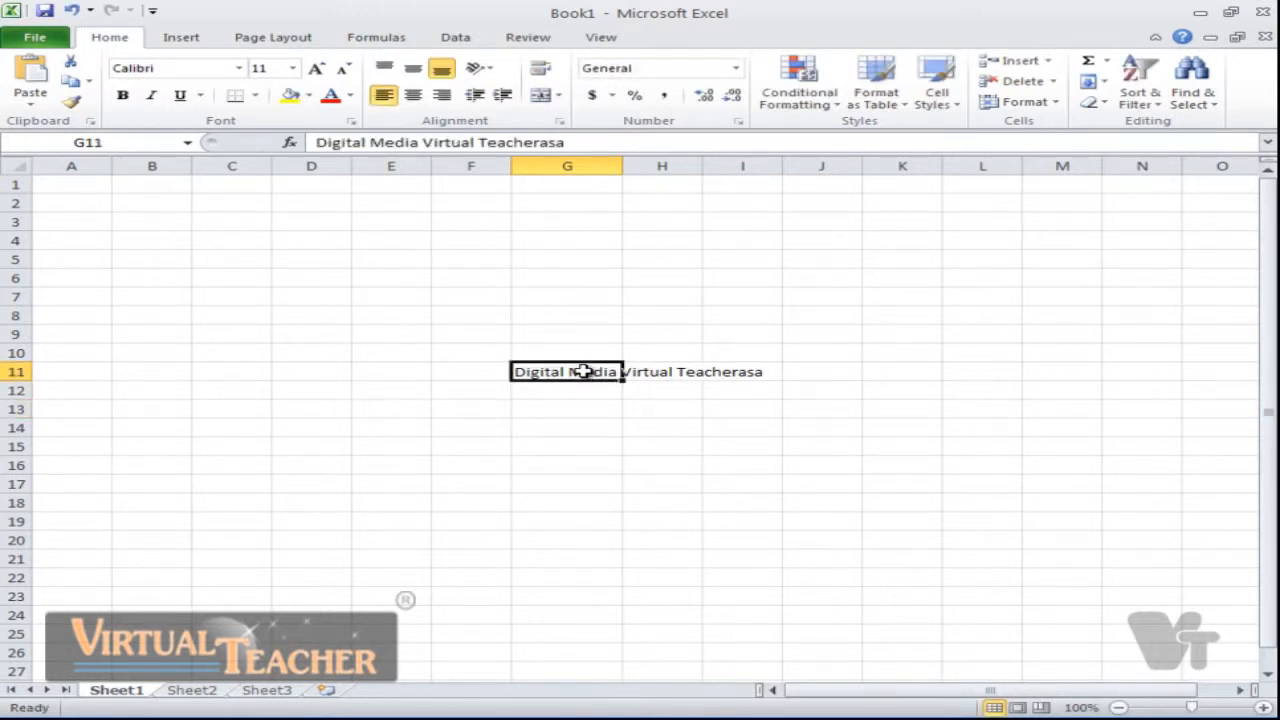
left_click(593, 141)
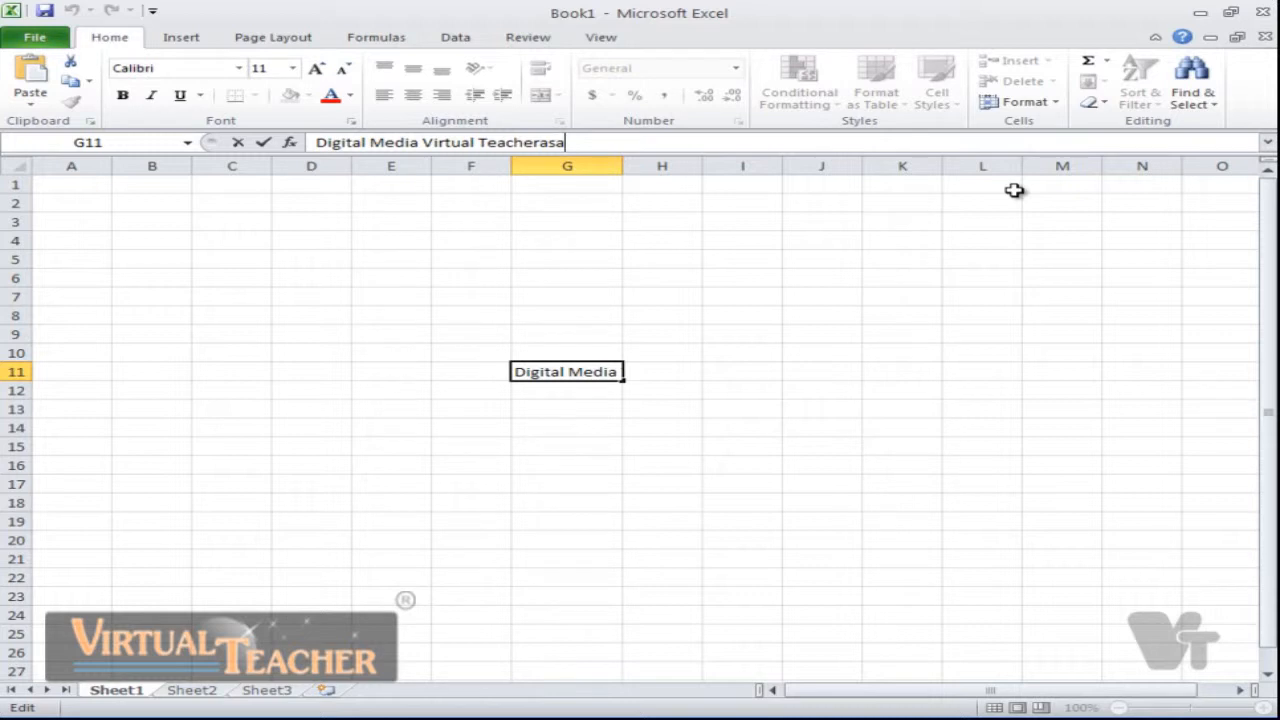
key("BackSpace")
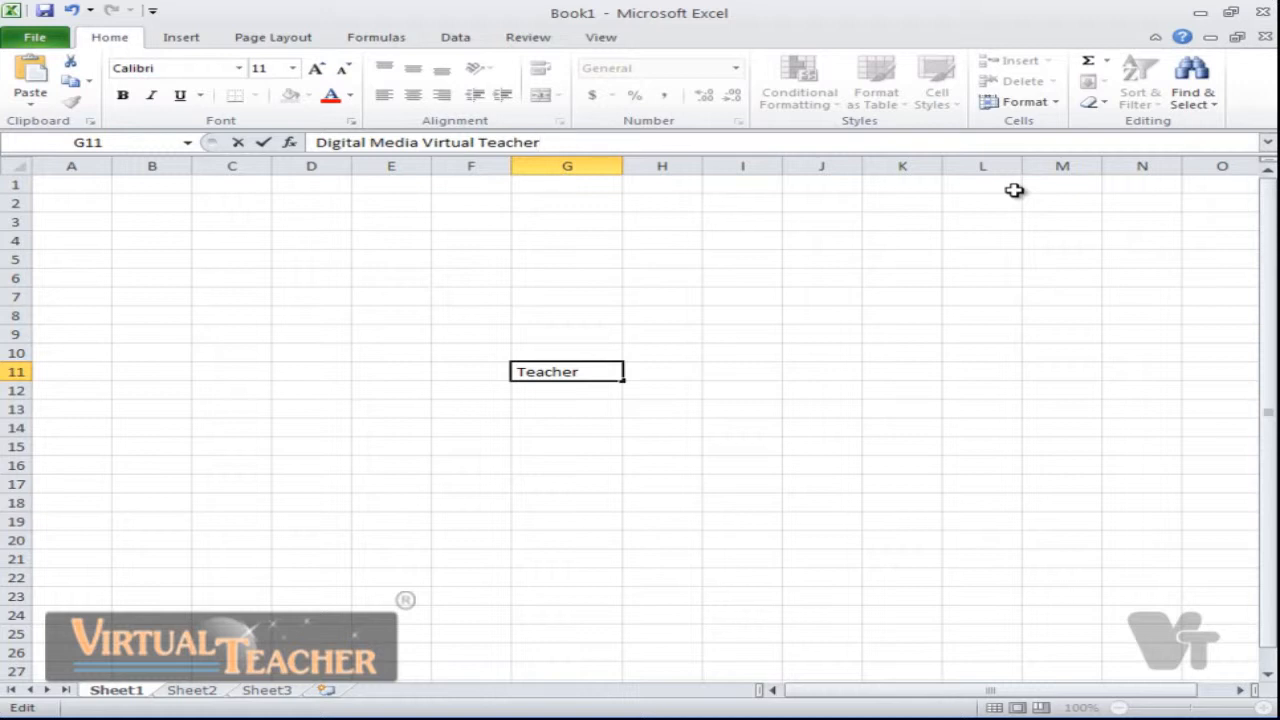
key("Return")
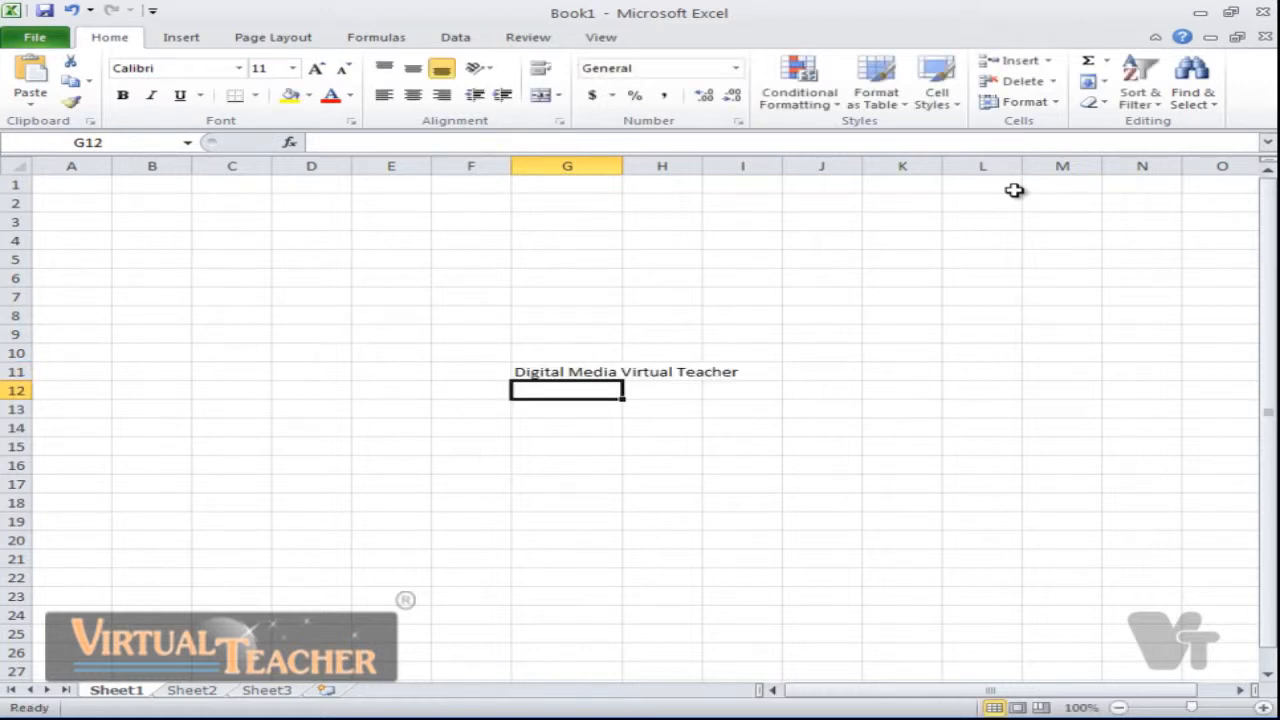
left_click(640, 366)
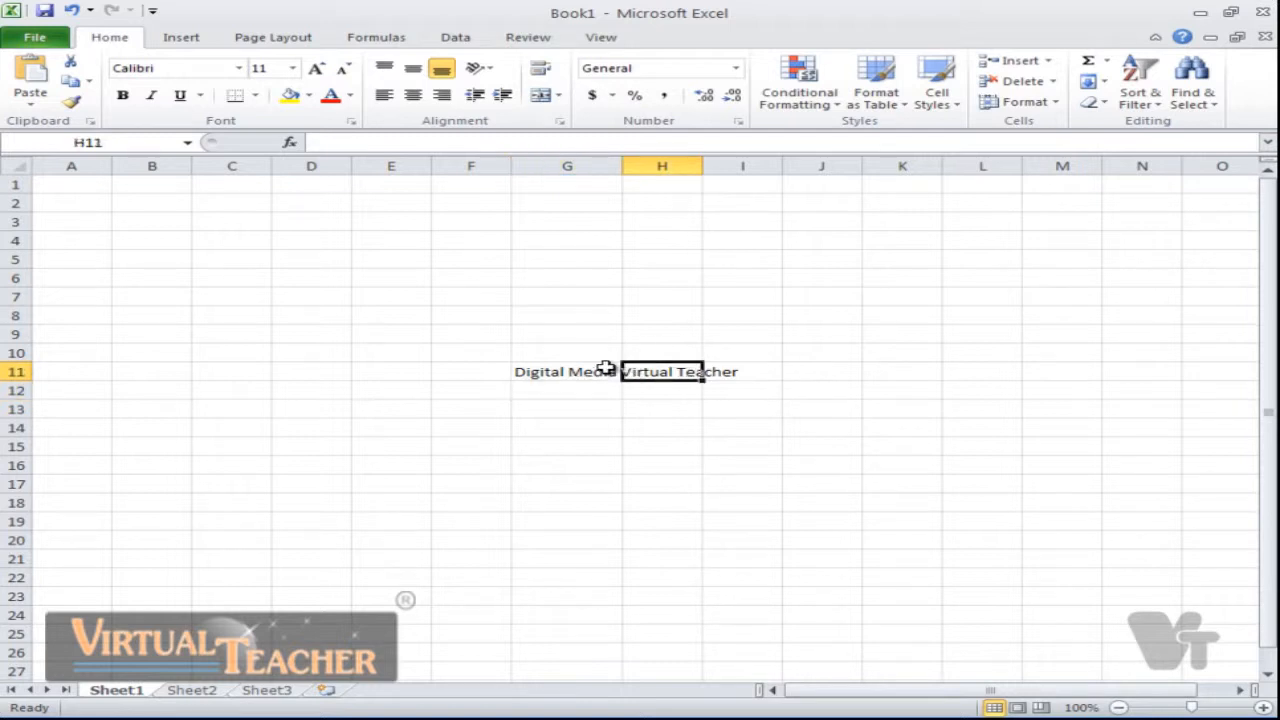
left_click(603, 368)
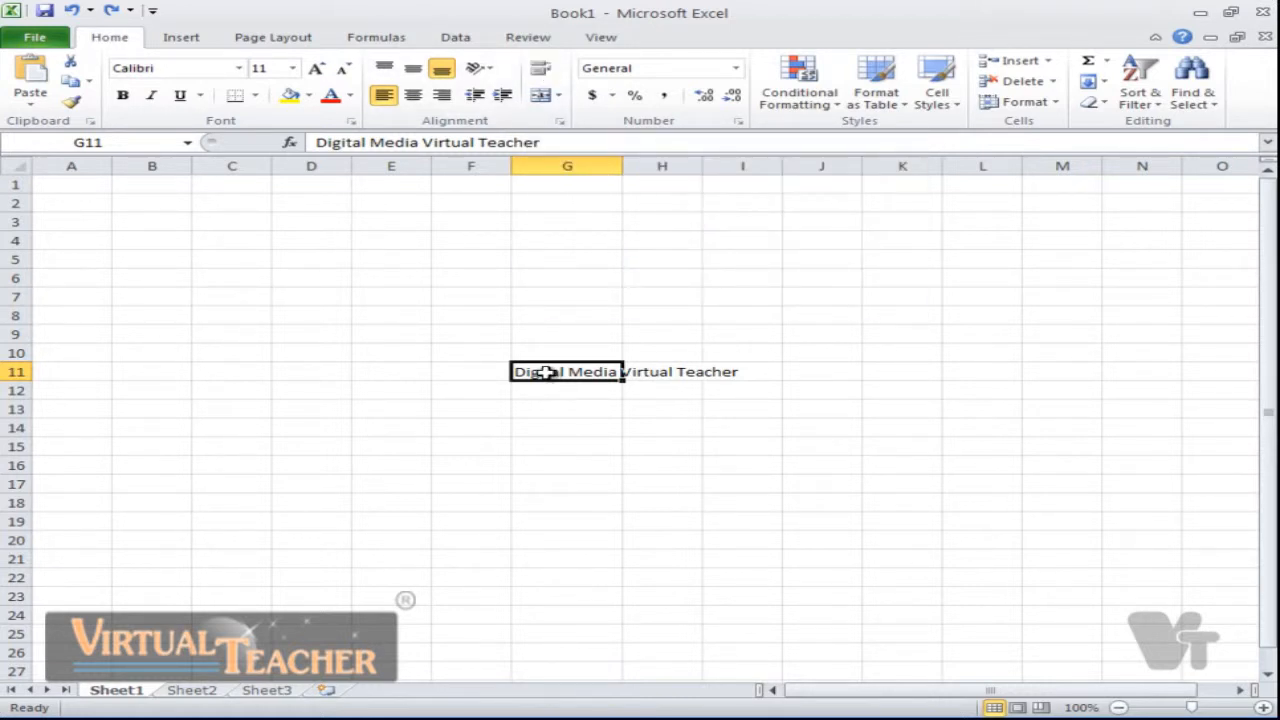
Wrap the text in G11 within the column width, and undo the wrapping.
left_click(538, 72)
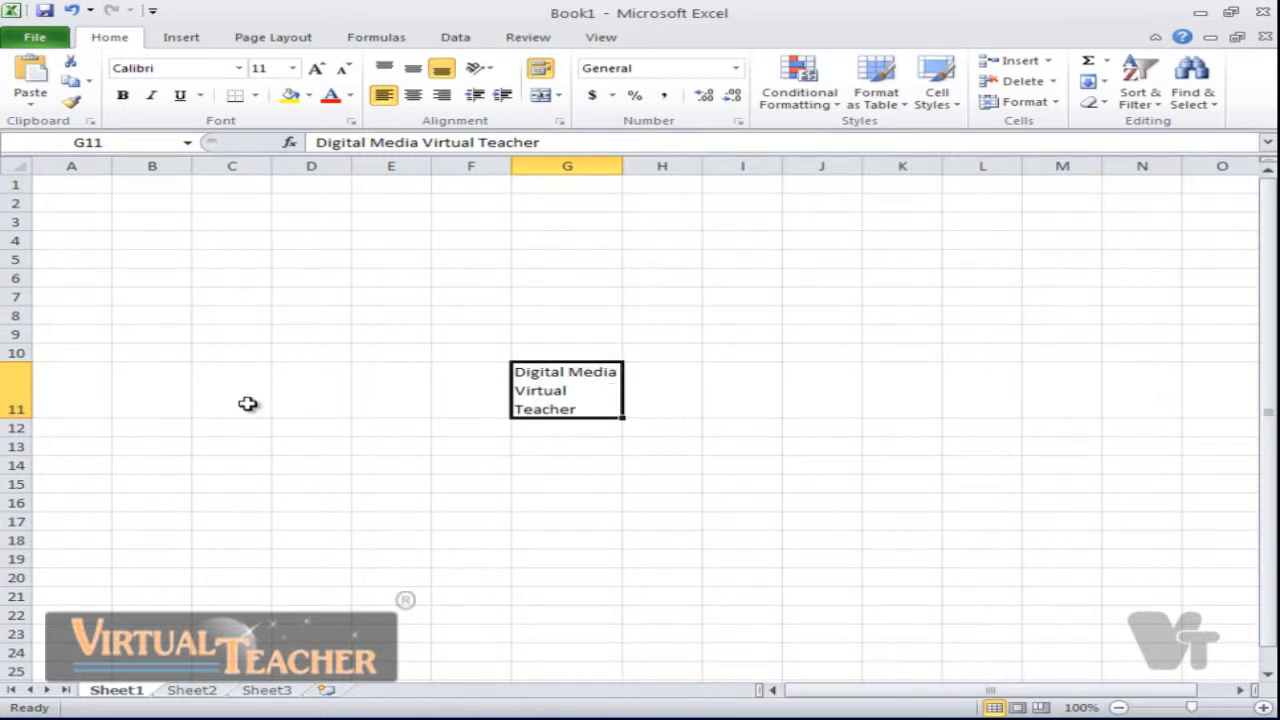
key("ctrl+z")
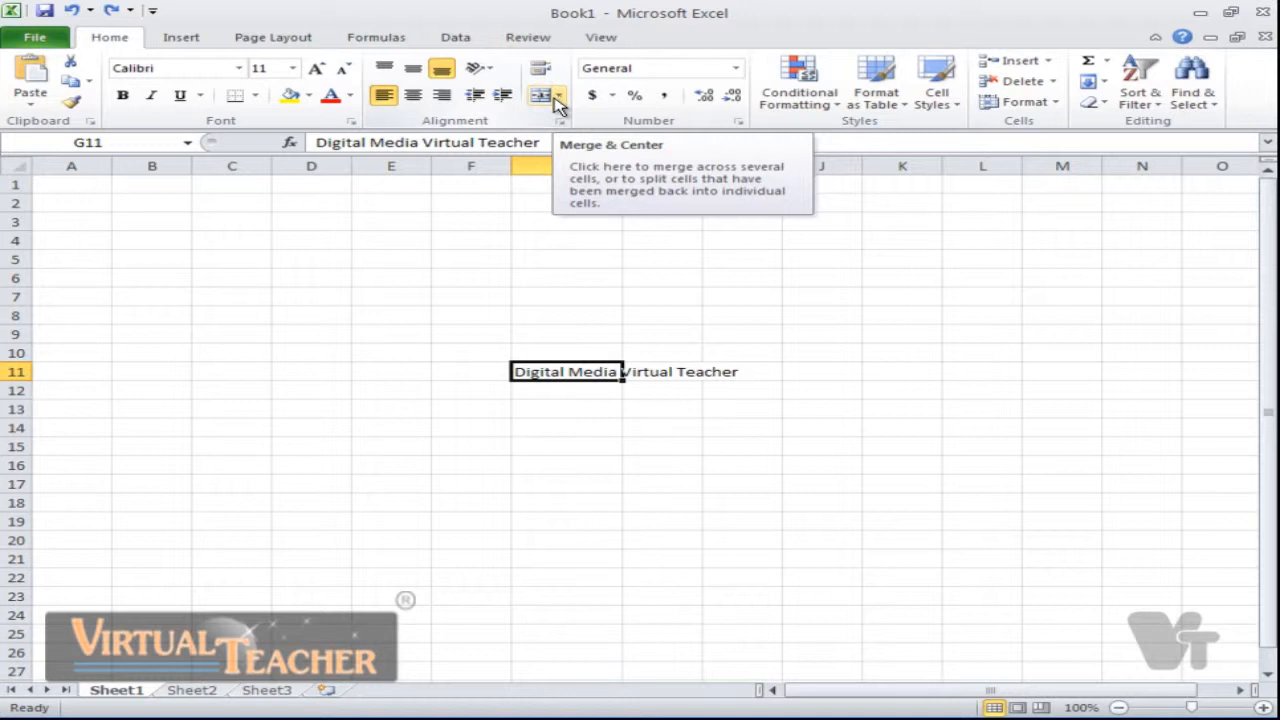
Move the words "Virtual Teacher" out of G11 into H11, leaving "Digital Media" in G11.
left_click(420, 142)
left_click_drag(421, 142, 545, 141)
key("ctrl+c")
key("BackSpace")
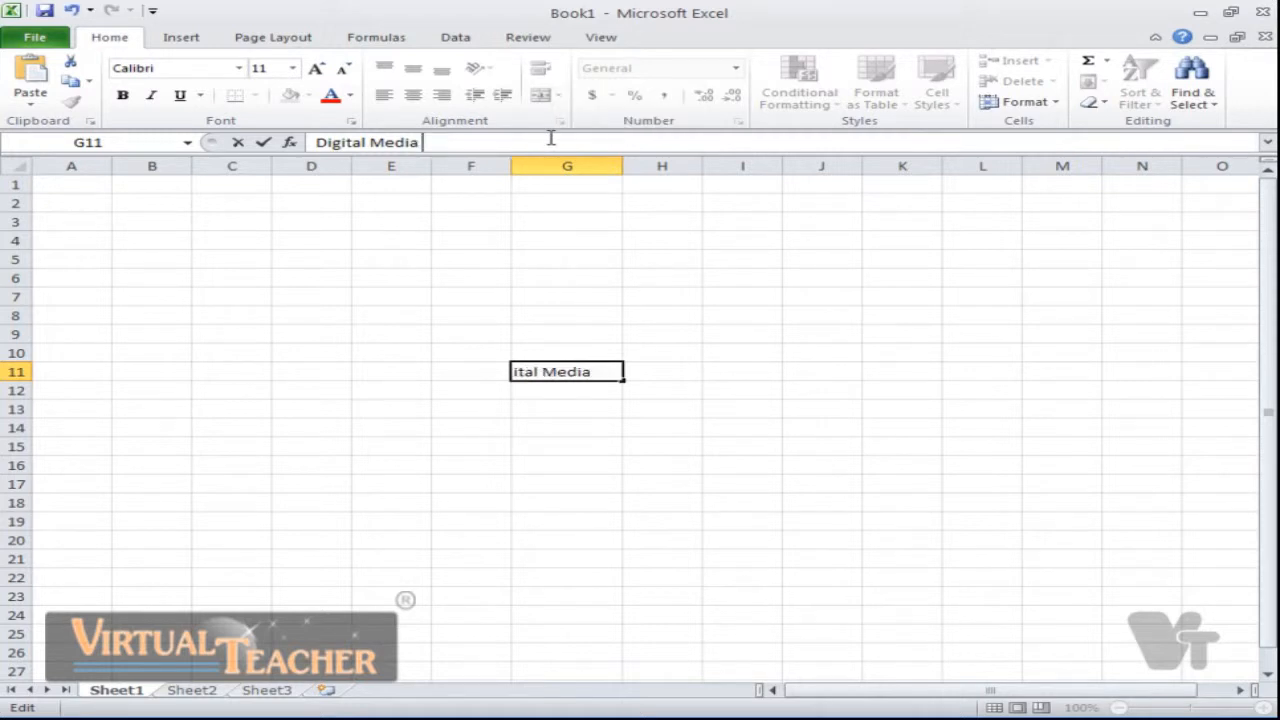
left_click(628, 353)
left_click(668, 387)
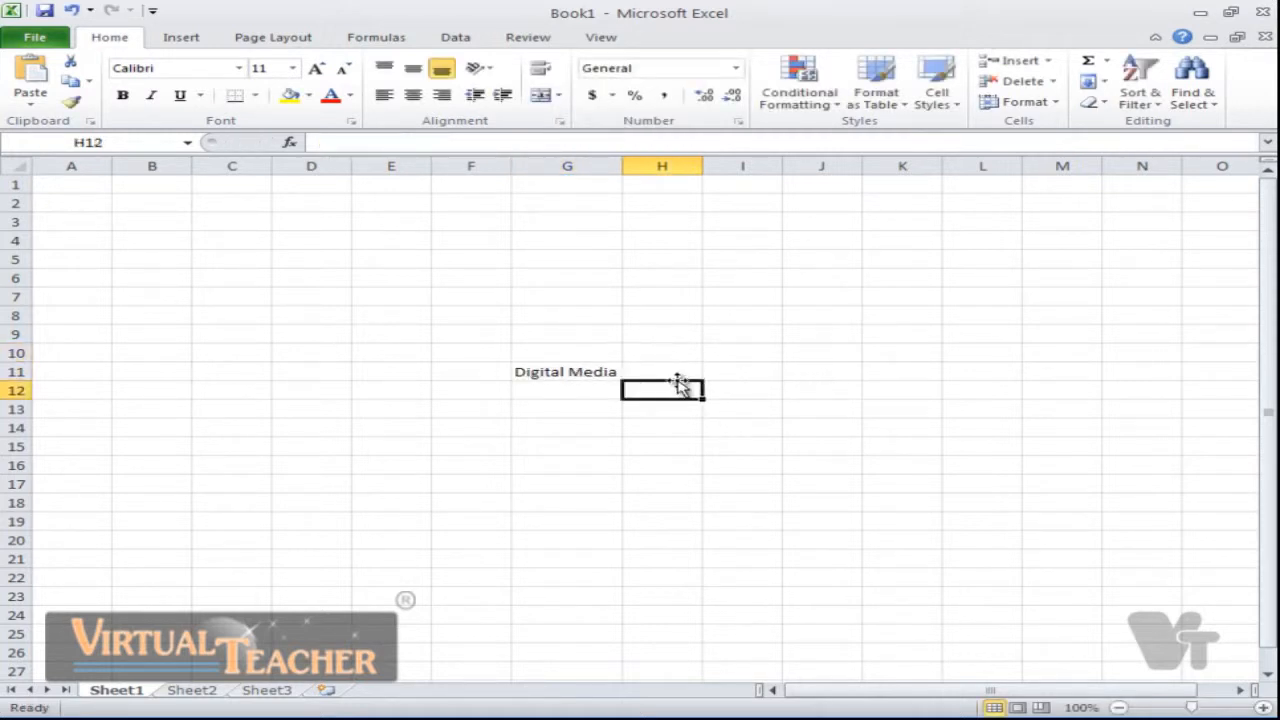
double_click(678, 371)
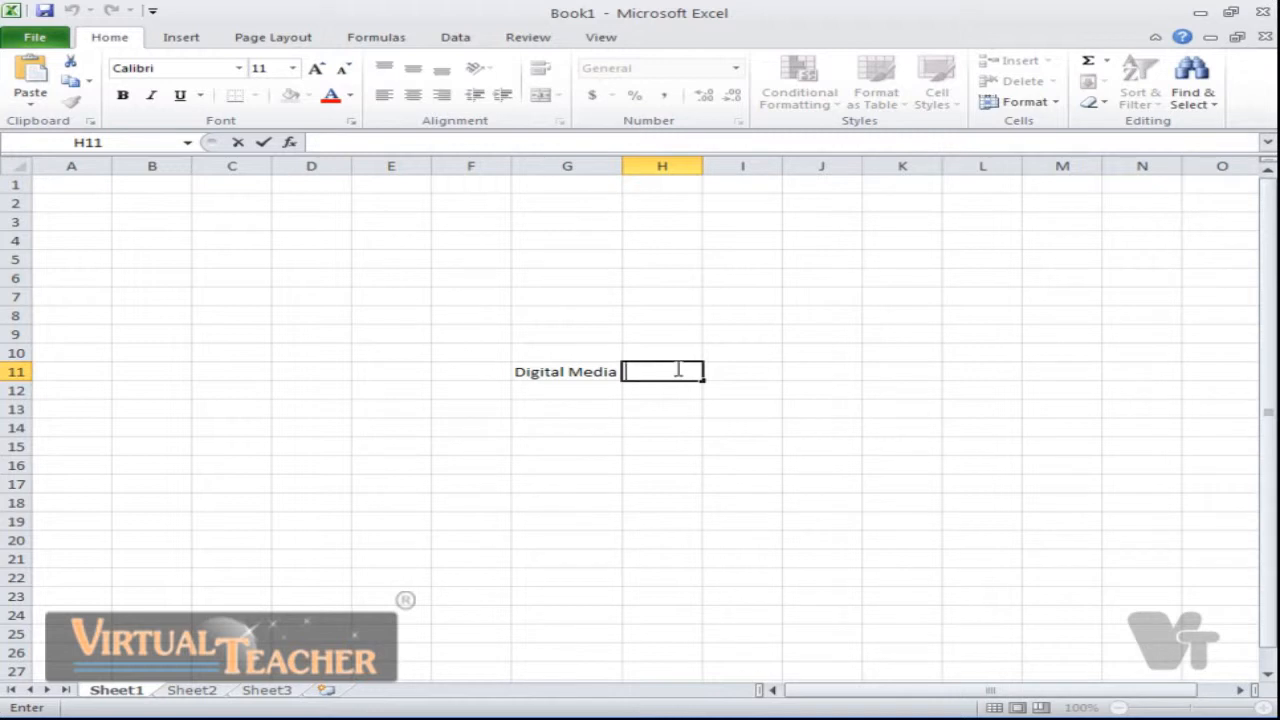
key("ctrl+v")
left_click(712, 407)
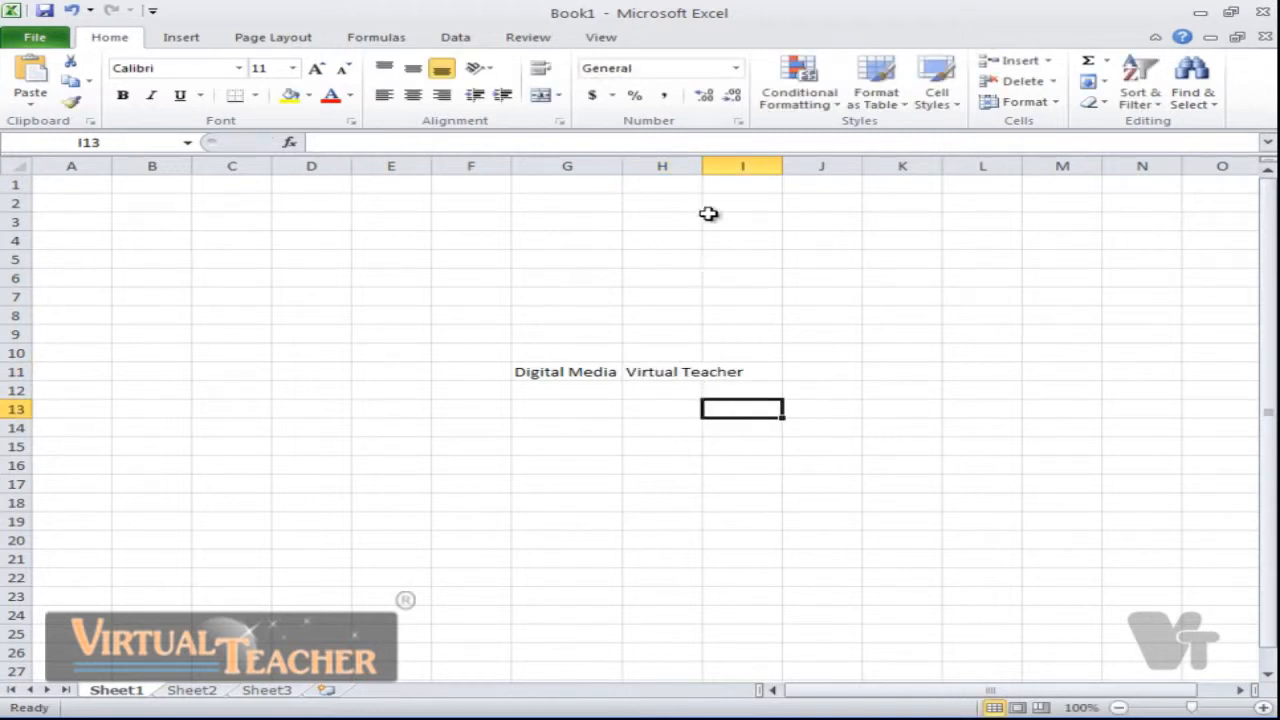
AutoFit column H's width to the Virtual Teacher text.
double_click(702, 166)
left_click(668, 461)
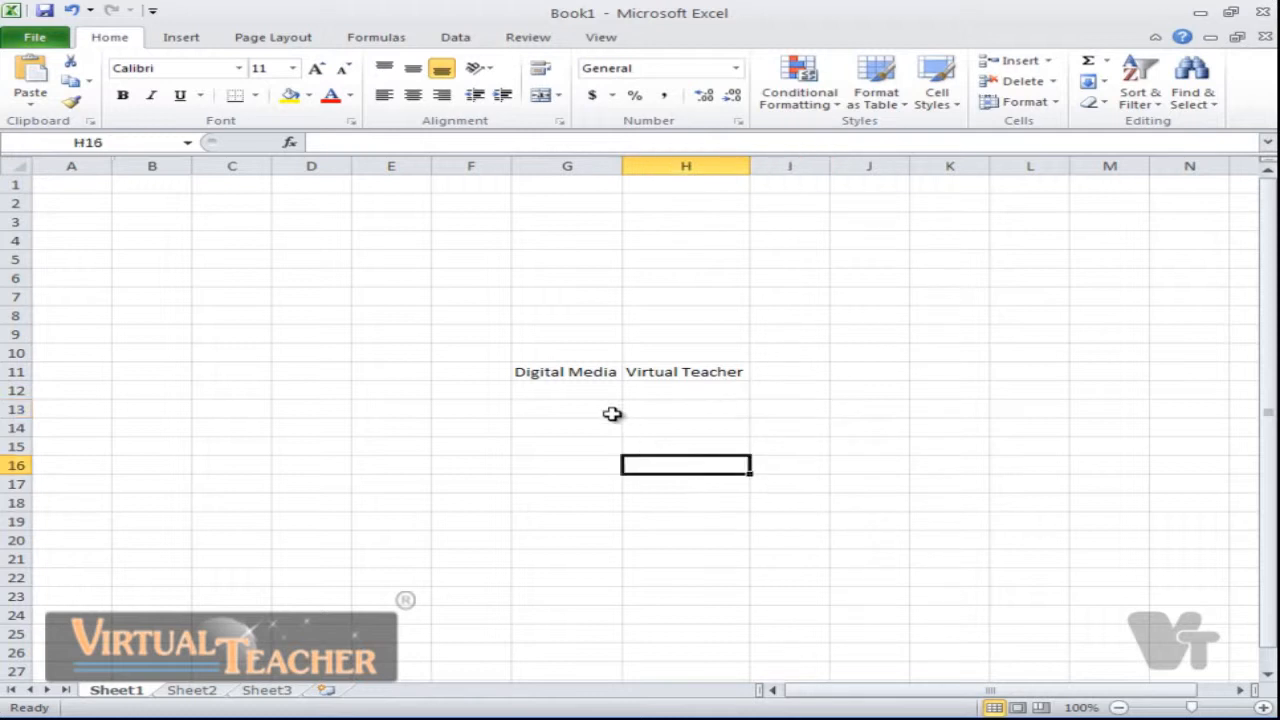
left_click(610, 410)
left_click(577, 376)
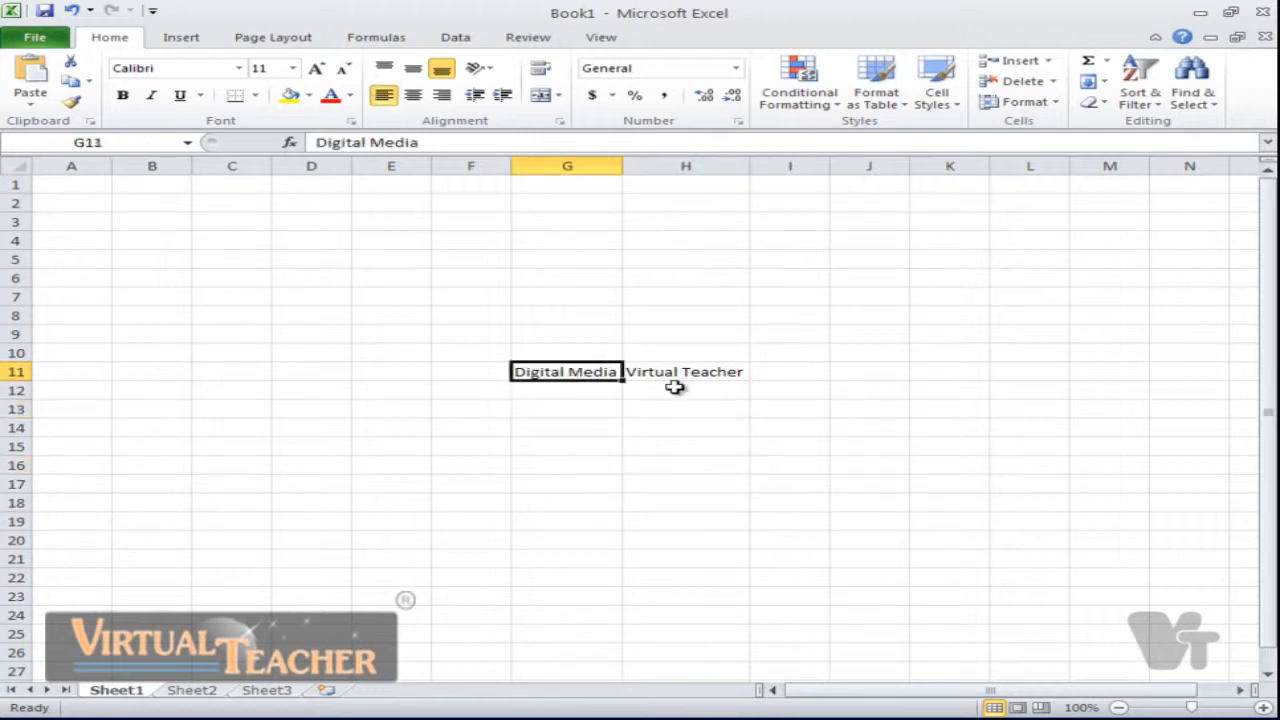
left_click(675, 387)
left_click(578, 373)
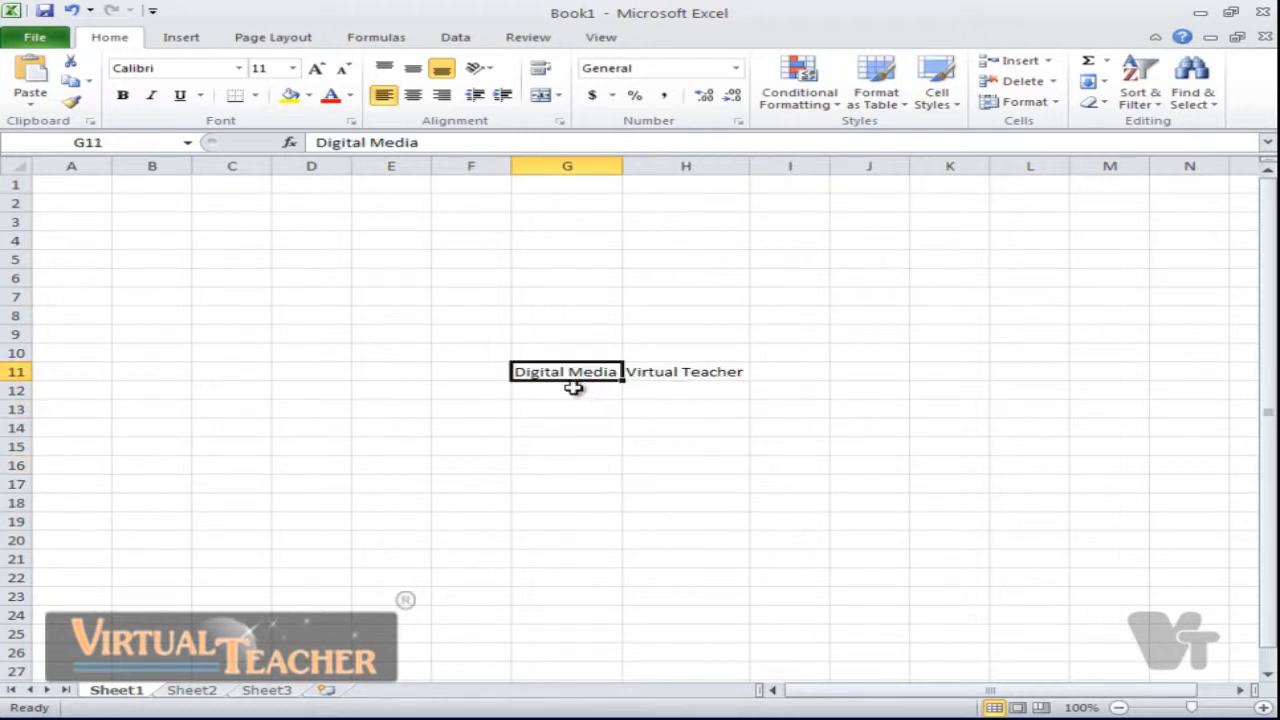
left_click(720, 372)
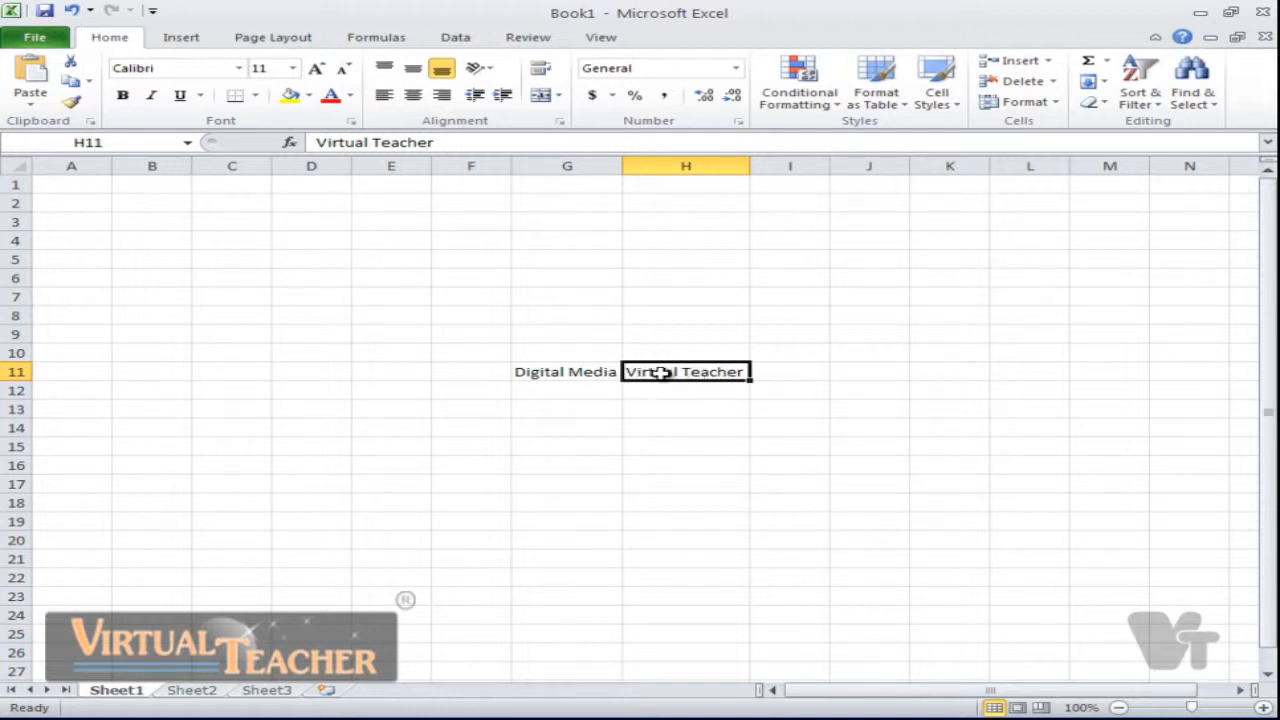
left_click_drag(655, 371, 598, 372)
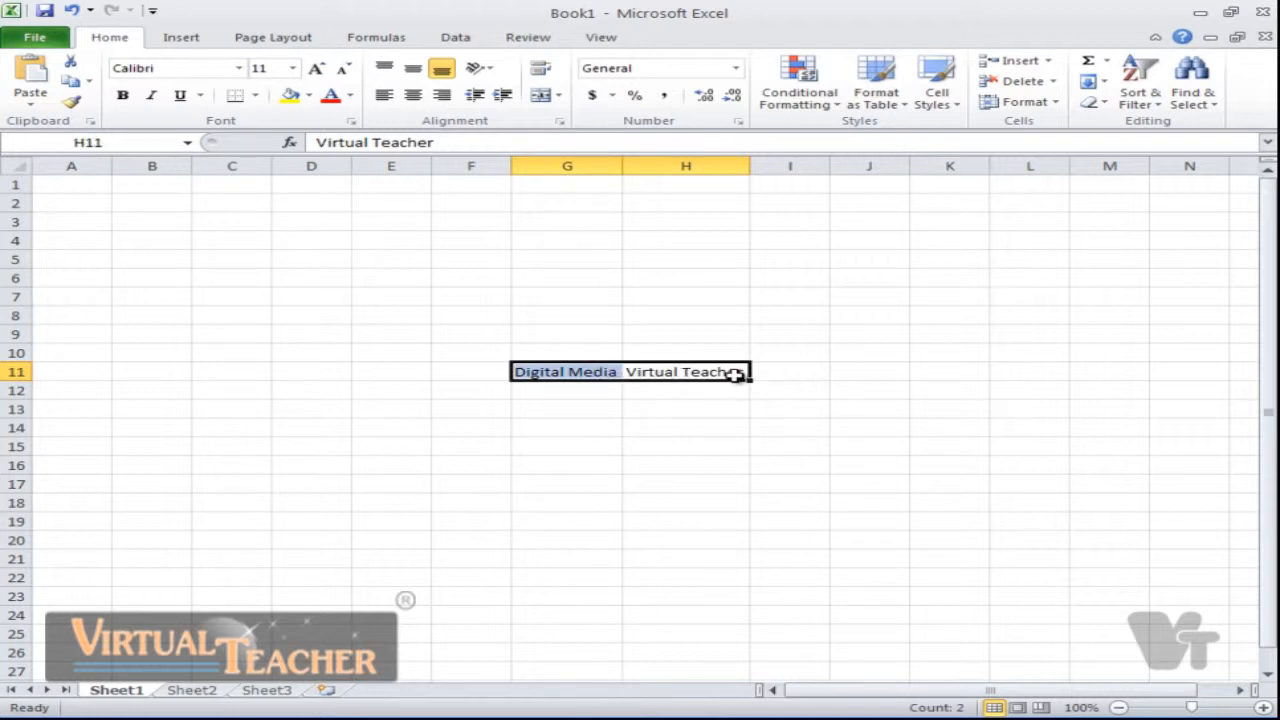
left_click(700, 448)
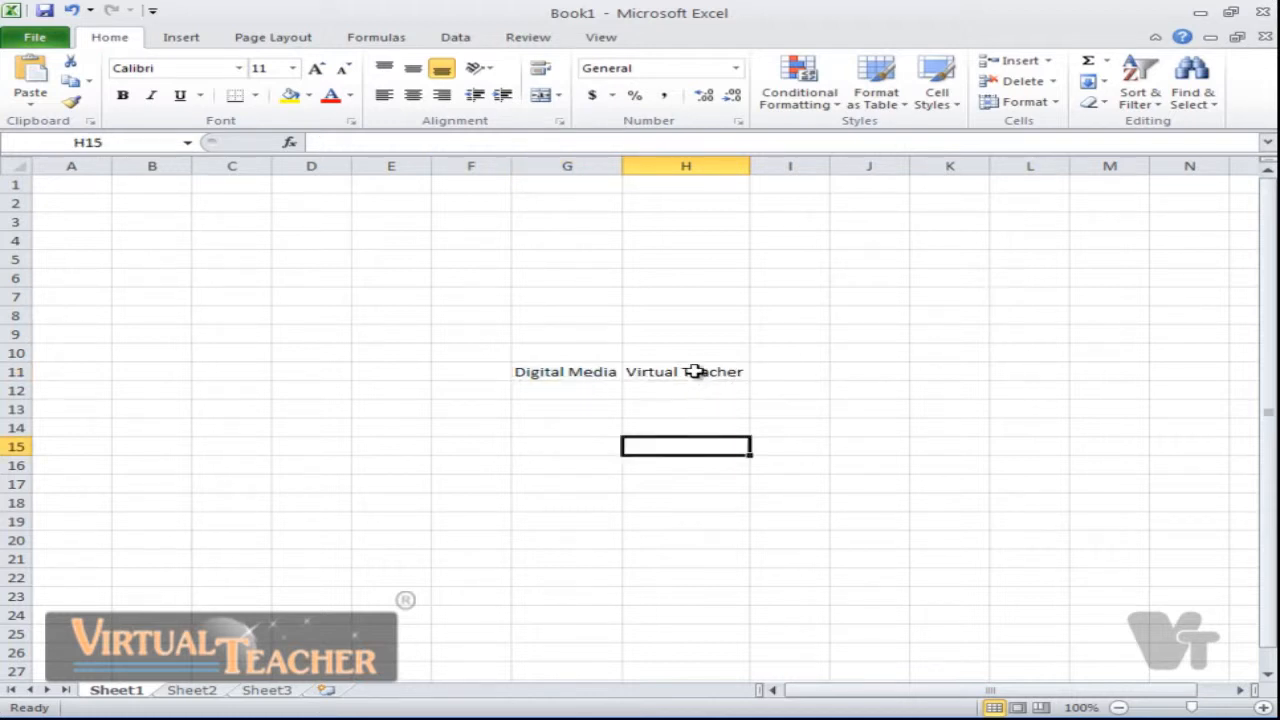
Apply Merge & Center to G11:H11, accepting that only the upper-left data is kept, and undo the merge.
left_click(692, 370)
left_click_drag(618, 369, 592, 368)
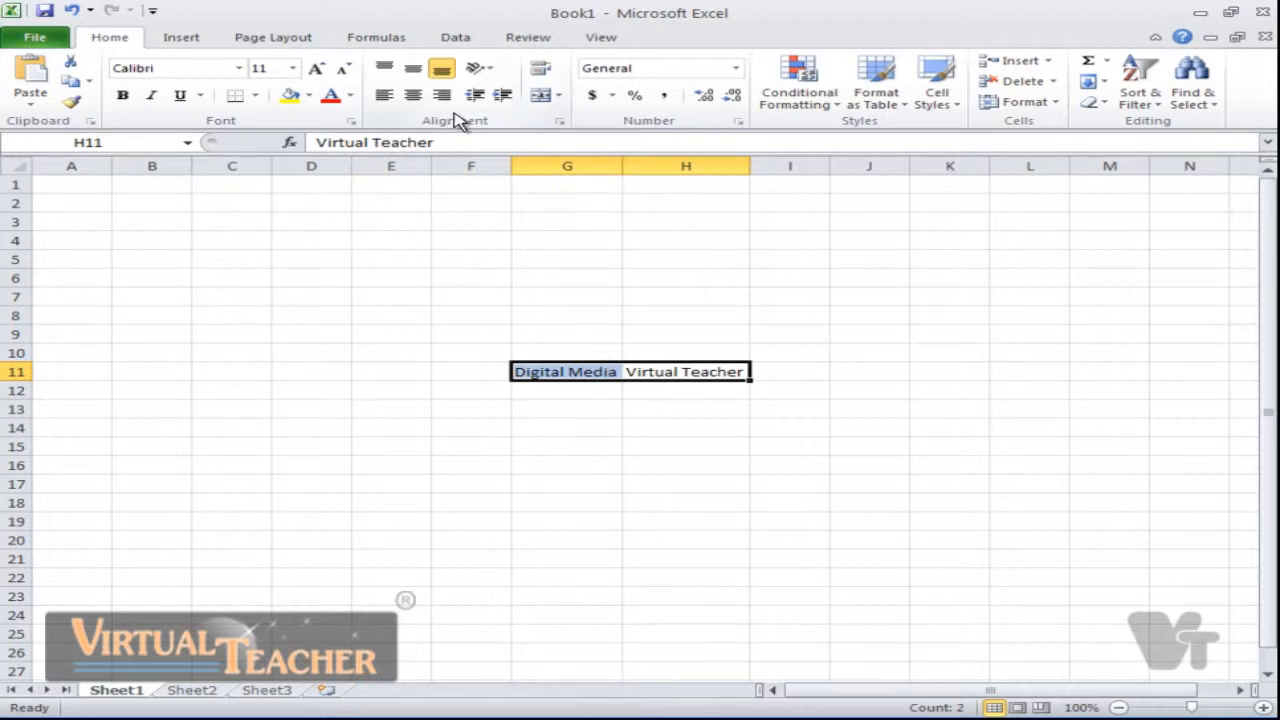
left_click(559, 95)
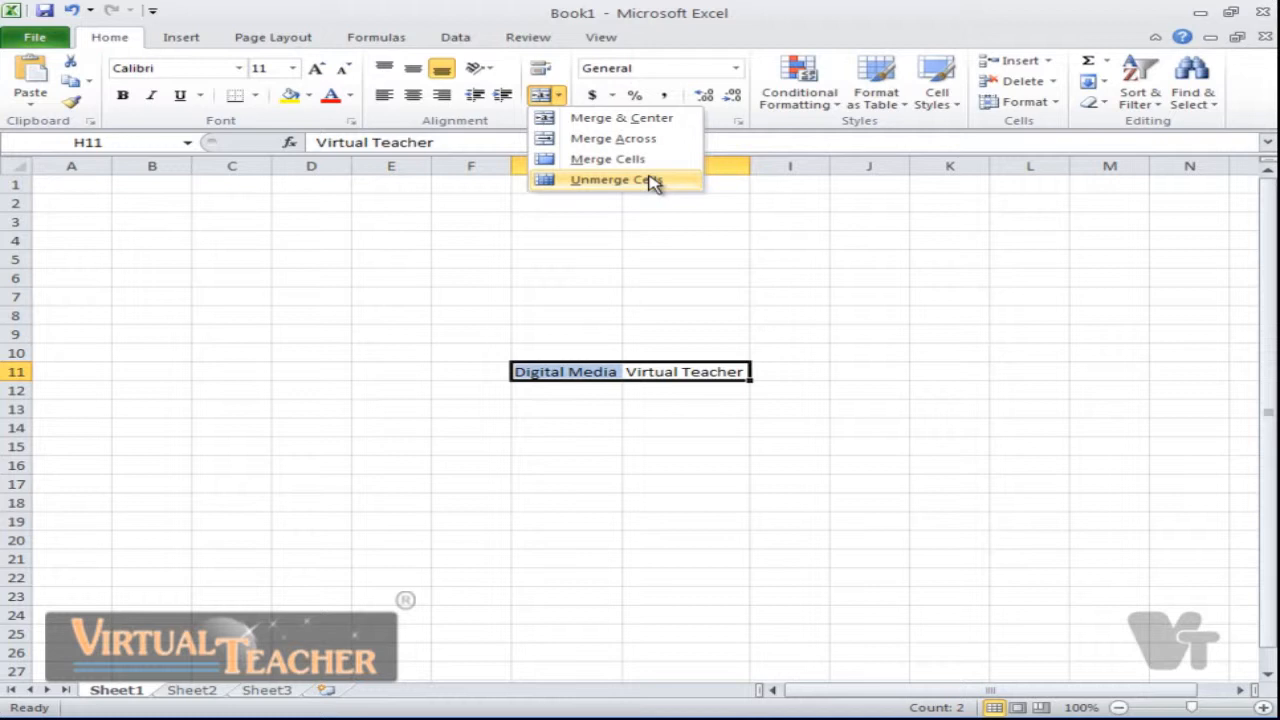
left_click(645, 120)
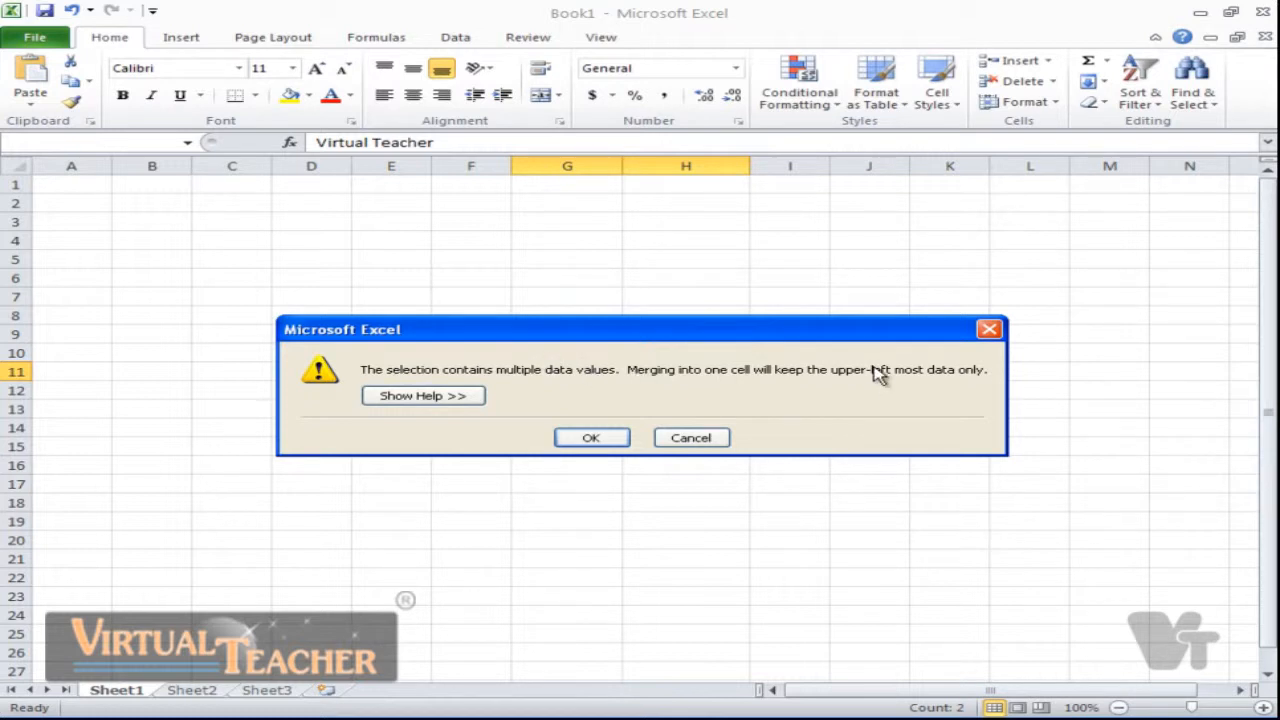
left_click_drag(660, 332, 653, 125)
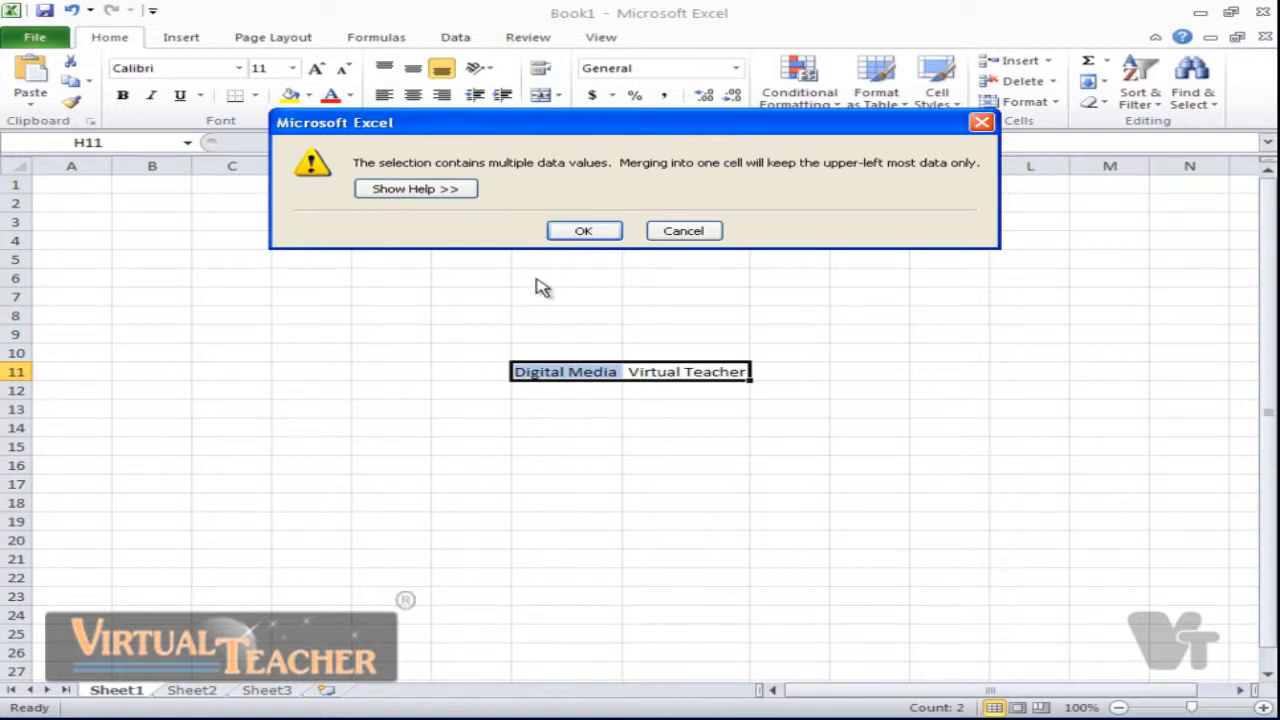
left_click(576, 238)
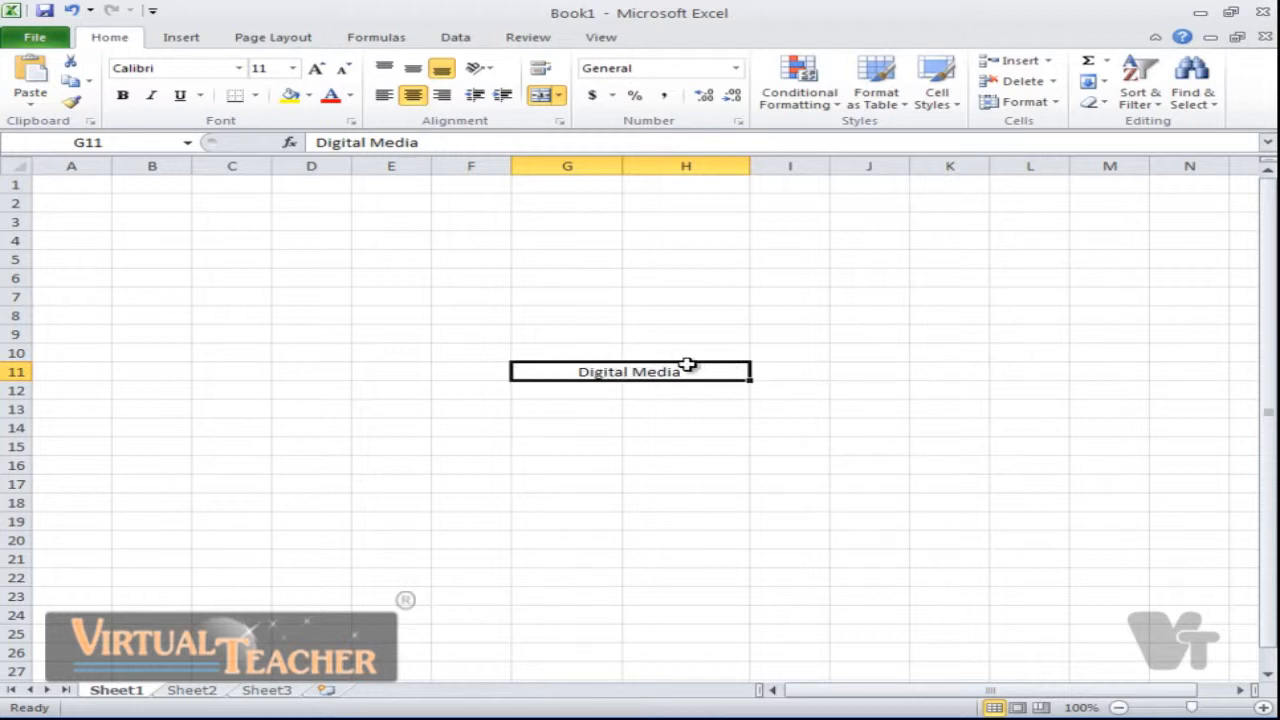
key("ctrl+z")
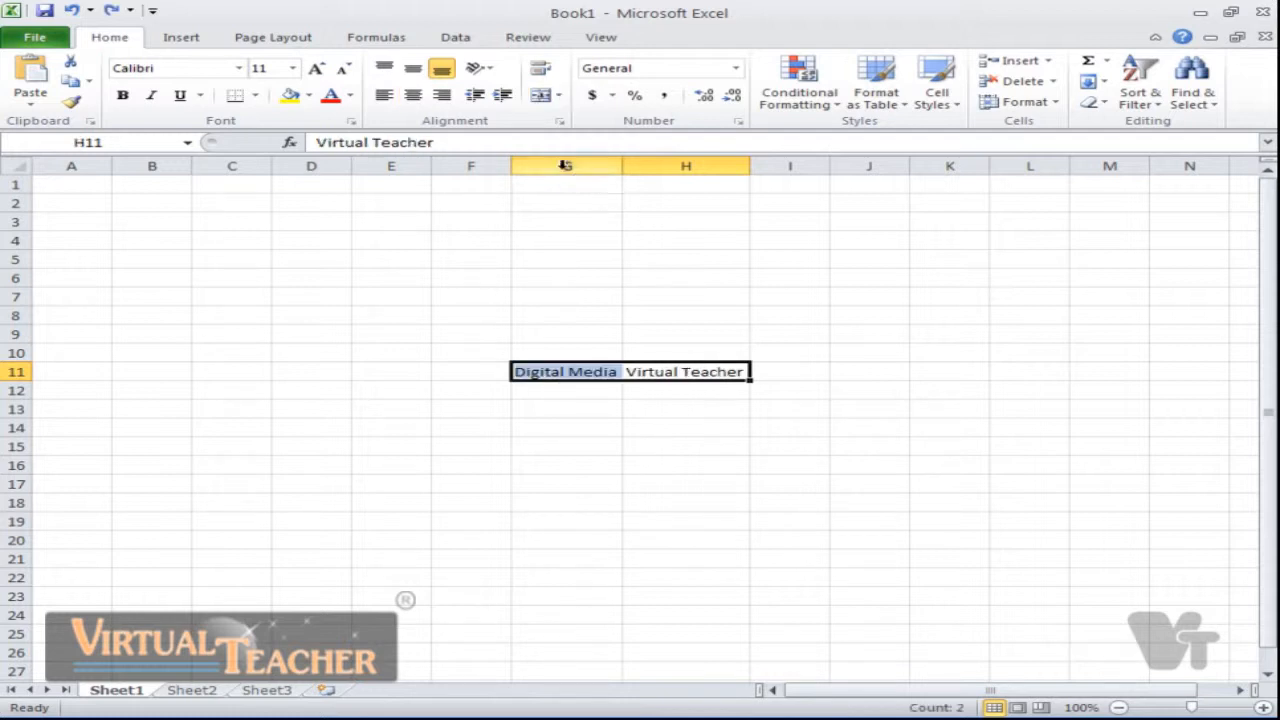
Apply Merge Across to G11:H11, check the merged cell by selecting it, and undo the merge.
left_click(561, 96)
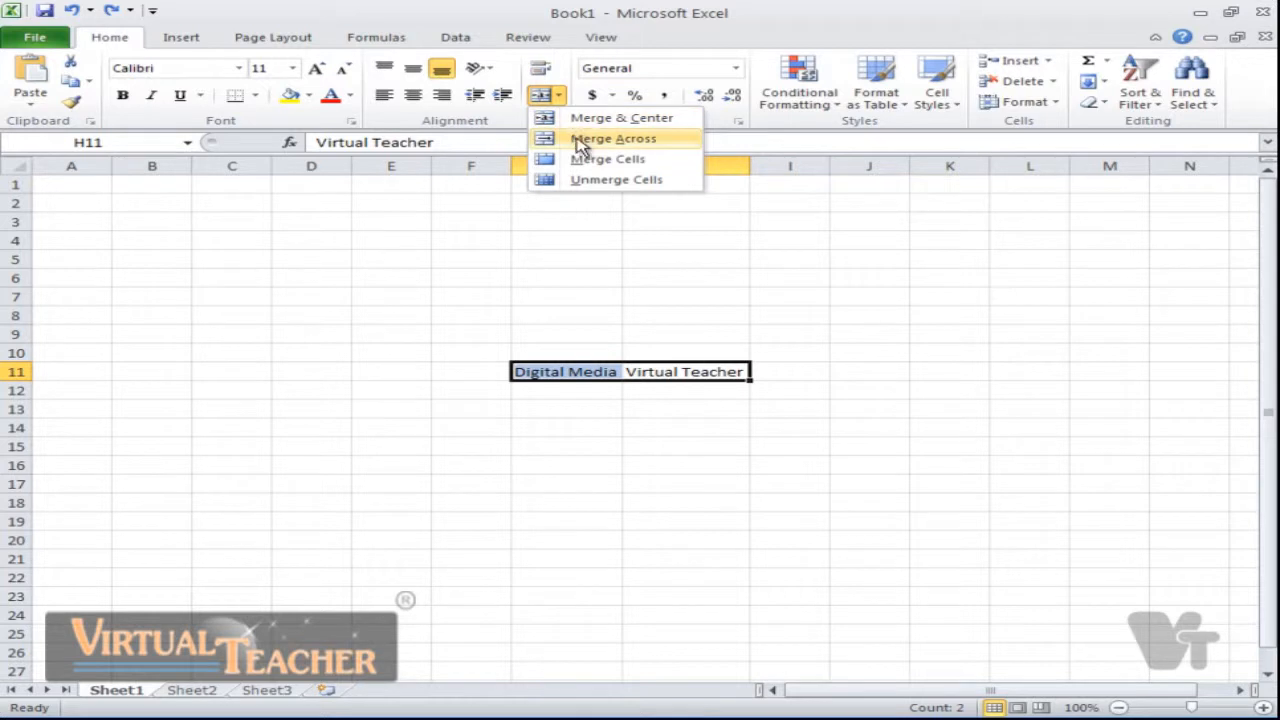
left_click(580, 140)
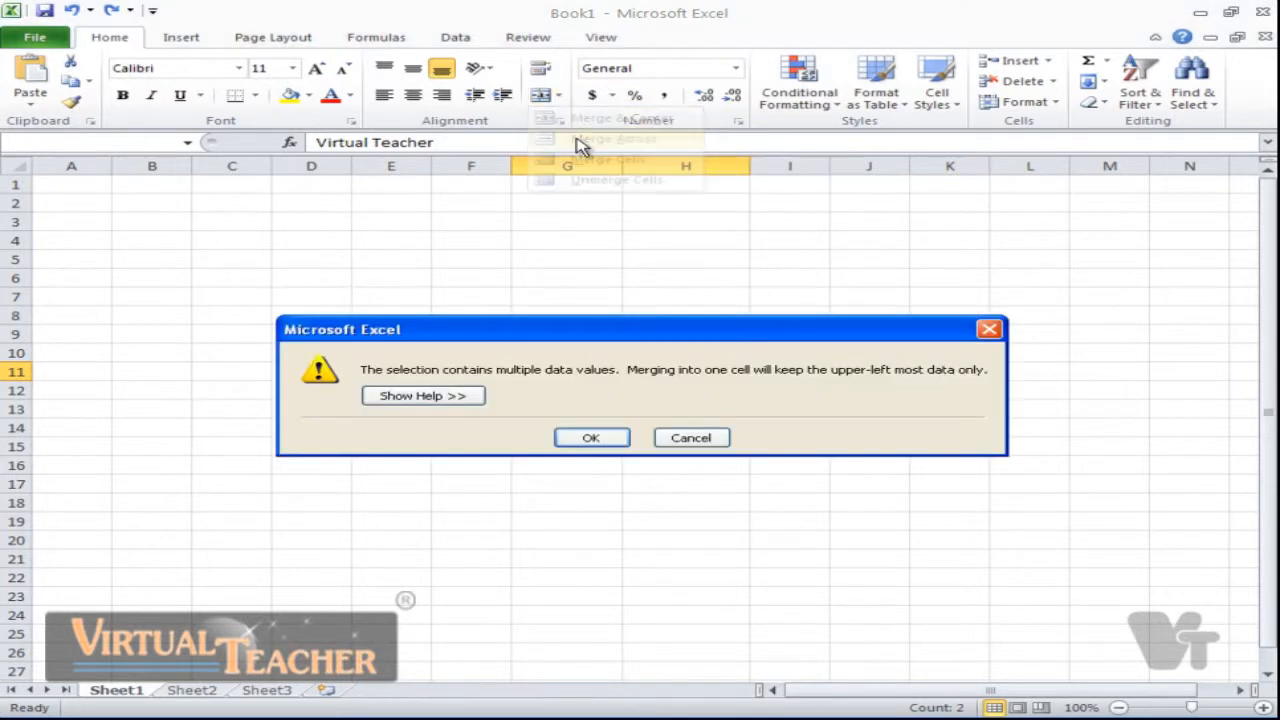
left_click(592, 438)
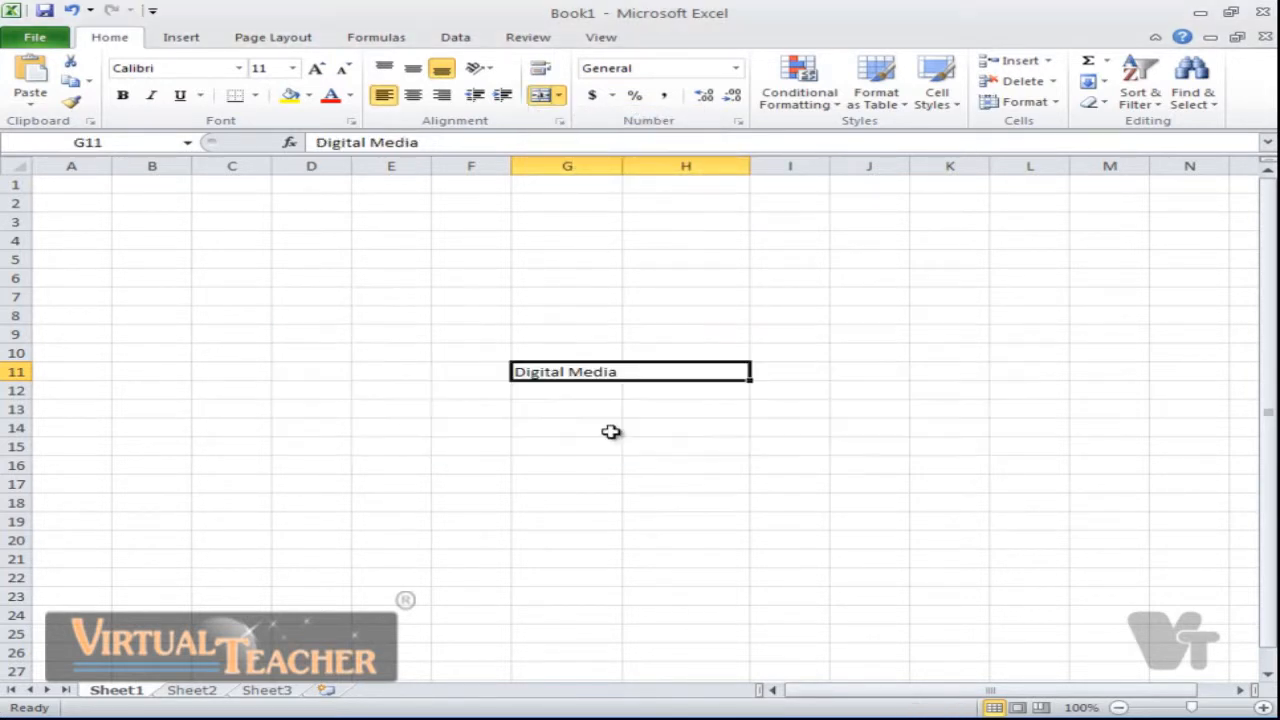
left_click(571, 398)
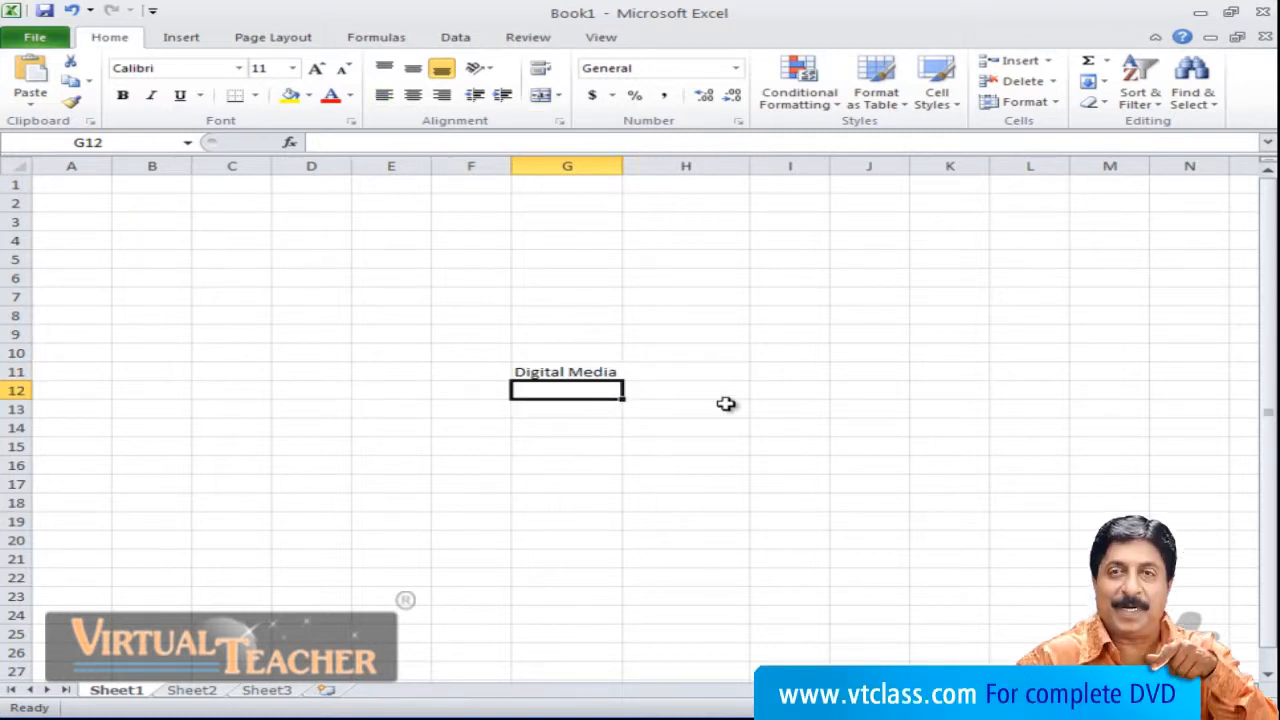
left_click(679, 375)
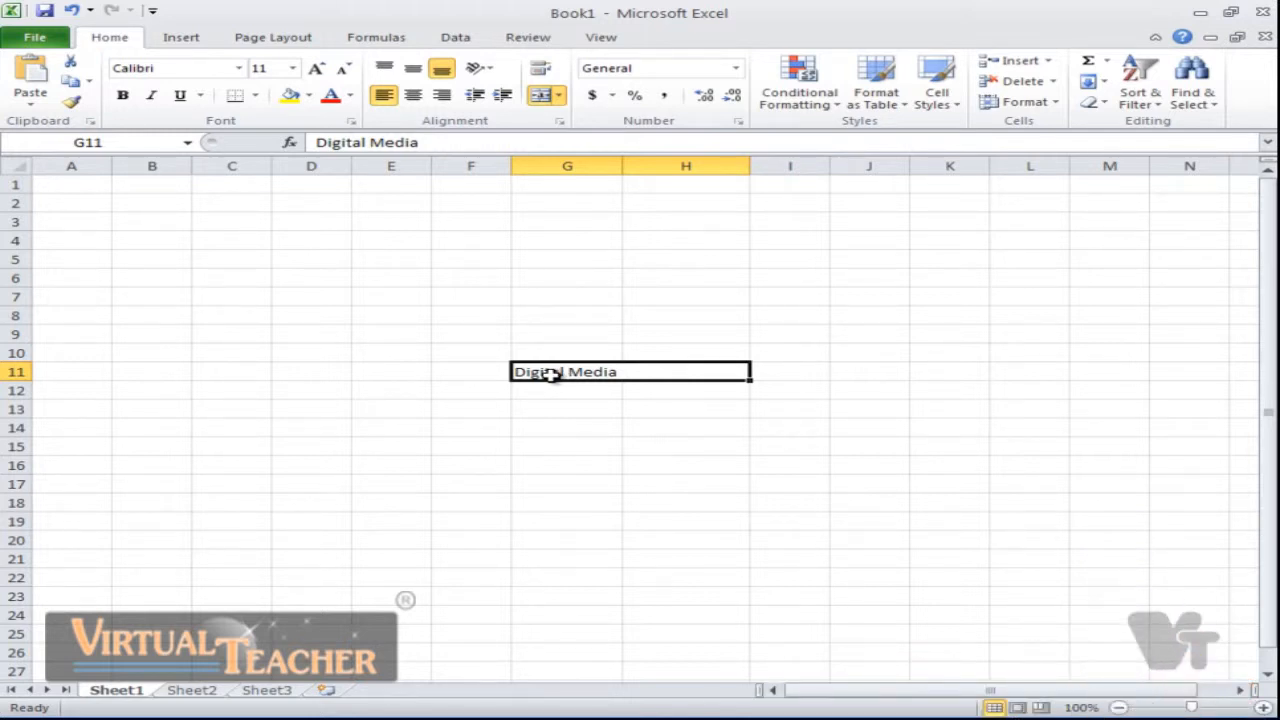
key("ctrl+z")
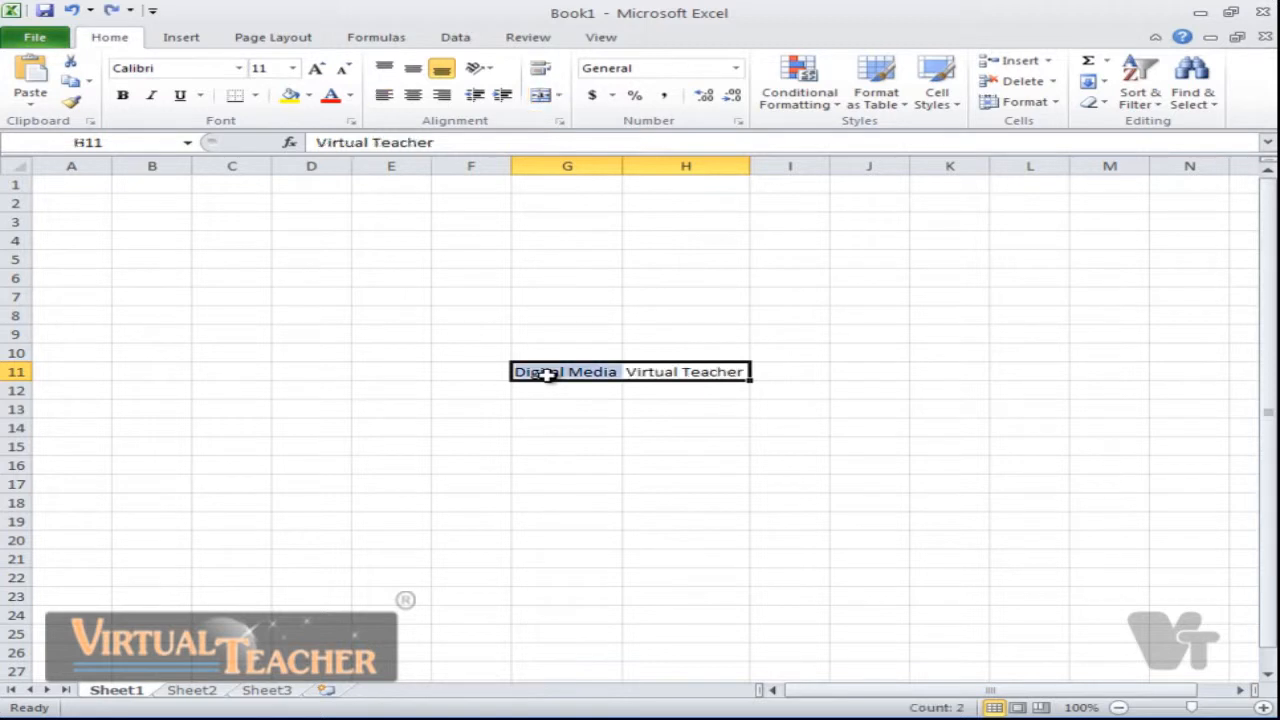
Apply Merge Cells to G11:H11, accepting the loss of the H11 data, and undo the merge.
left_click(558, 95)
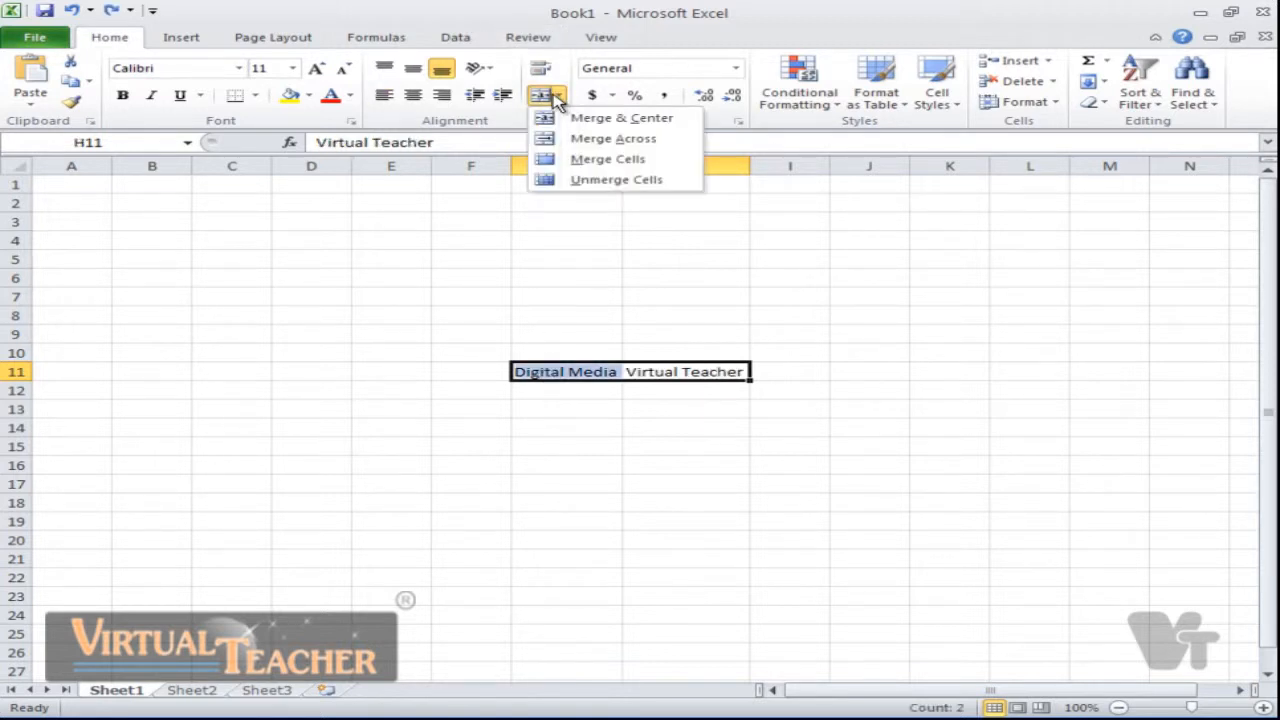
left_click(605, 160)
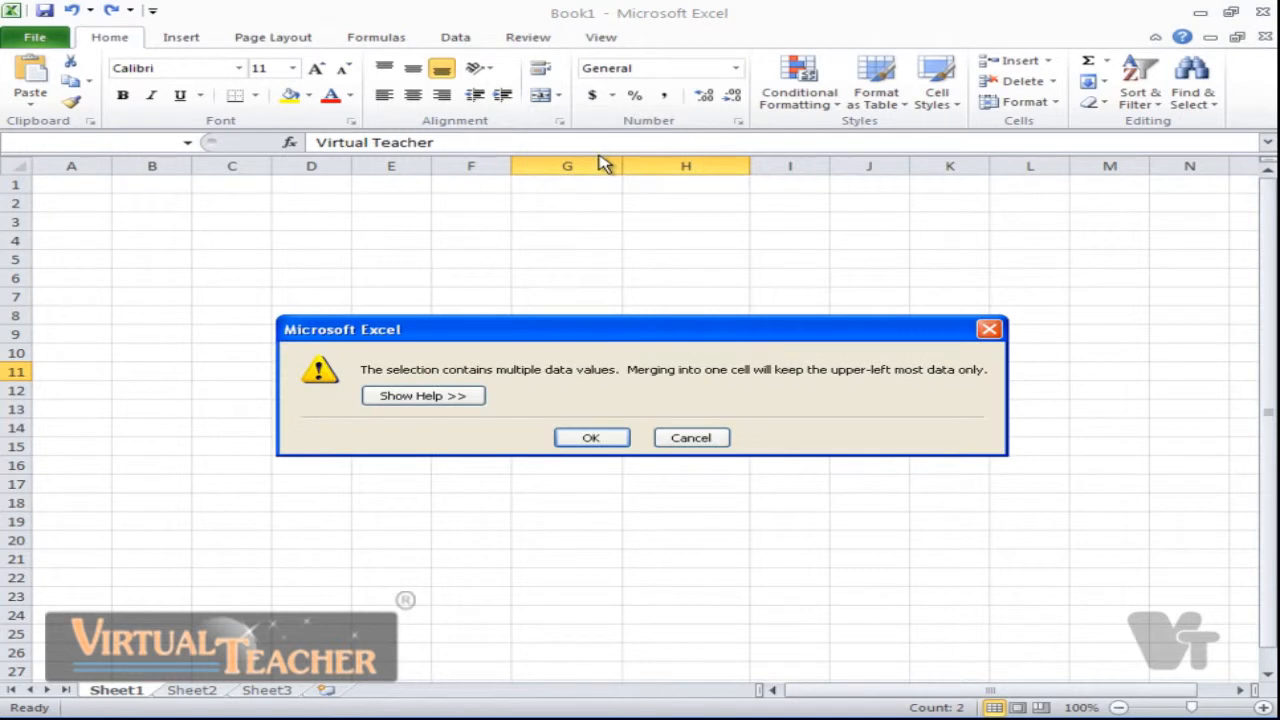
left_click(605, 438)
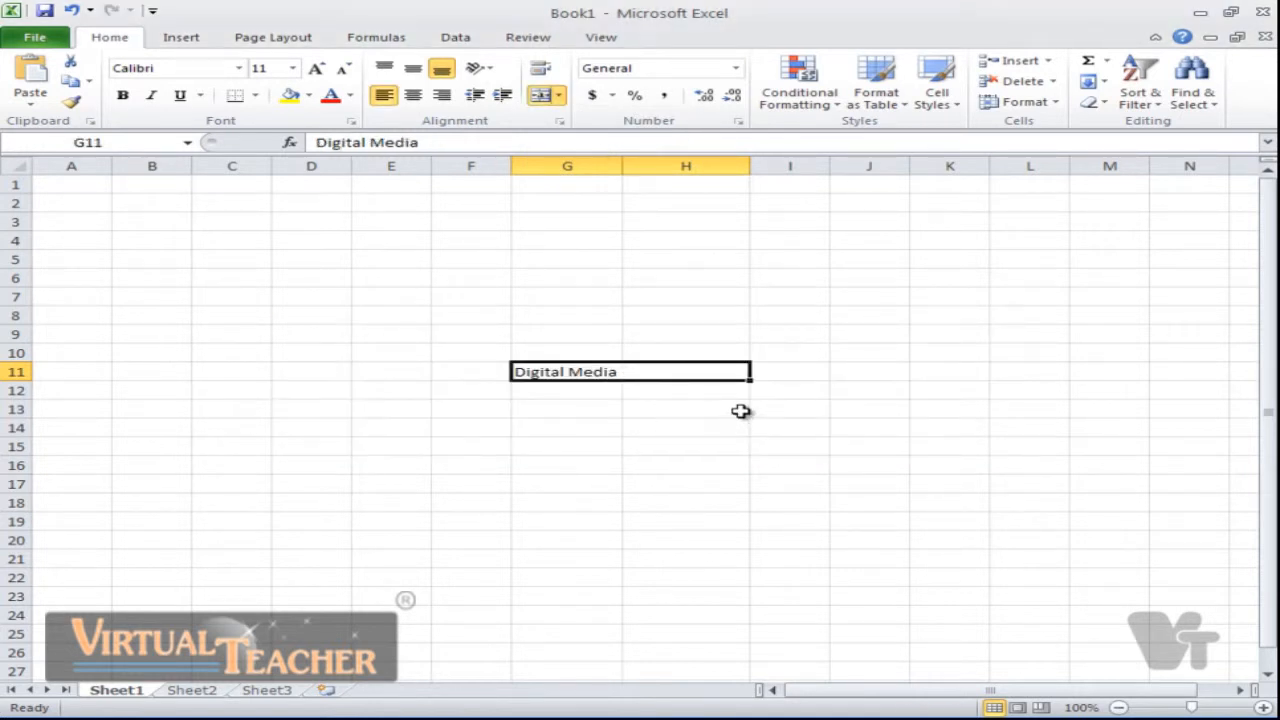
key("ctrl+z")
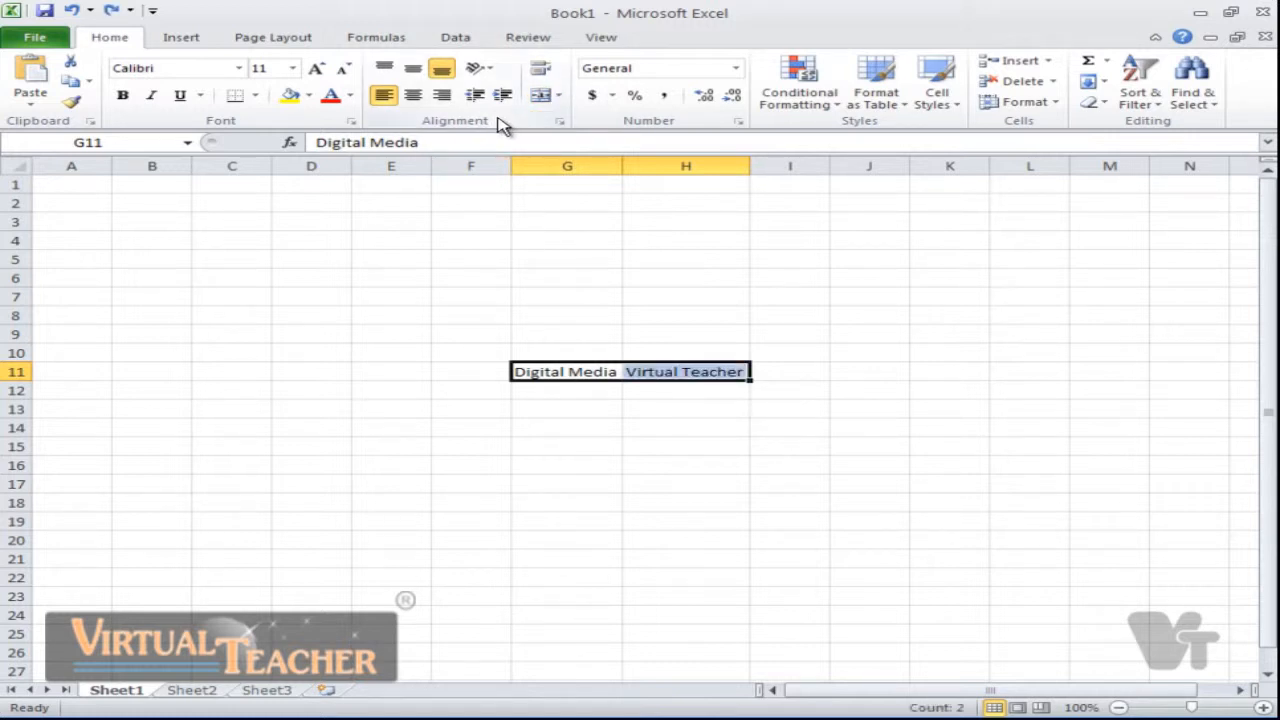
Merge the empty range B8:E17 into one cell with Merge Cells, and select the merged cell.
left_click_drag(130, 322, 403, 486)
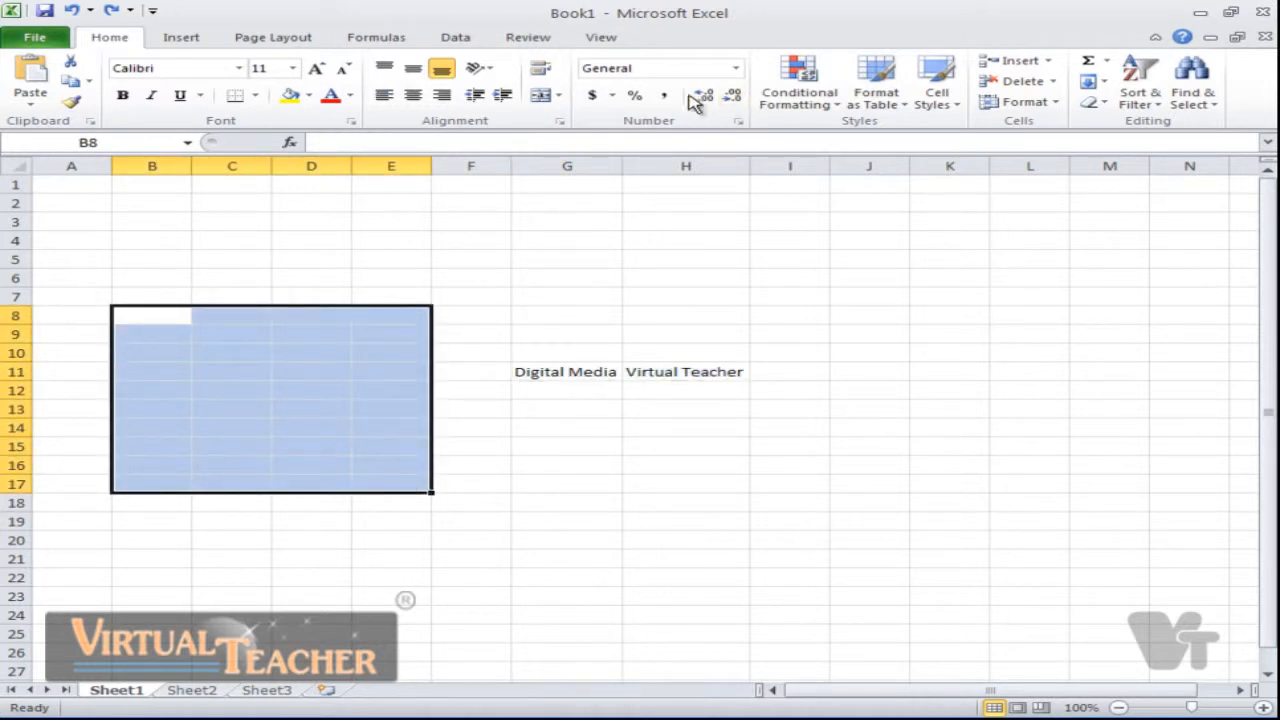
left_click(557, 95)
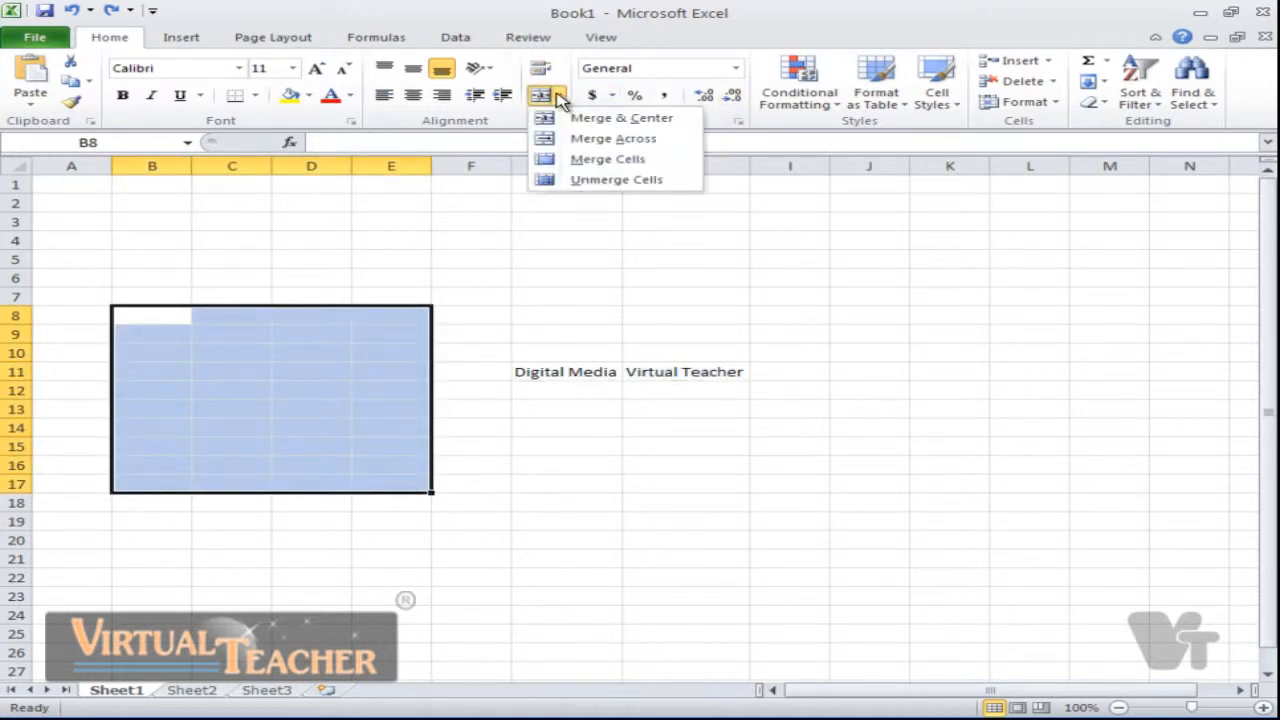
left_click(628, 158)
left_click(549, 444)
left_click(329, 468)
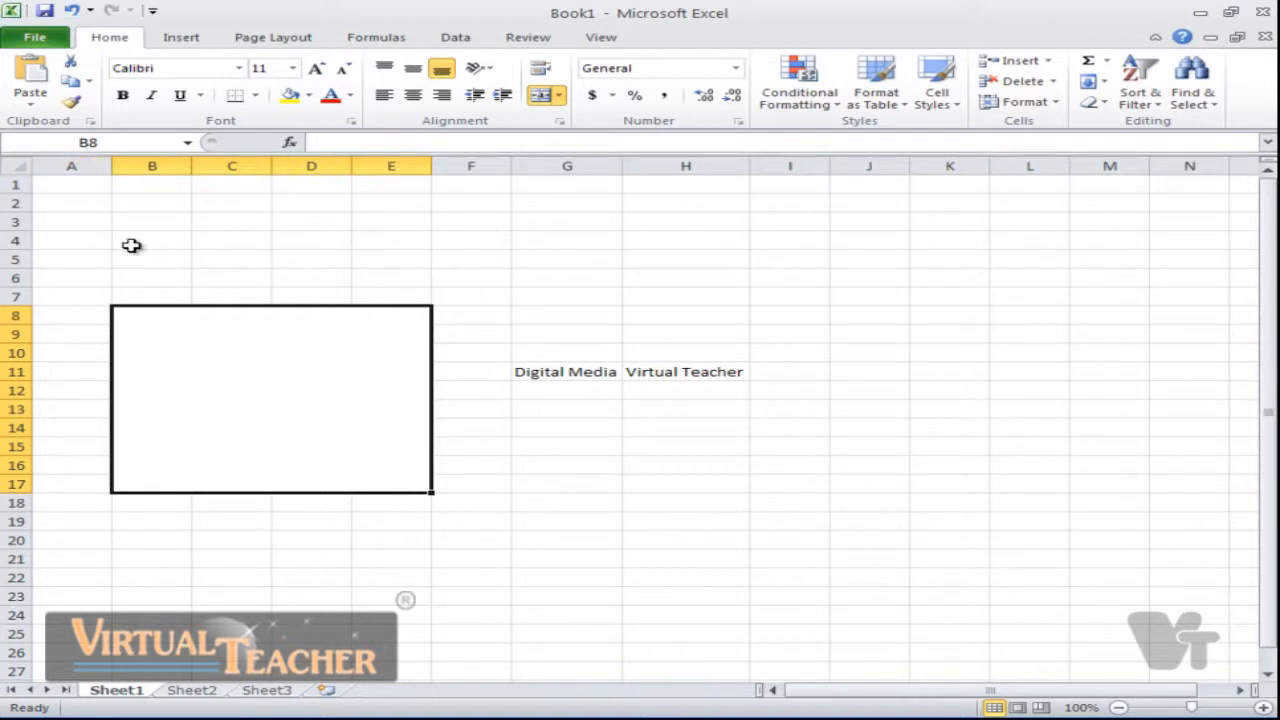
Unmerge the large merged cell B8:E17 back into individual cells.
left_click(591, 481)
left_click(297, 323)
left_click(561, 96)
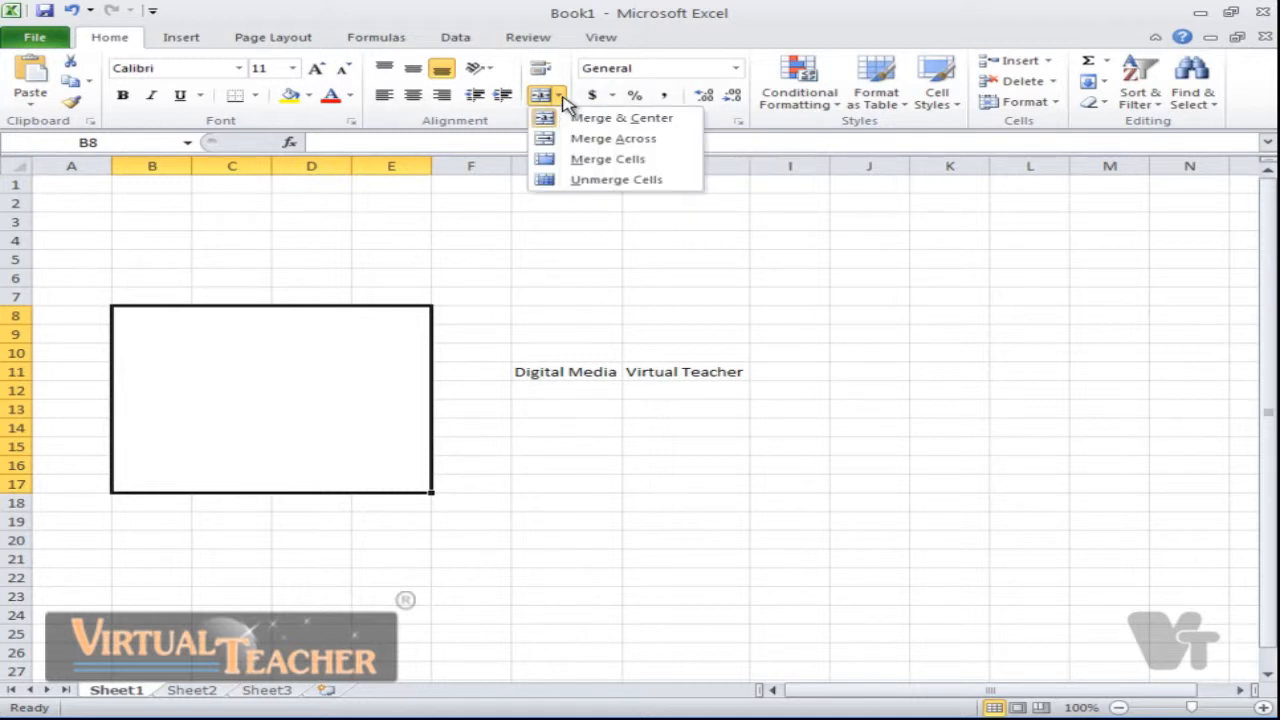
left_click(605, 182)
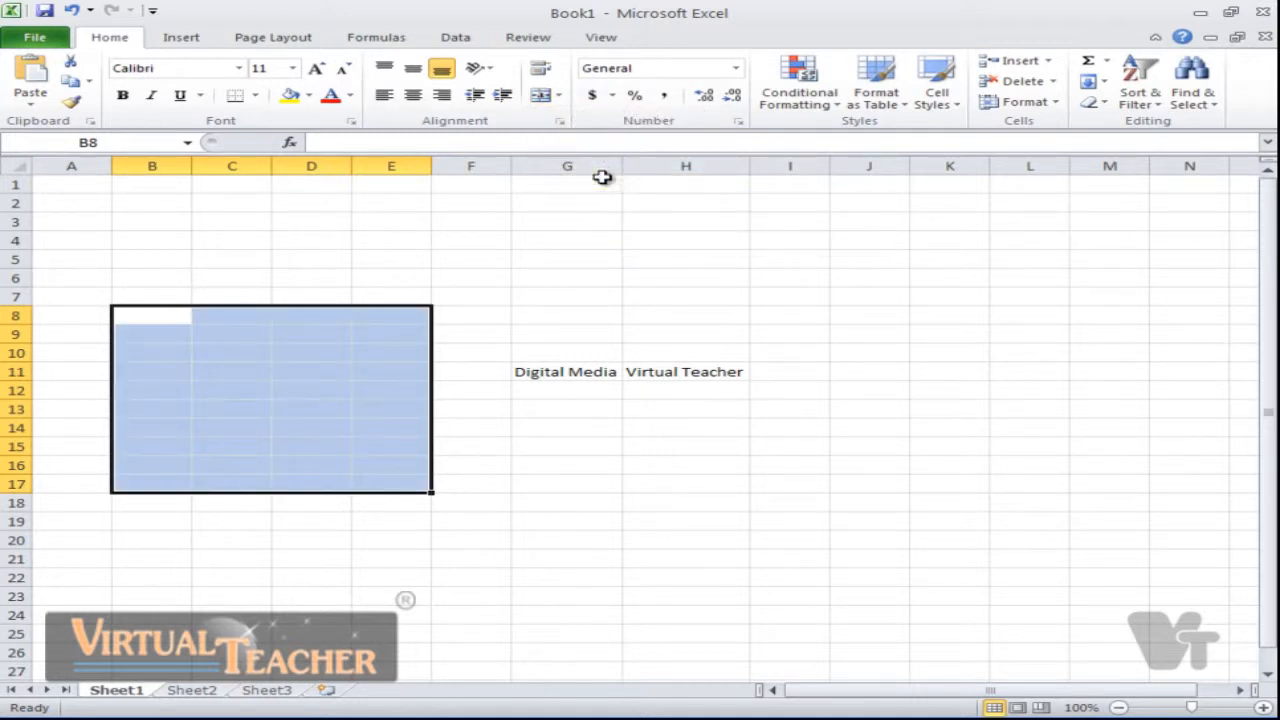
Open Format Cells for the range C7:H8, review its Number, Alignment, Font, Border, Fill and Protection settings, and close it without changes.
left_click_drag(231, 297, 686, 315)
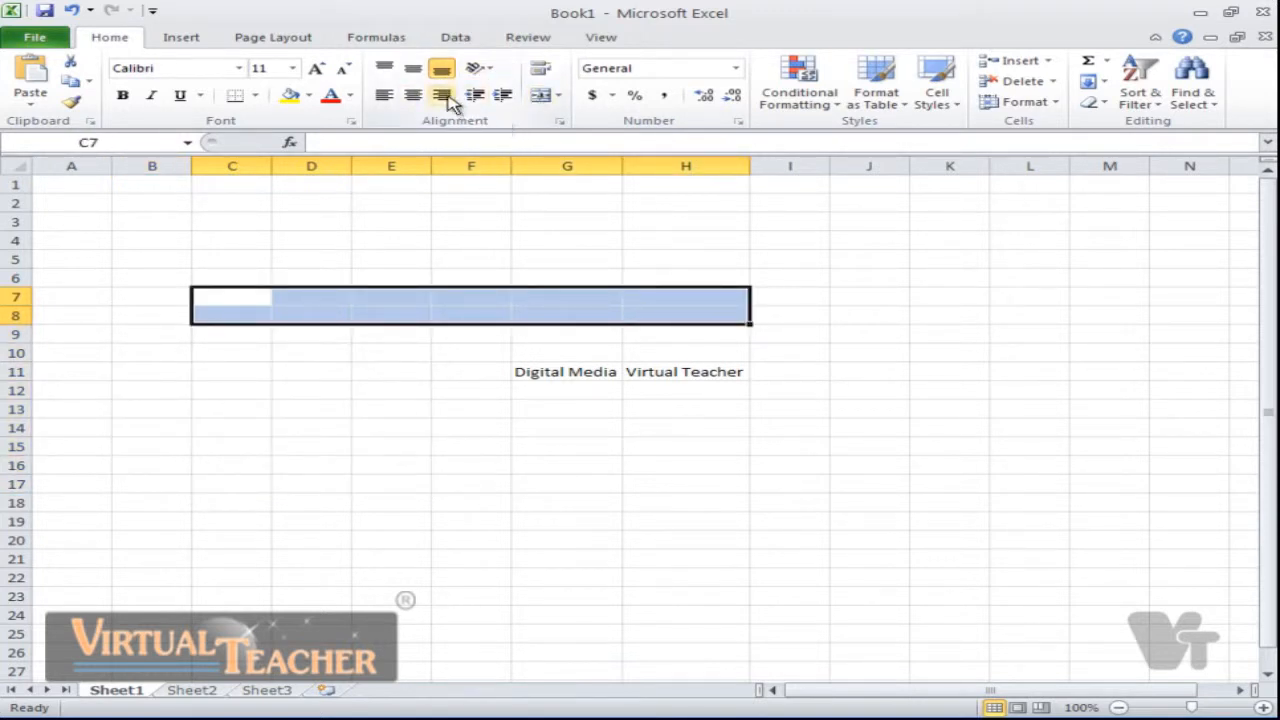
left_click(562, 123)
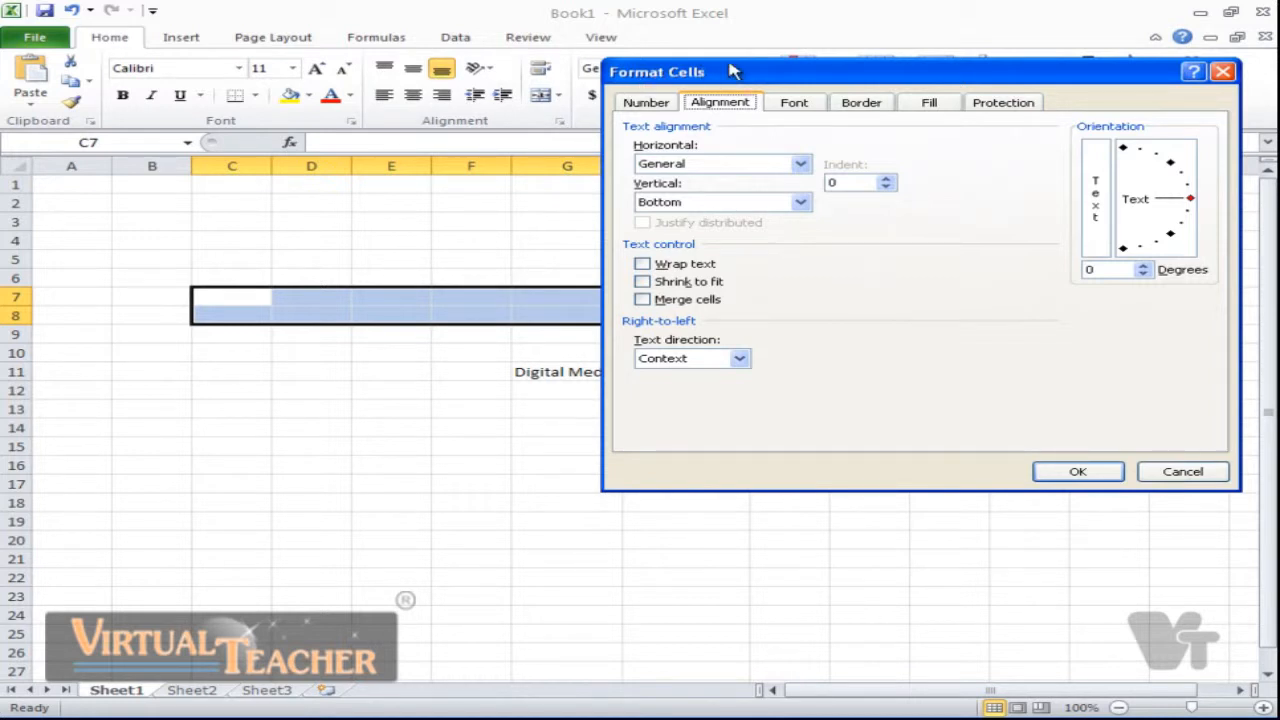
left_click_drag(733, 71, 672, 85)
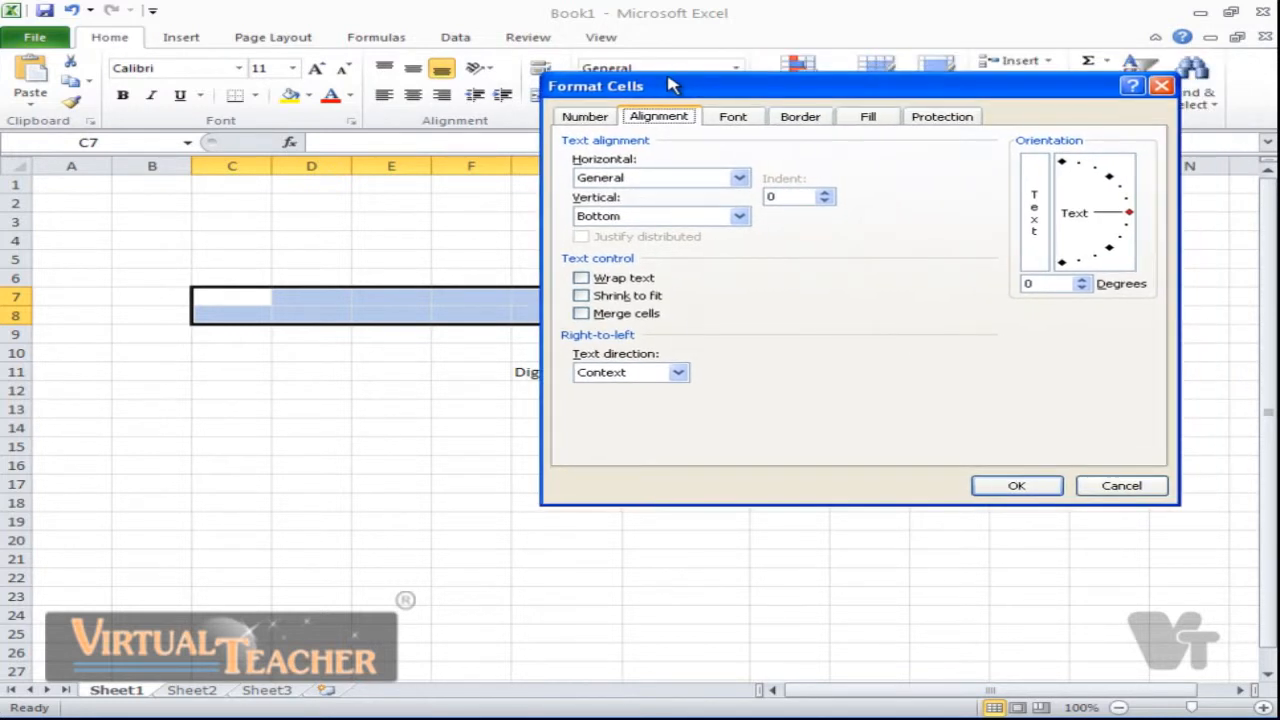
left_click(598, 119)
left_click(664, 118)
left_click(736, 118)
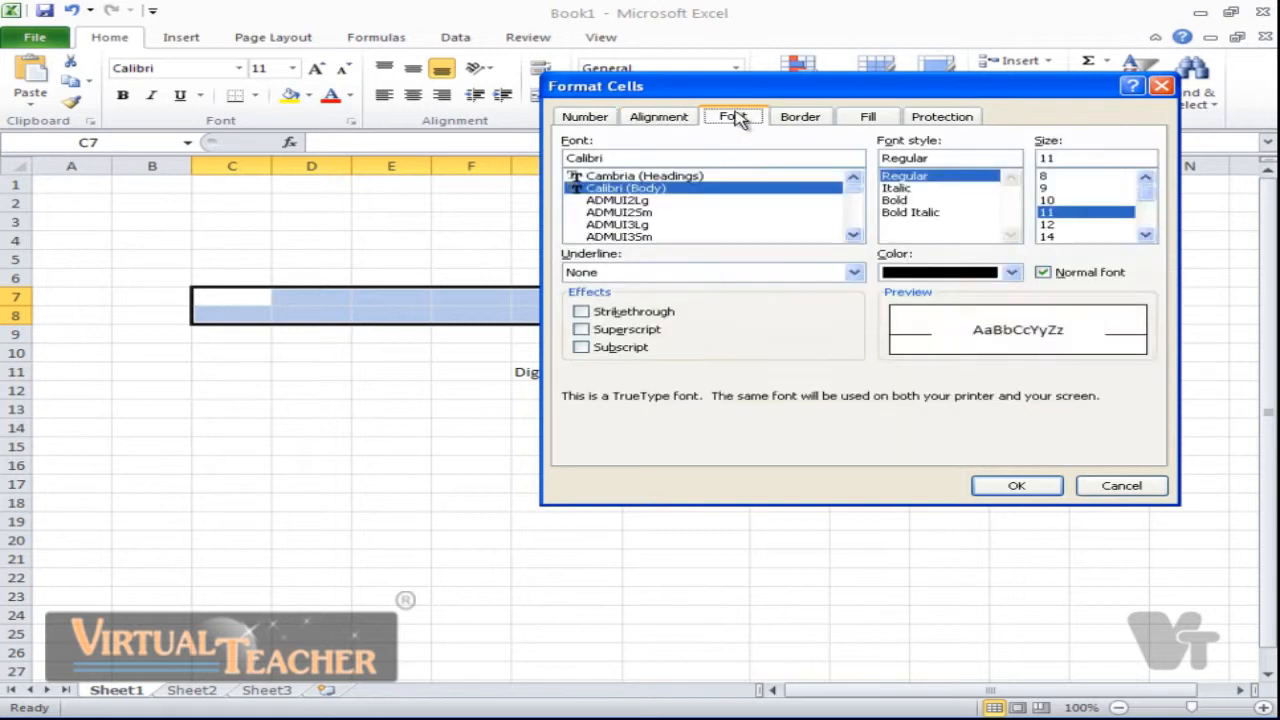
left_click(798, 117)
left_click(878, 117)
left_click(955, 117)
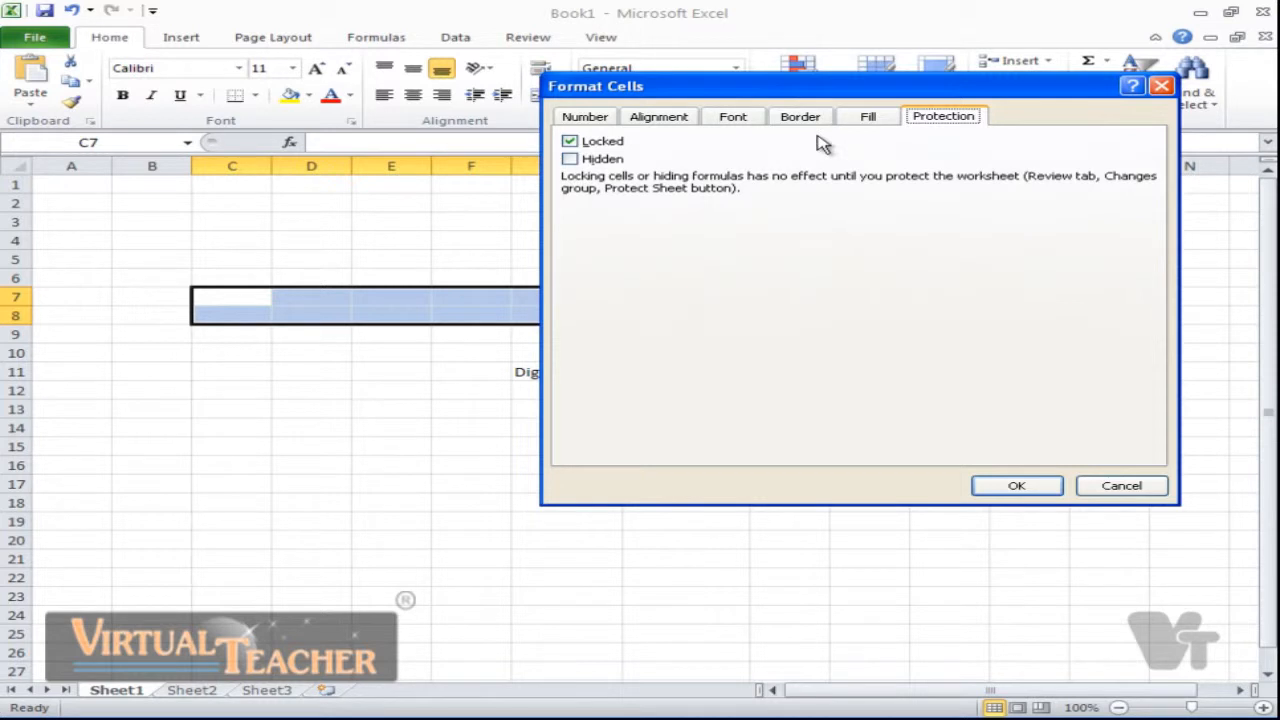
left_click(1139, 486)
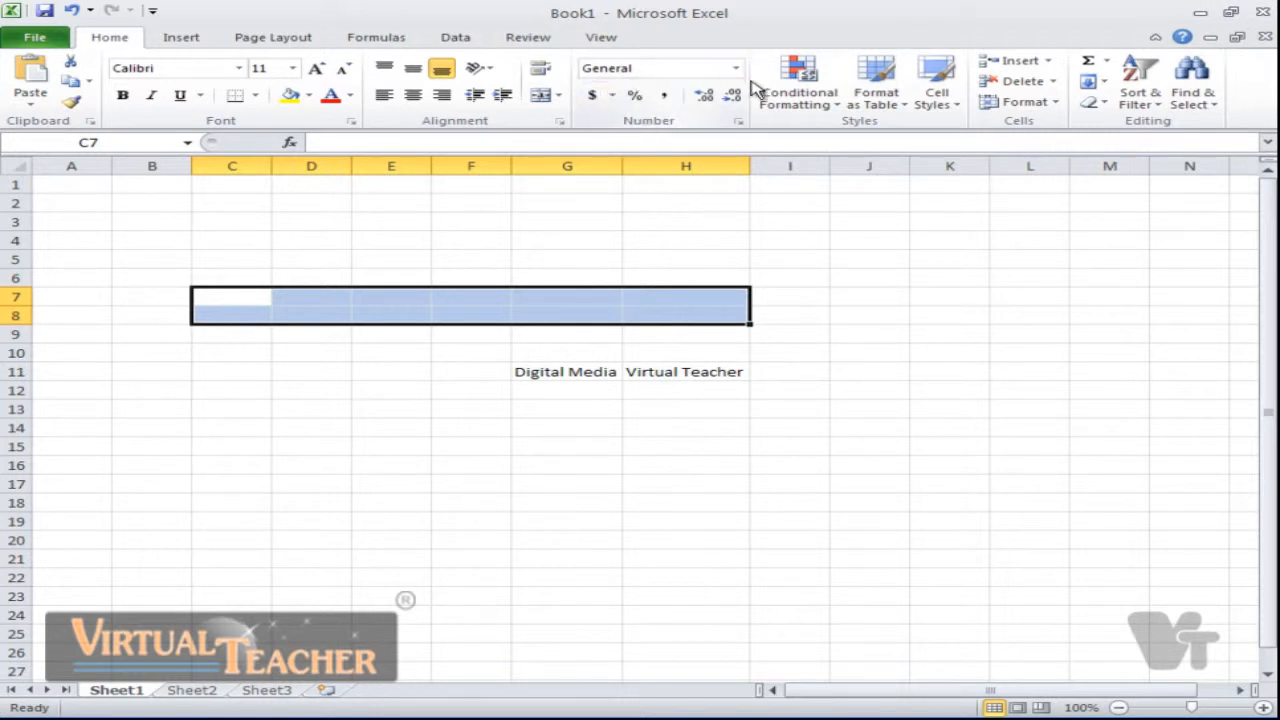
Clear the contents of the range C7:I13, including the text in G11 and H11.
left_click_drag(754, 408, 258, 300)
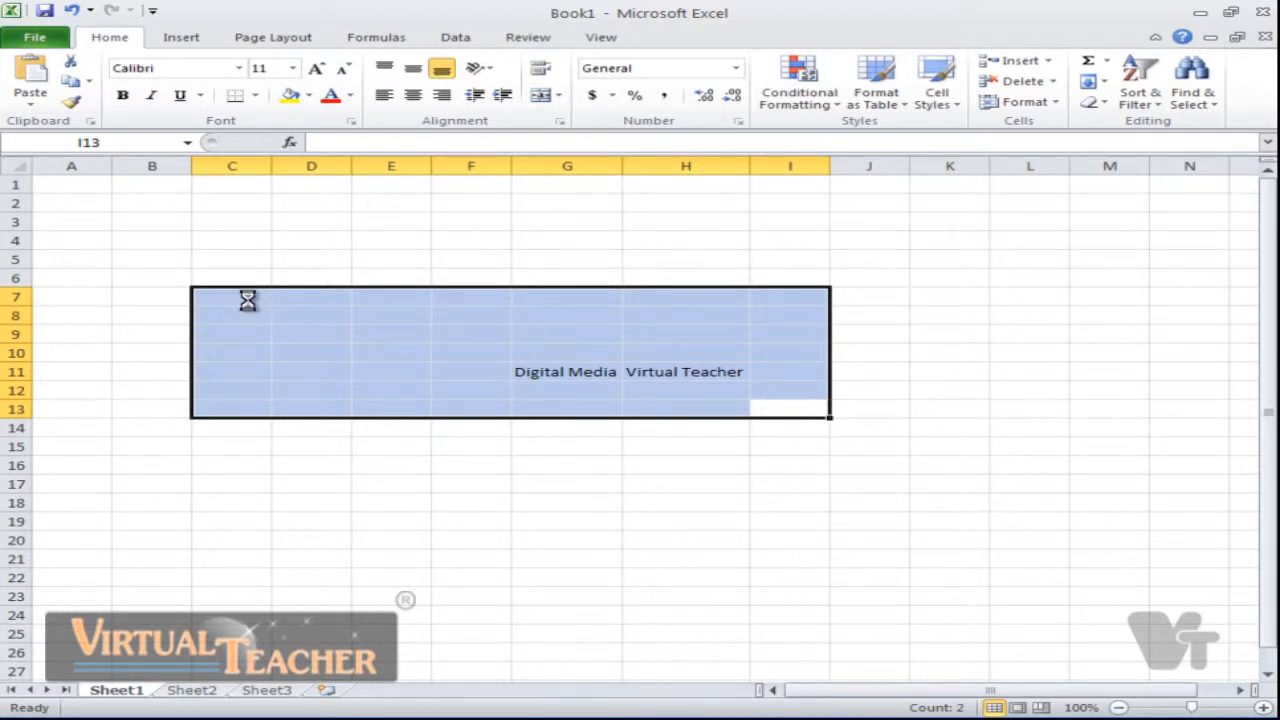
key("Delete")
left_click(385, 262)
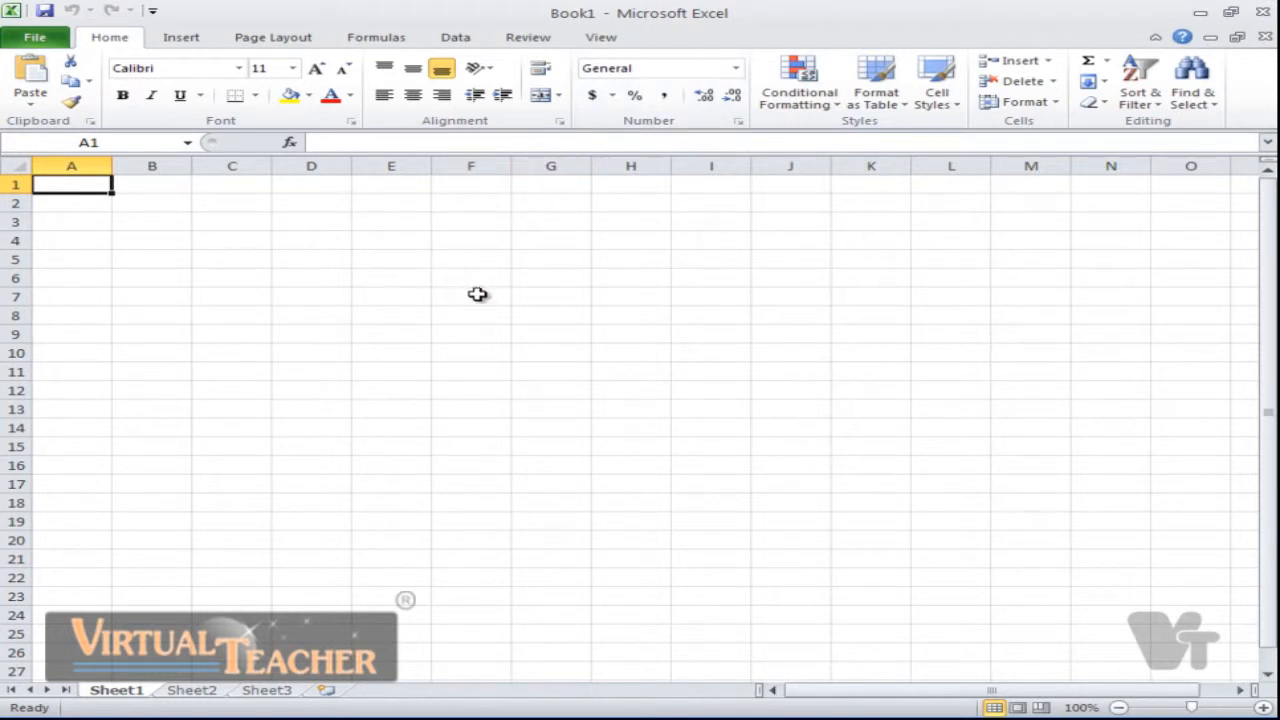
Enter 4542 in cell G12 and center it horizontally.
left_click(543, 386)
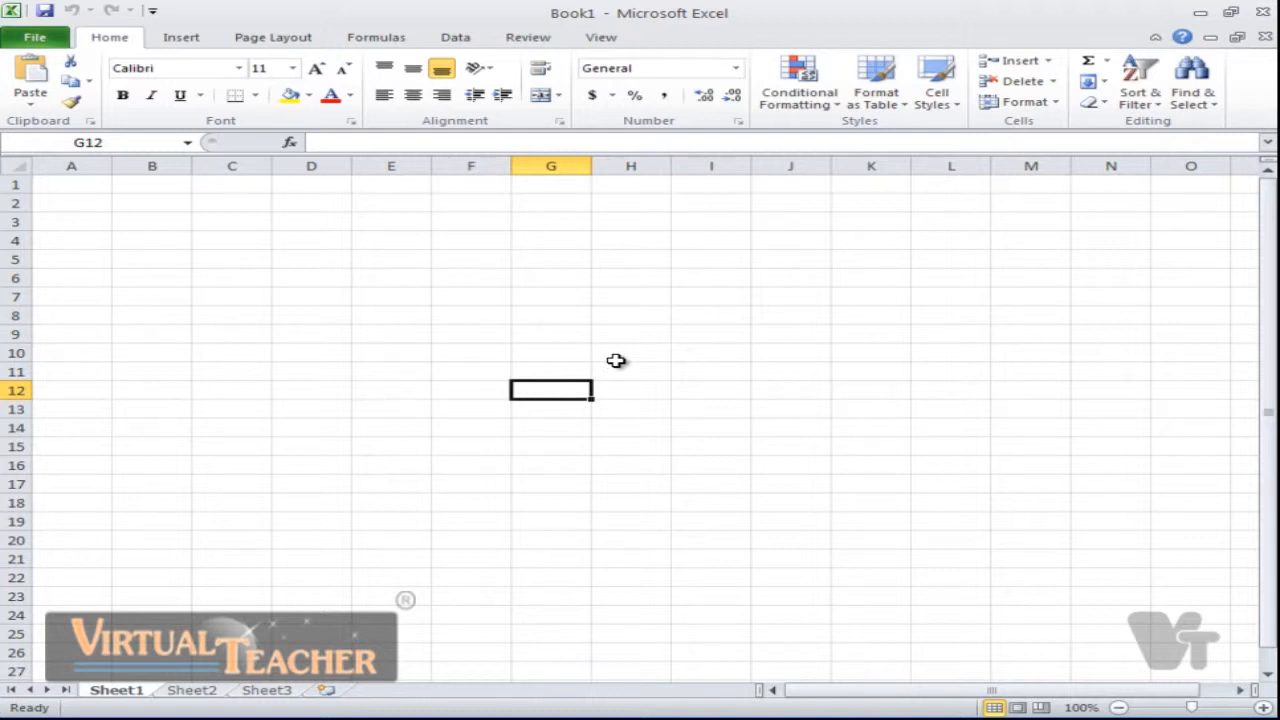
type("4542")
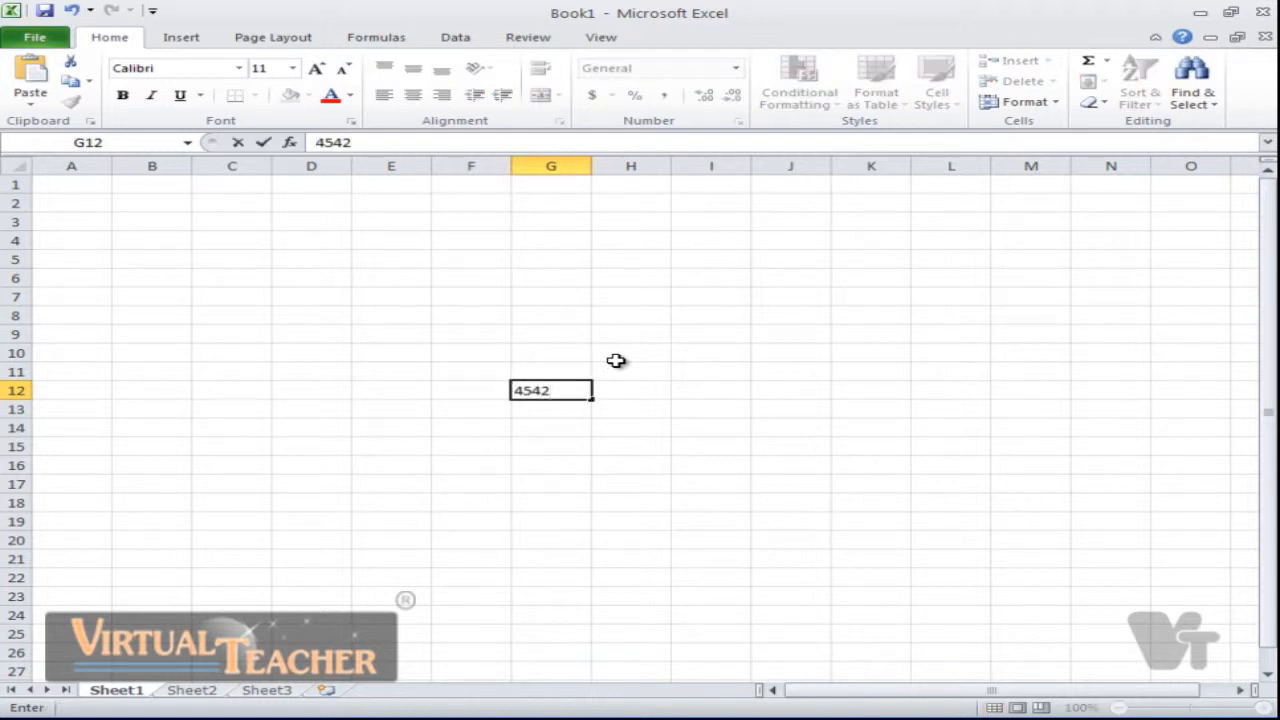
left_click(576, 452)
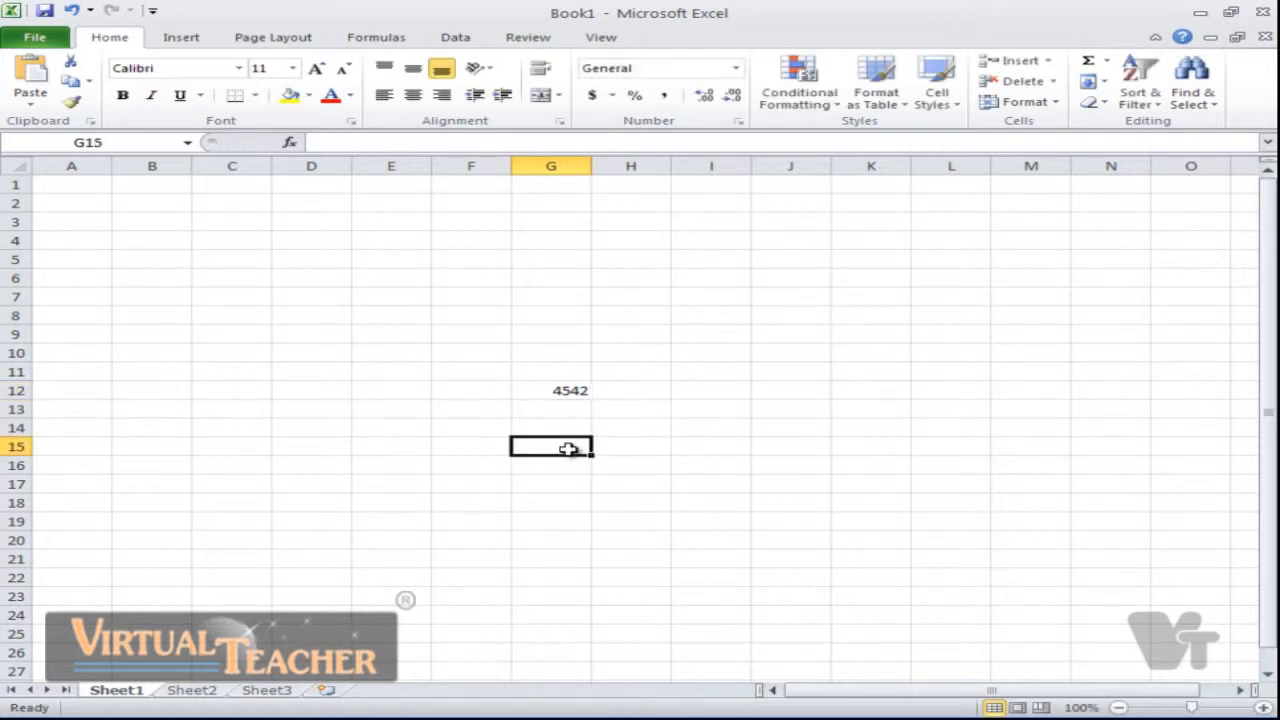
left_click(552, 391)
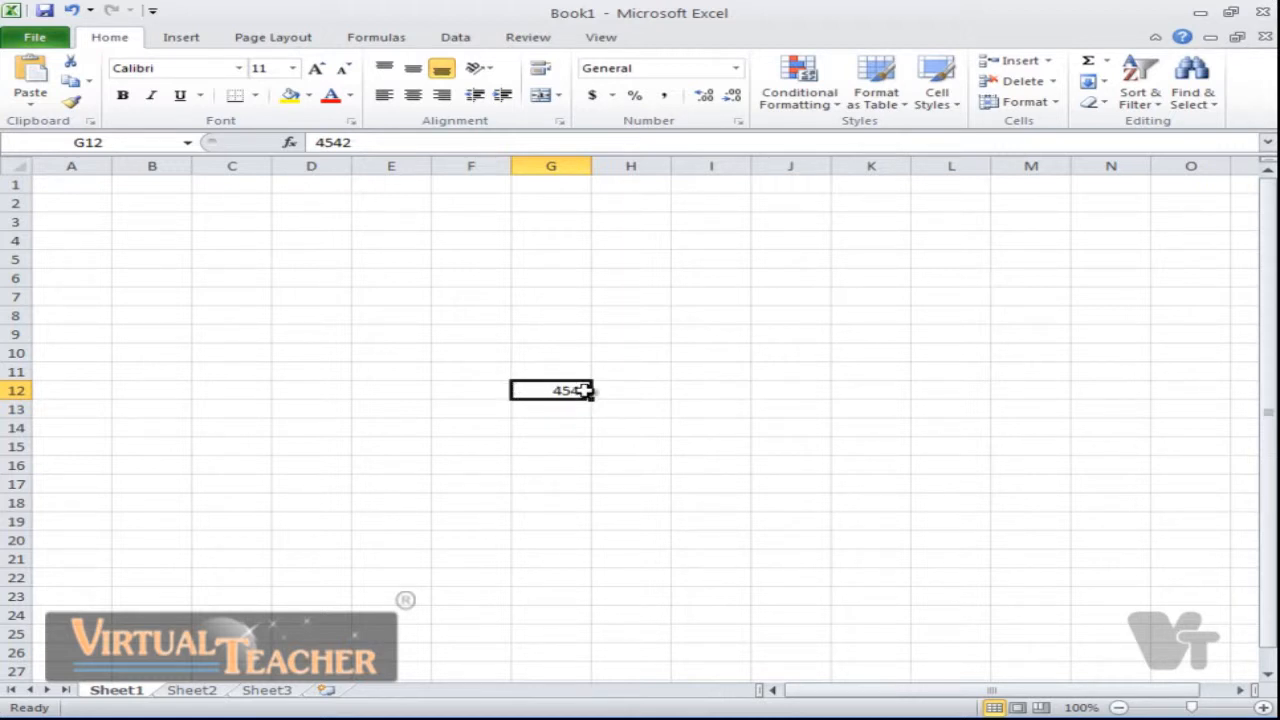
left_click(424, 112)
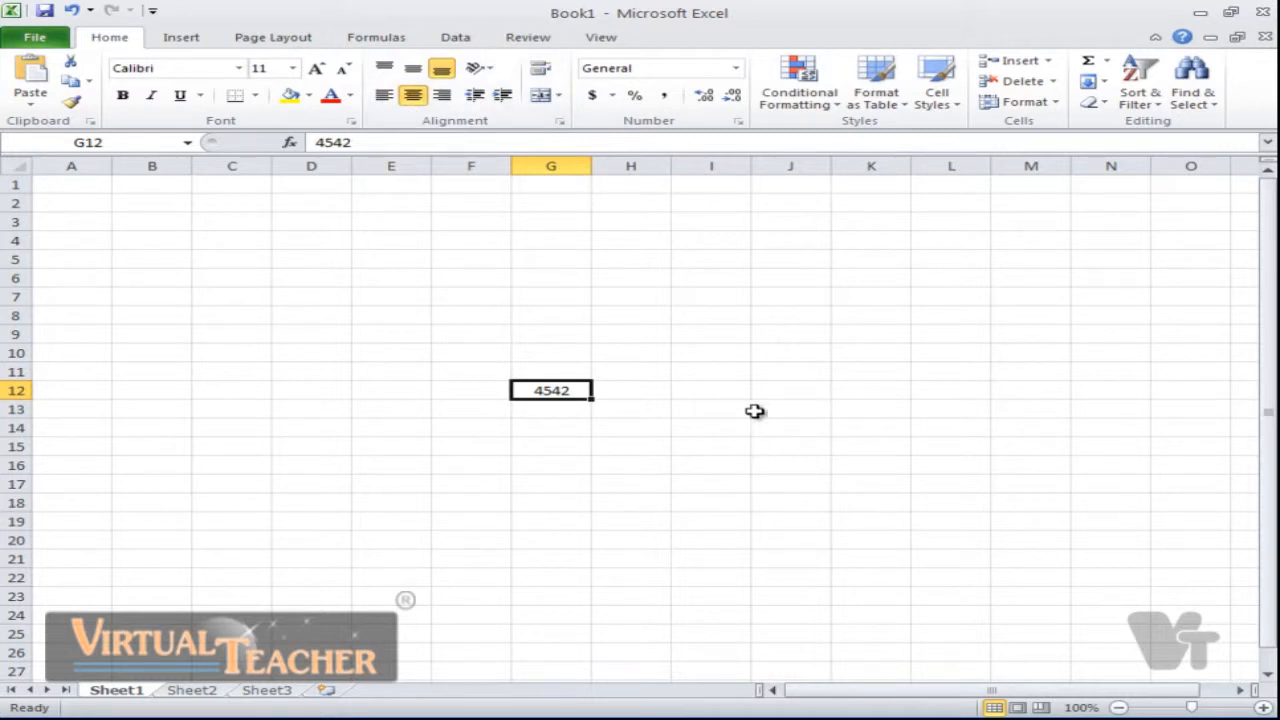
Apply the Number format to G12, followed by the Currency format.
left_click(735, 72)
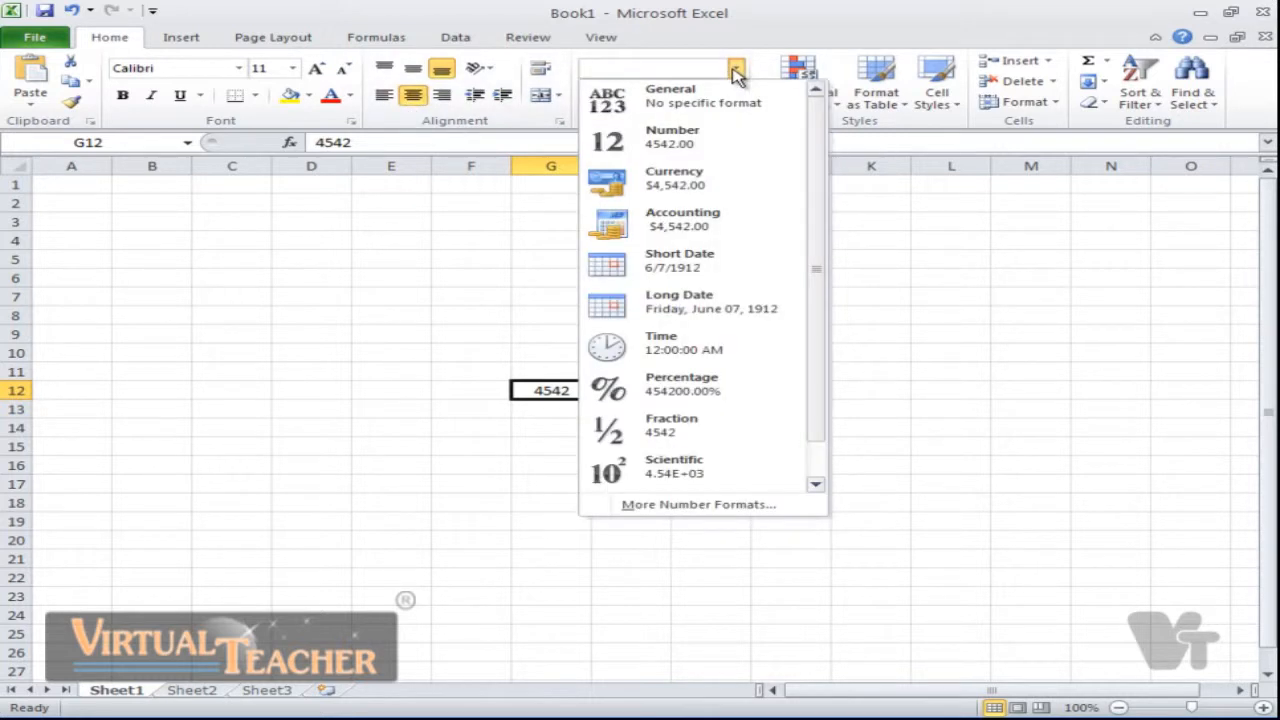
left_click(722, 139)
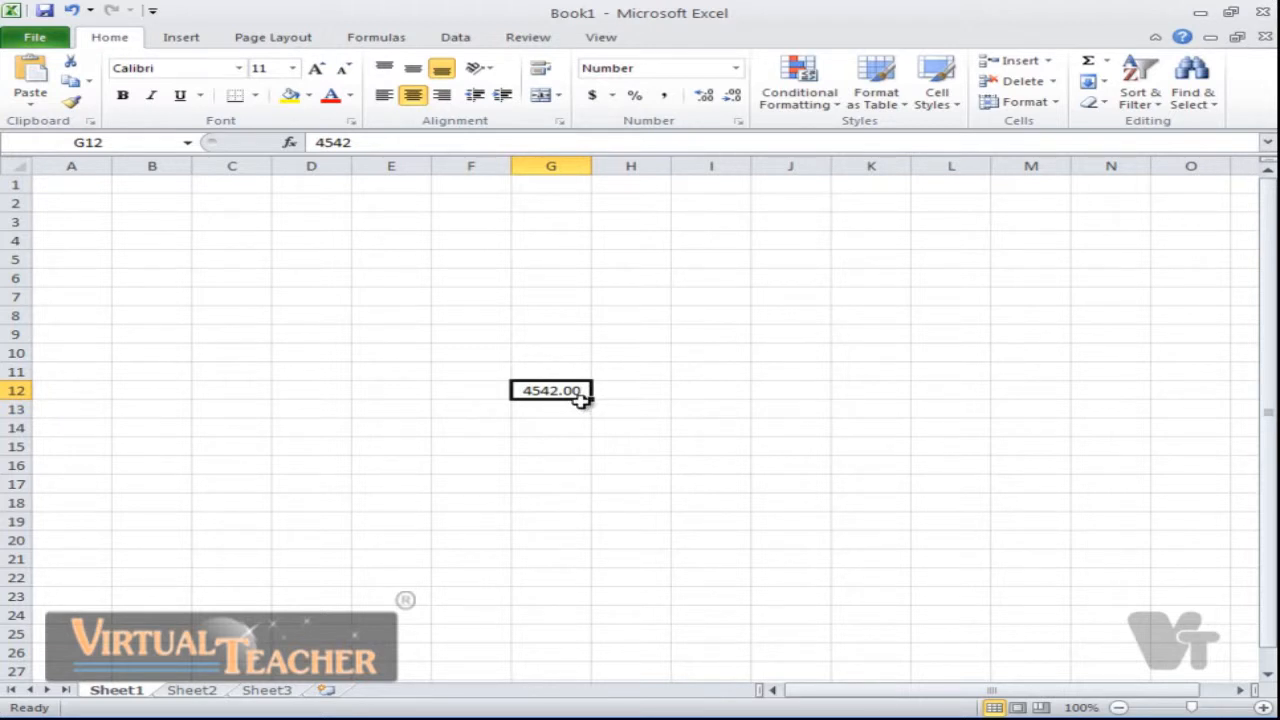
left_click(736, 68)
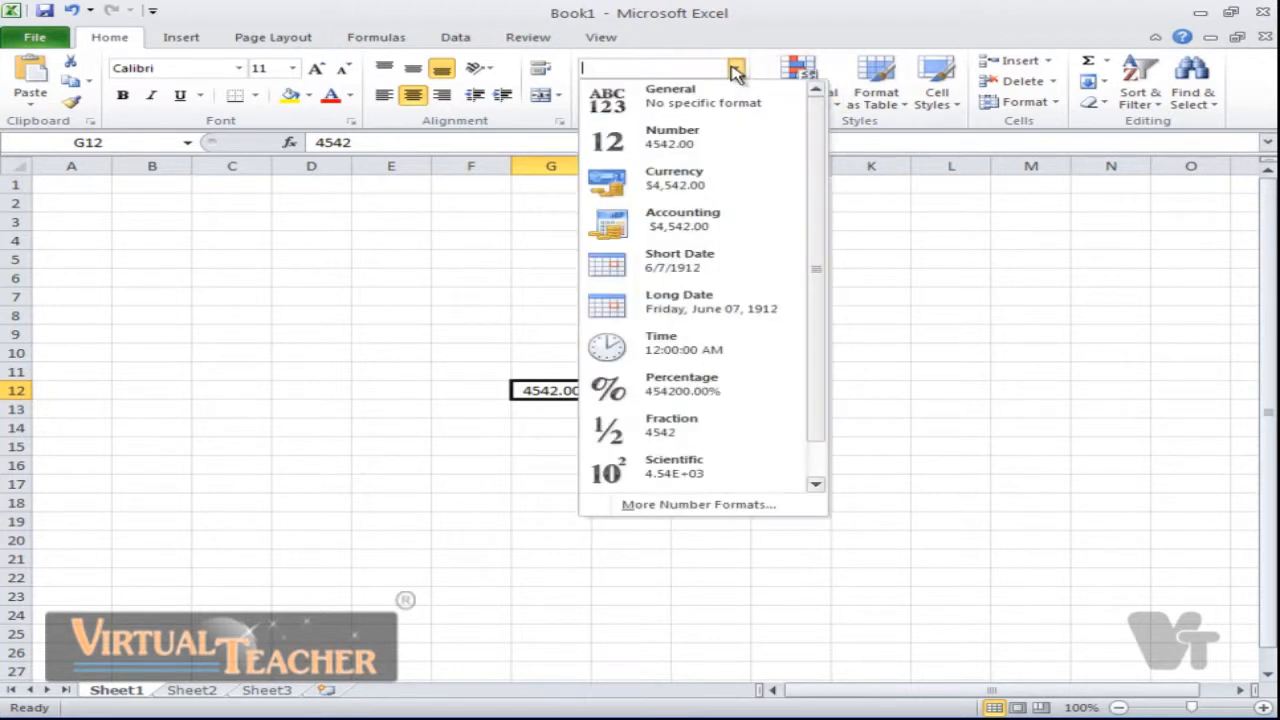
left_click(708, 195)
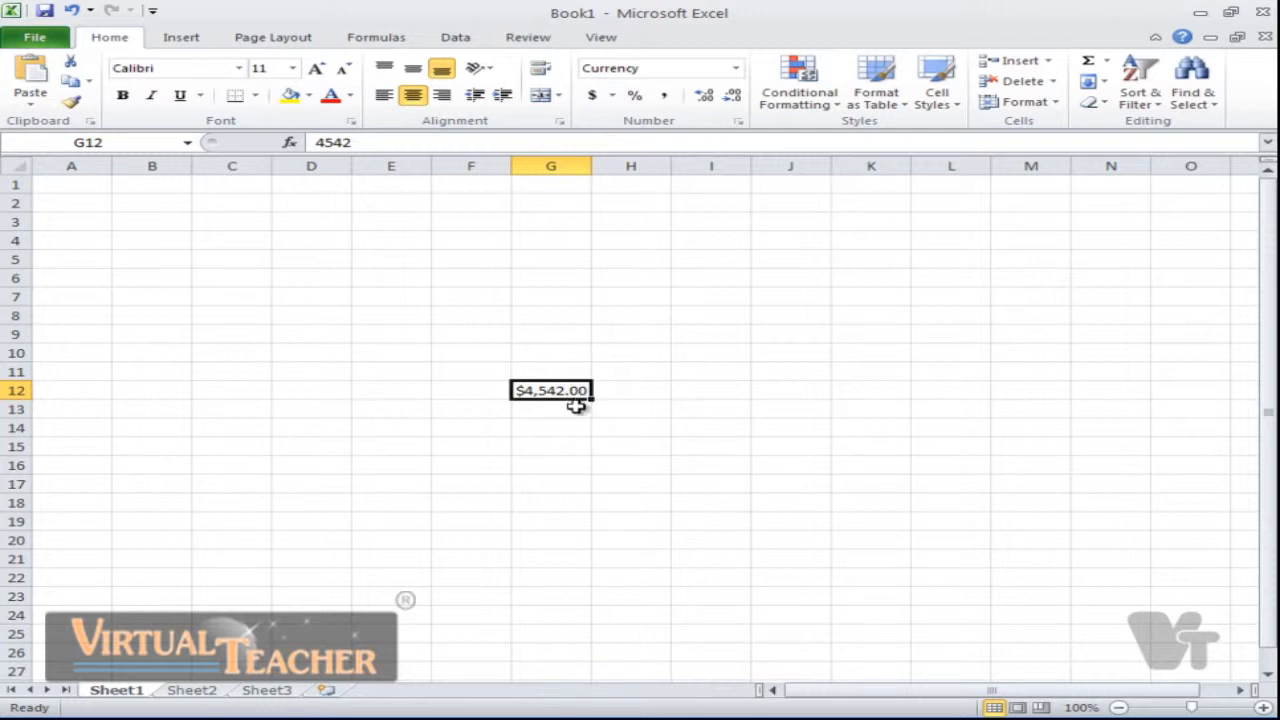
Apply the Accounting format to G12, followed by the Short Date format.
left_click(738, 69)
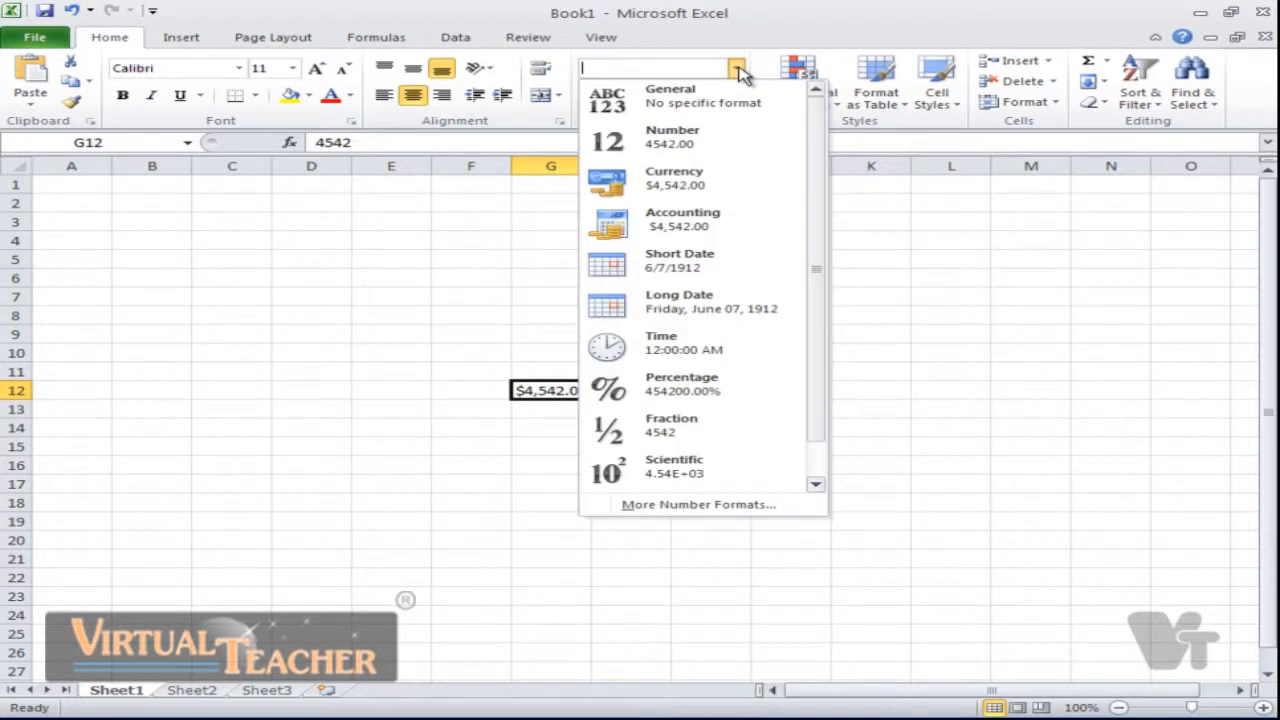
left_click(716, 231)
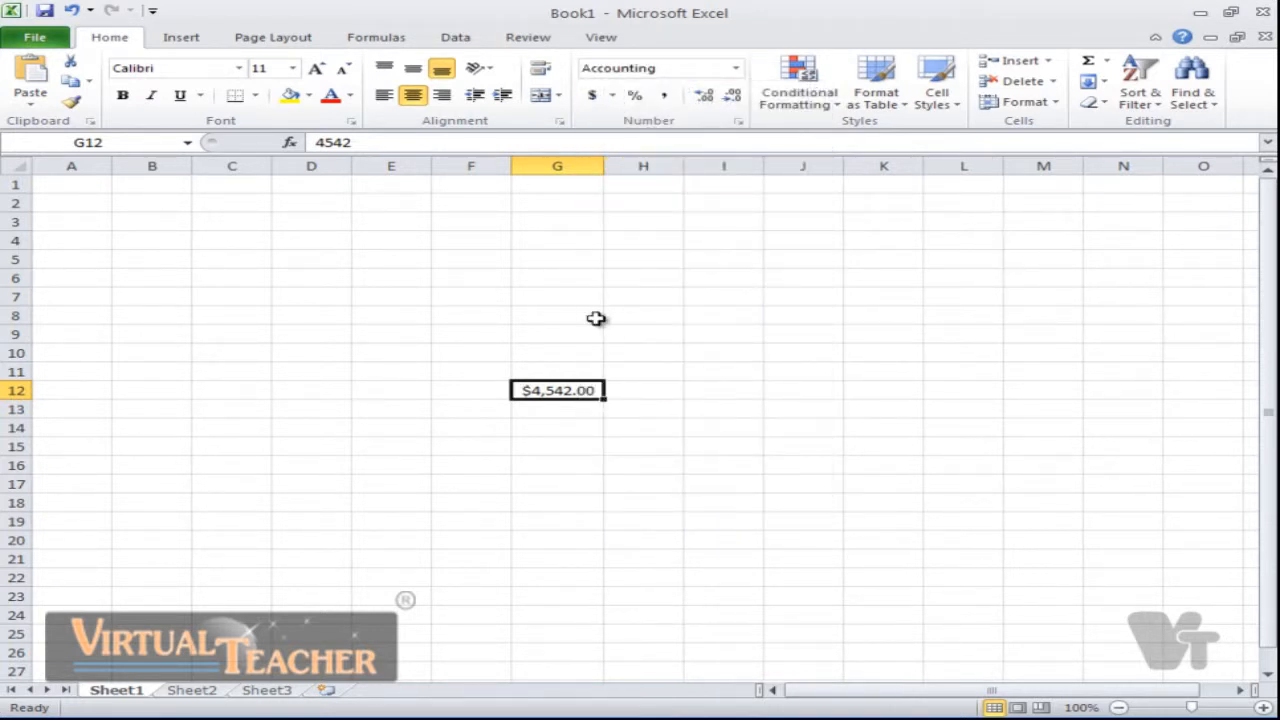
left_click(736, 68)
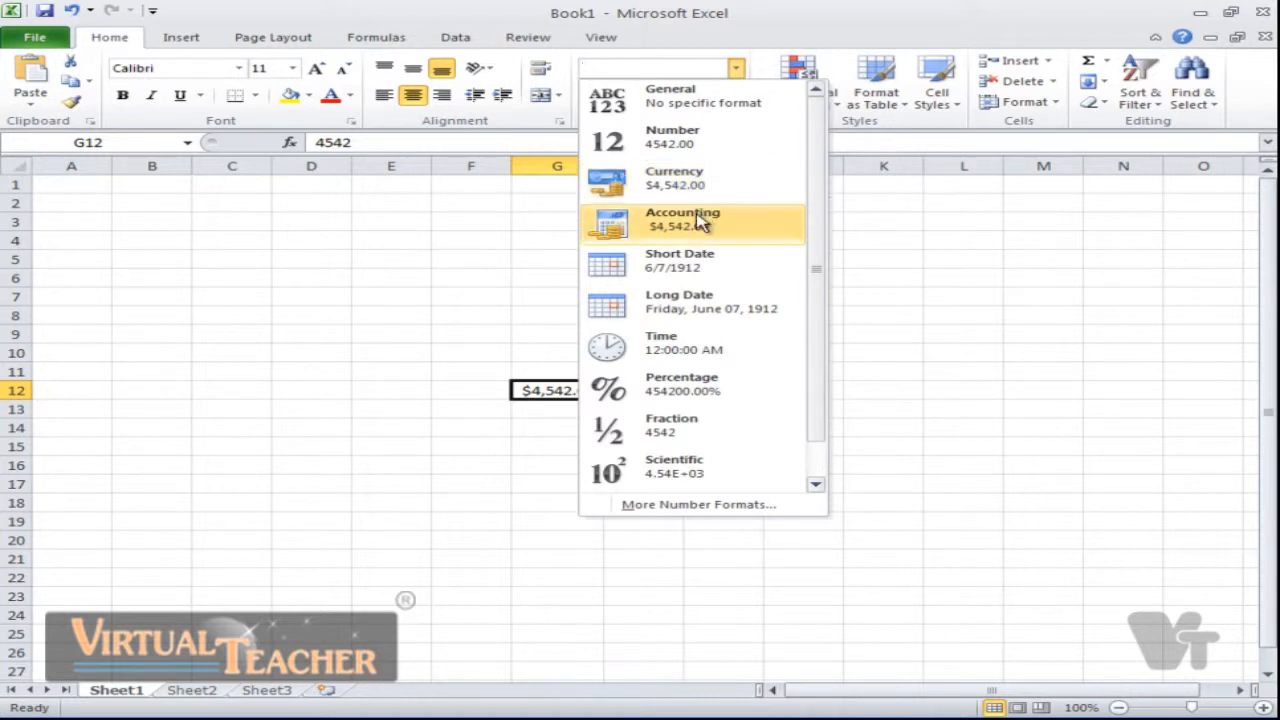
left_click(708, 261)
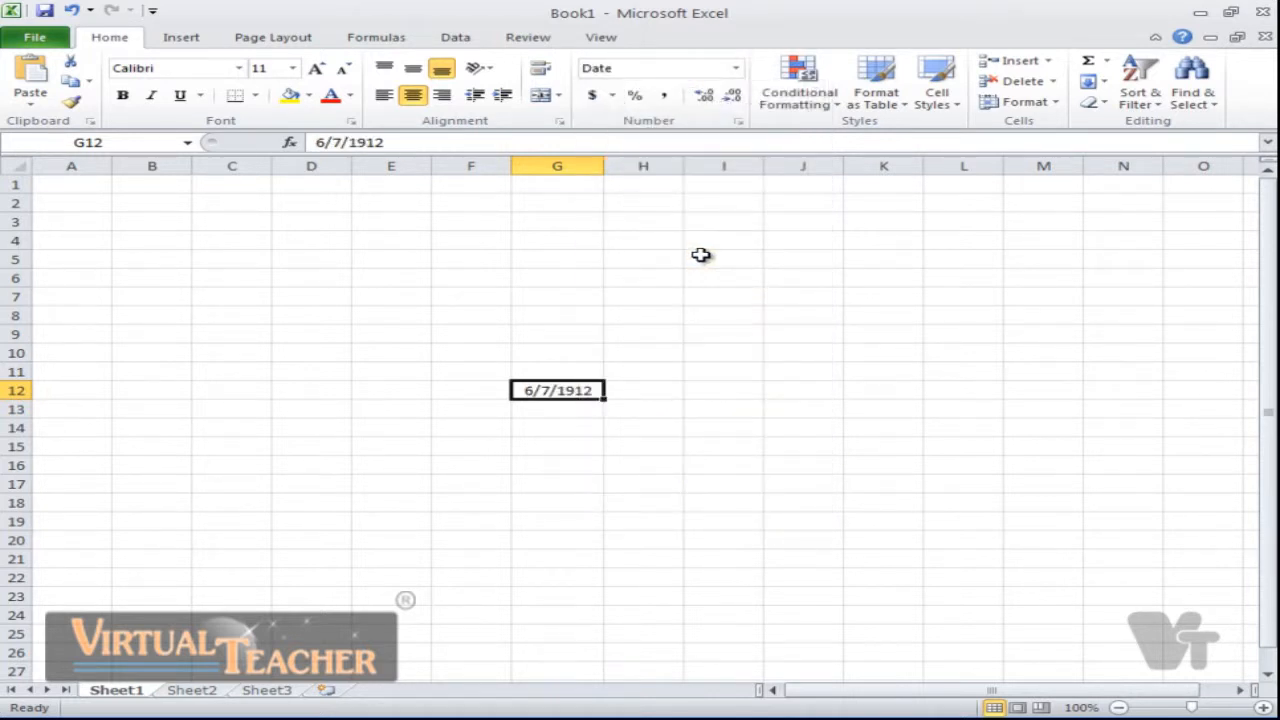
Inspect the month part of the date inside G12, and format the cell as Long Date.
double_click(538, 389)
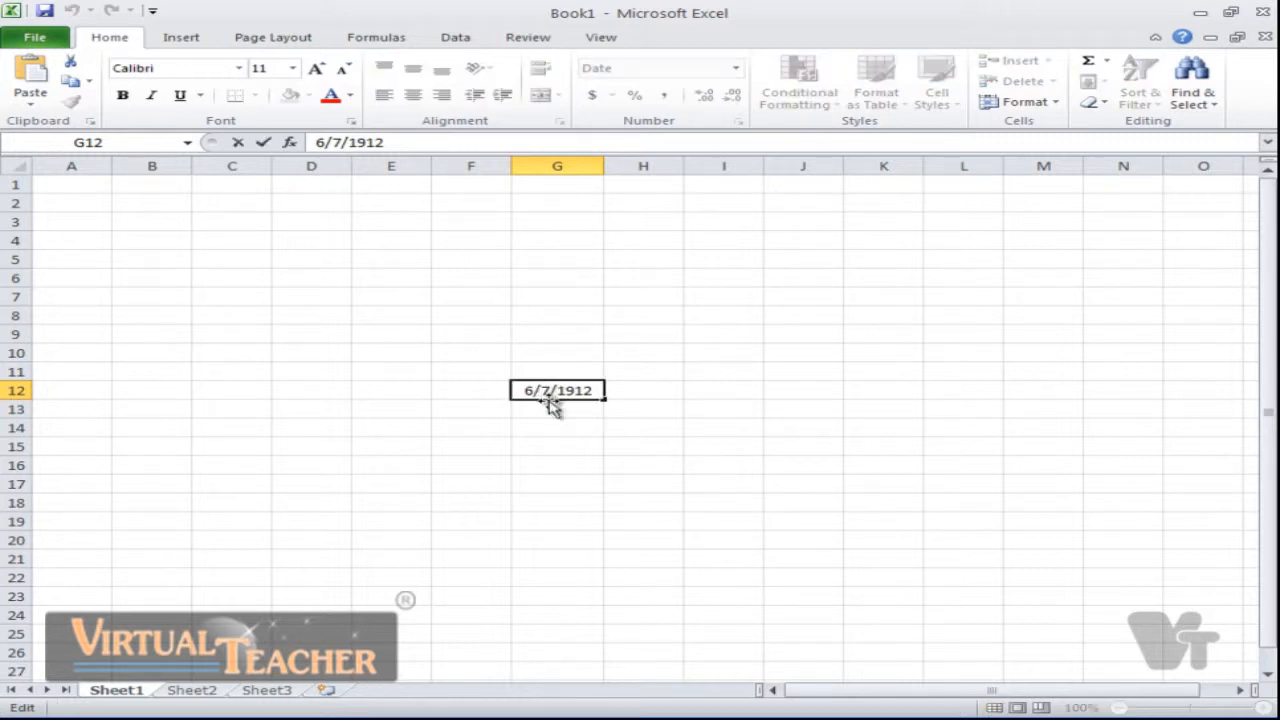
left_click_drag(530, 389, 514, 389)
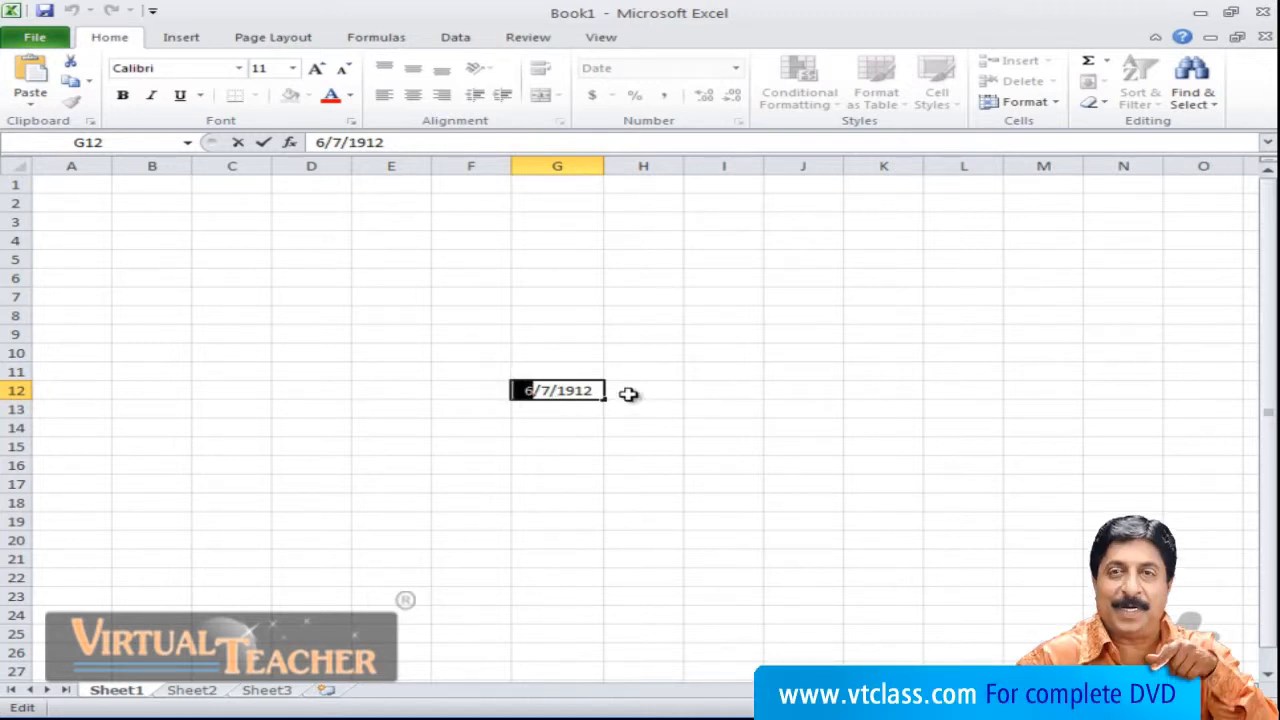
left_click(598, 390)
left_click(736, 67)
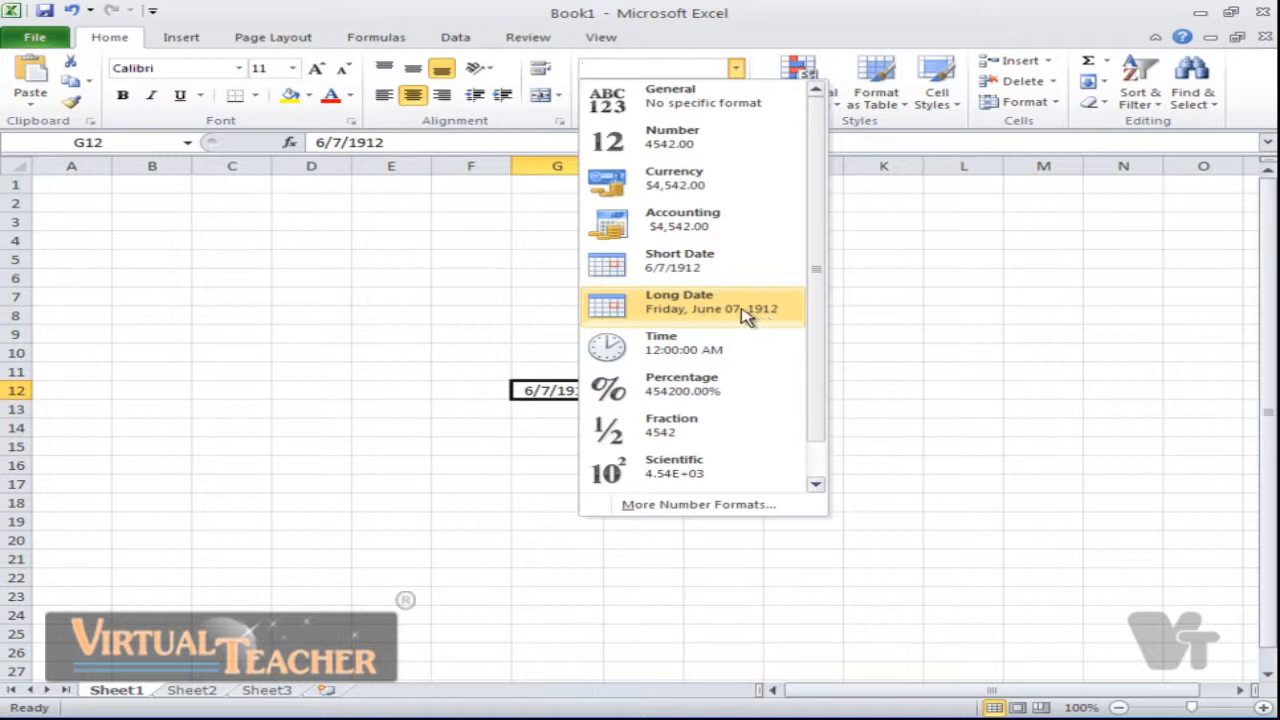
left_click(676, 312)
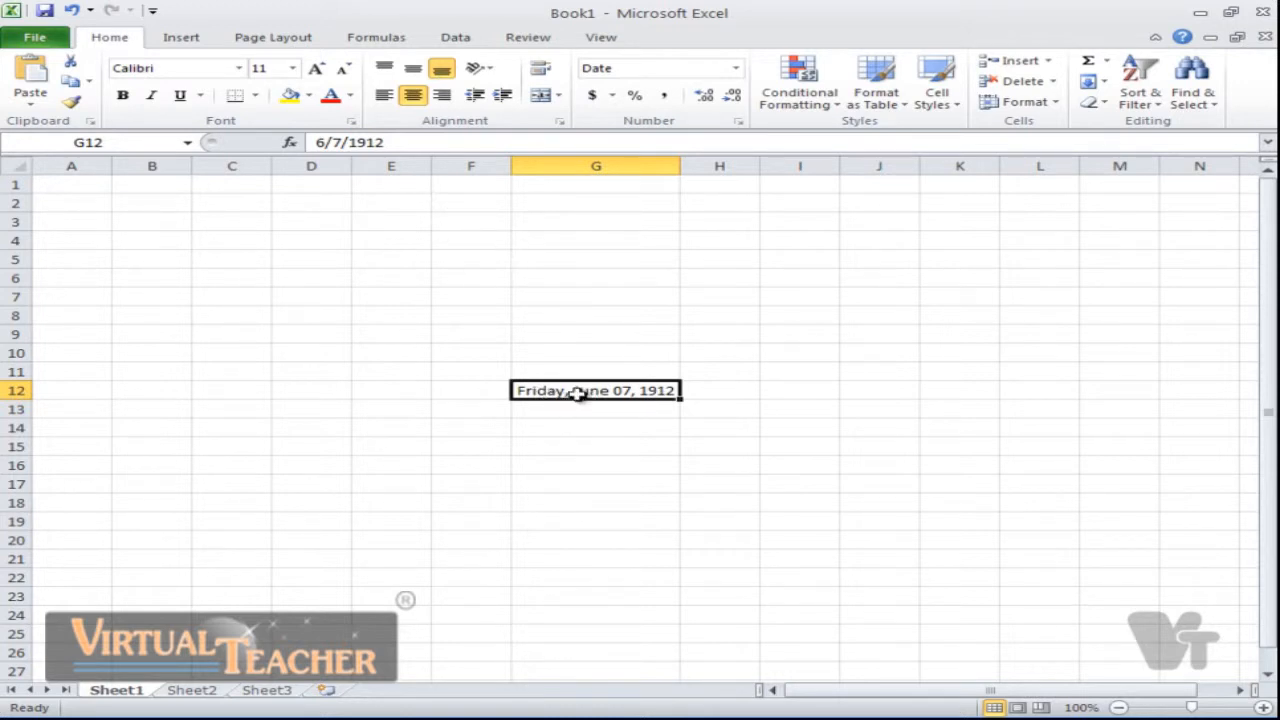
Format G12 as Time and delete the date portion of its value, leaving only 12:00:00 AM.
left_click(736, 68)
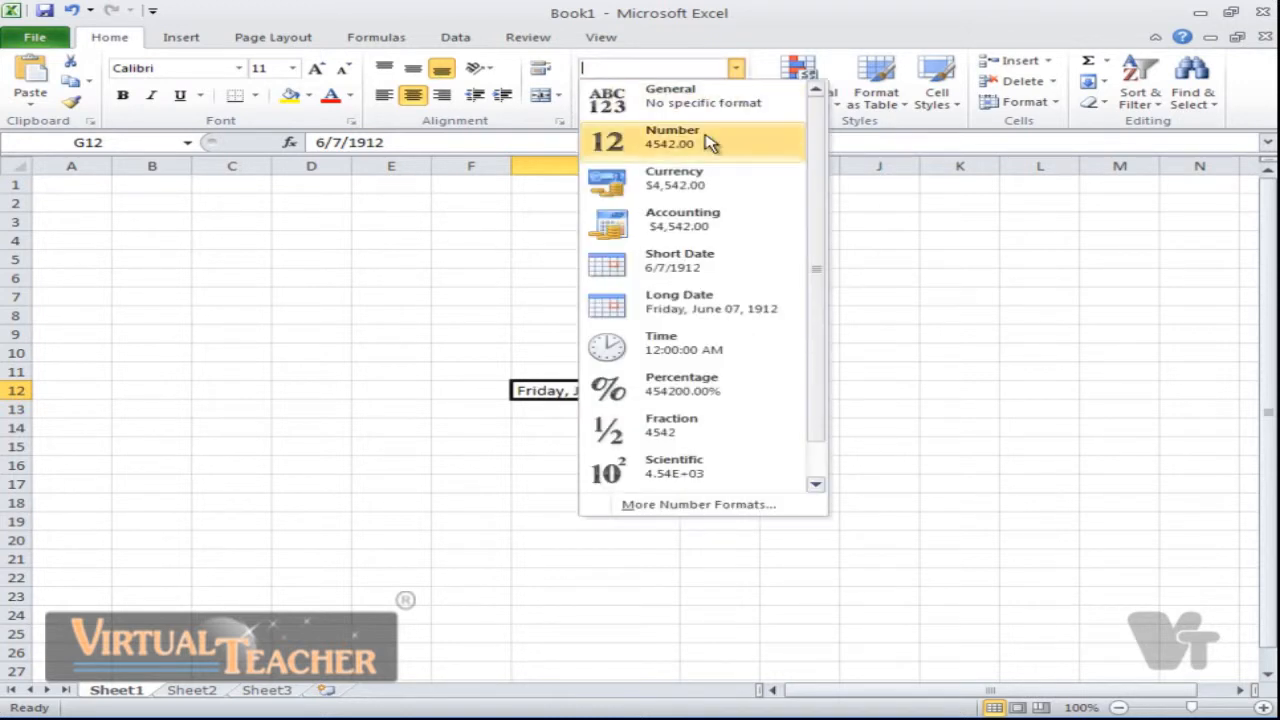
left_click(698, 342)
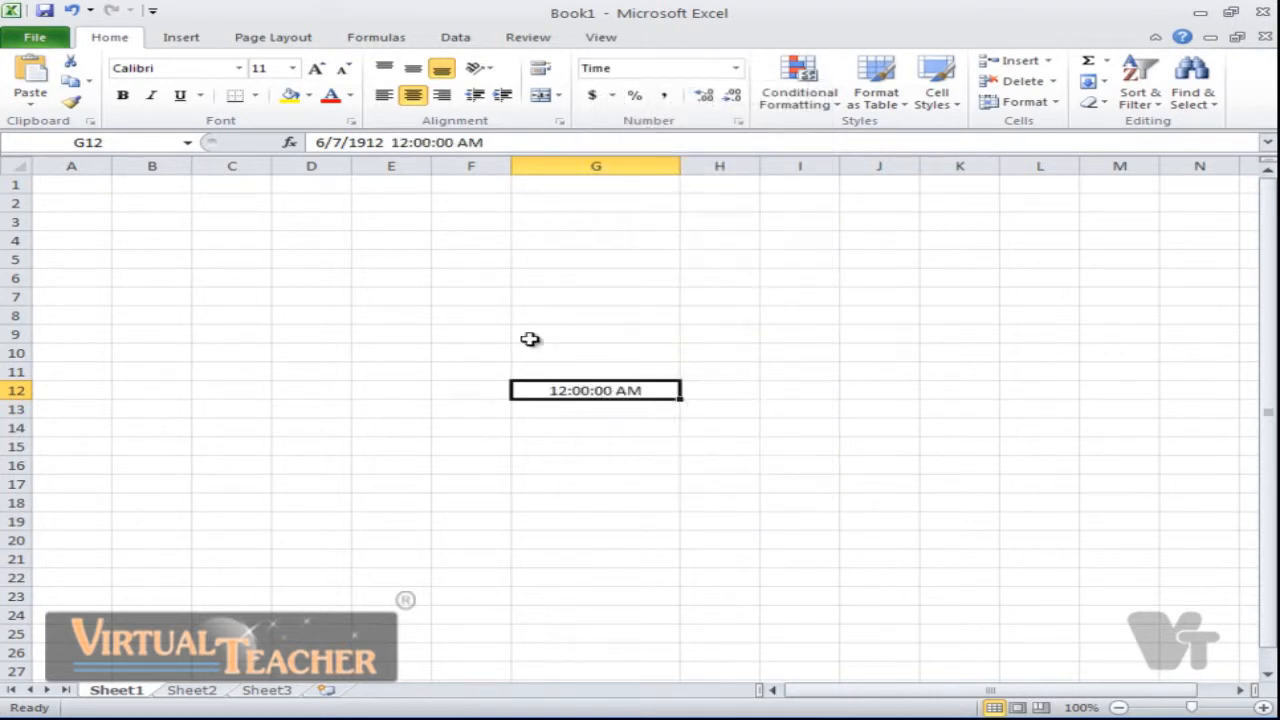
left_click(410, 142)
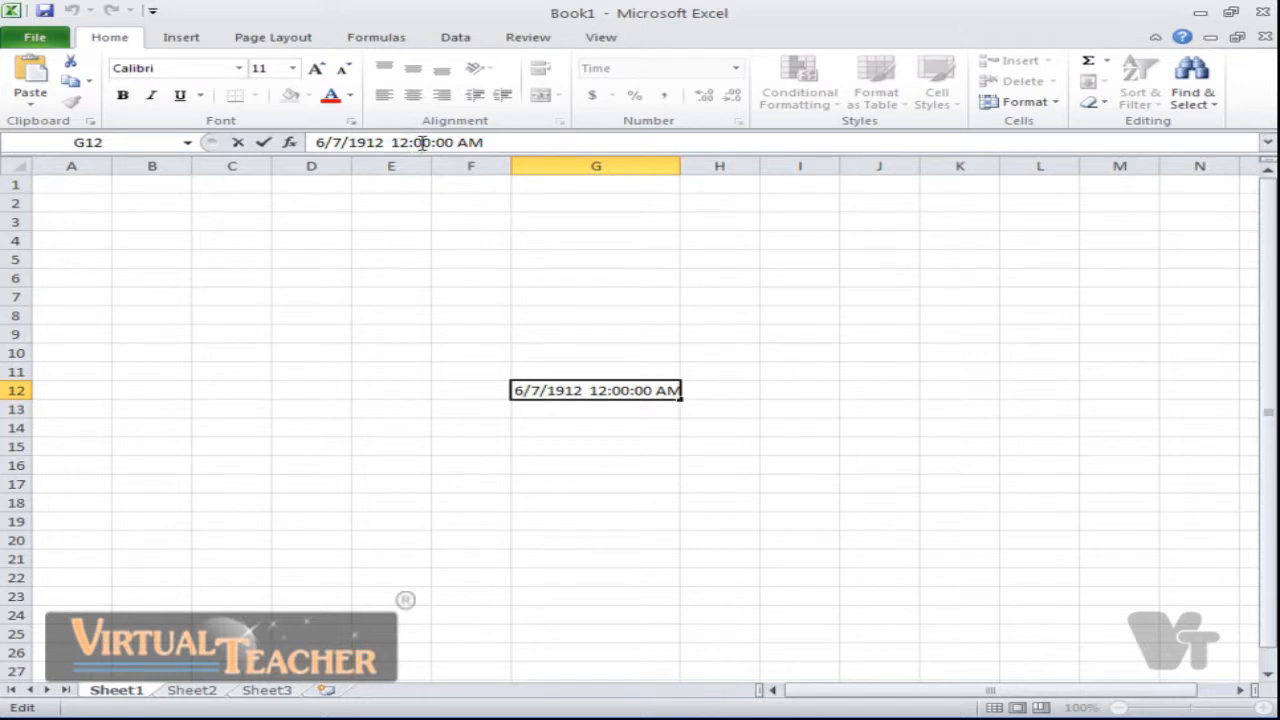
left_click_drag(397, 142, 316, 142)
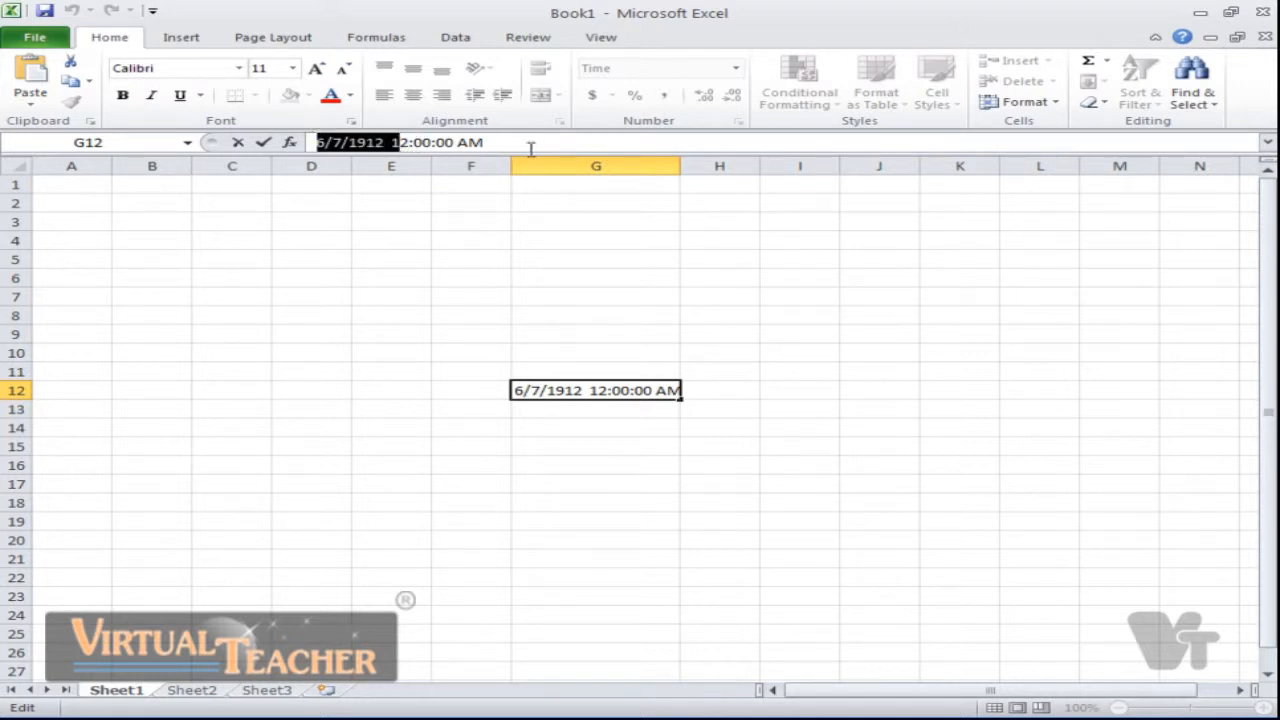
left_click(446, 142)
left_click_drag(393, 142, 180, 115)
key("BackSpace")
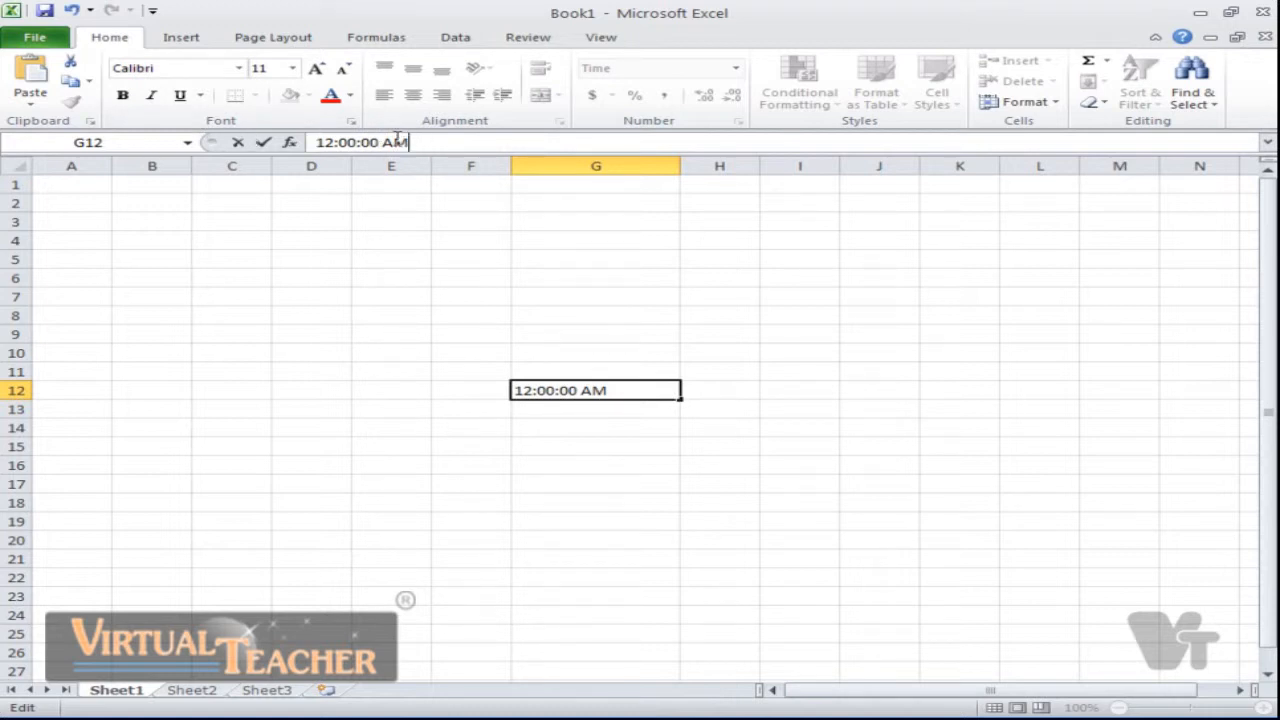
left_click_drag(356, 142, 340, 142)
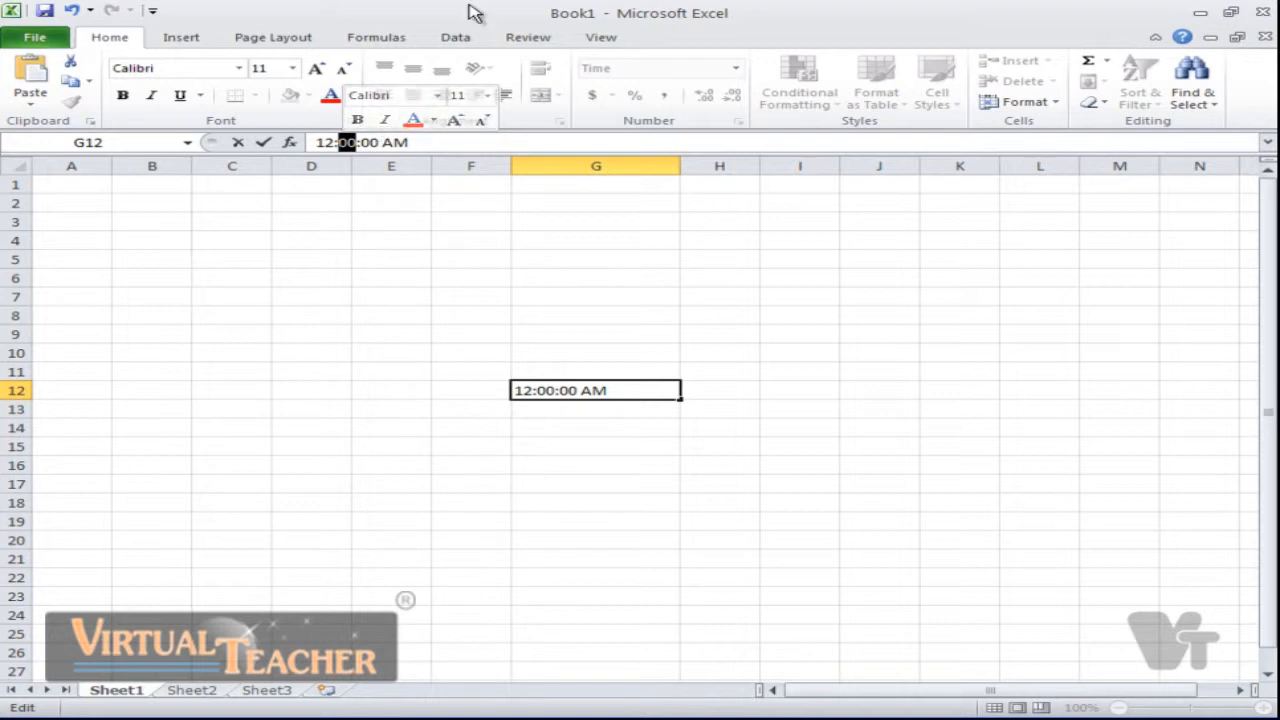
key("ctrl+Return")
Format G12 as Percentage and set its value to 78%.
left_click(736, 70)
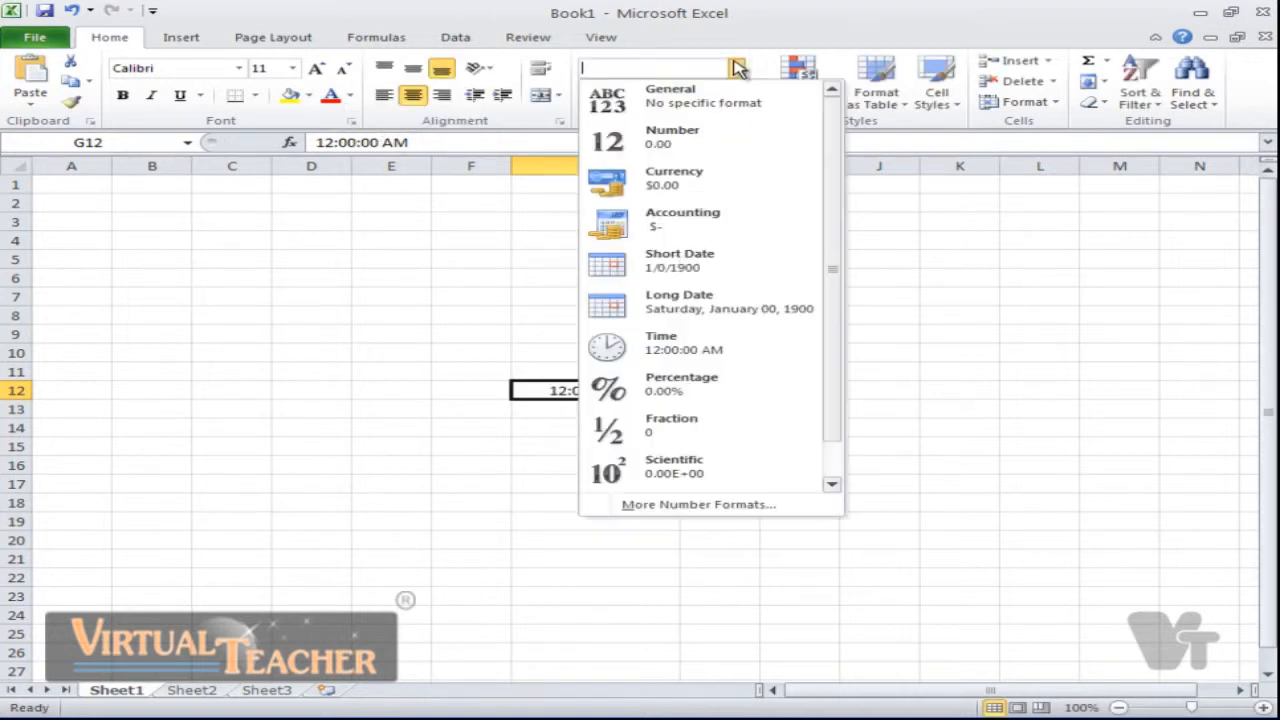
left_click(693, 400)
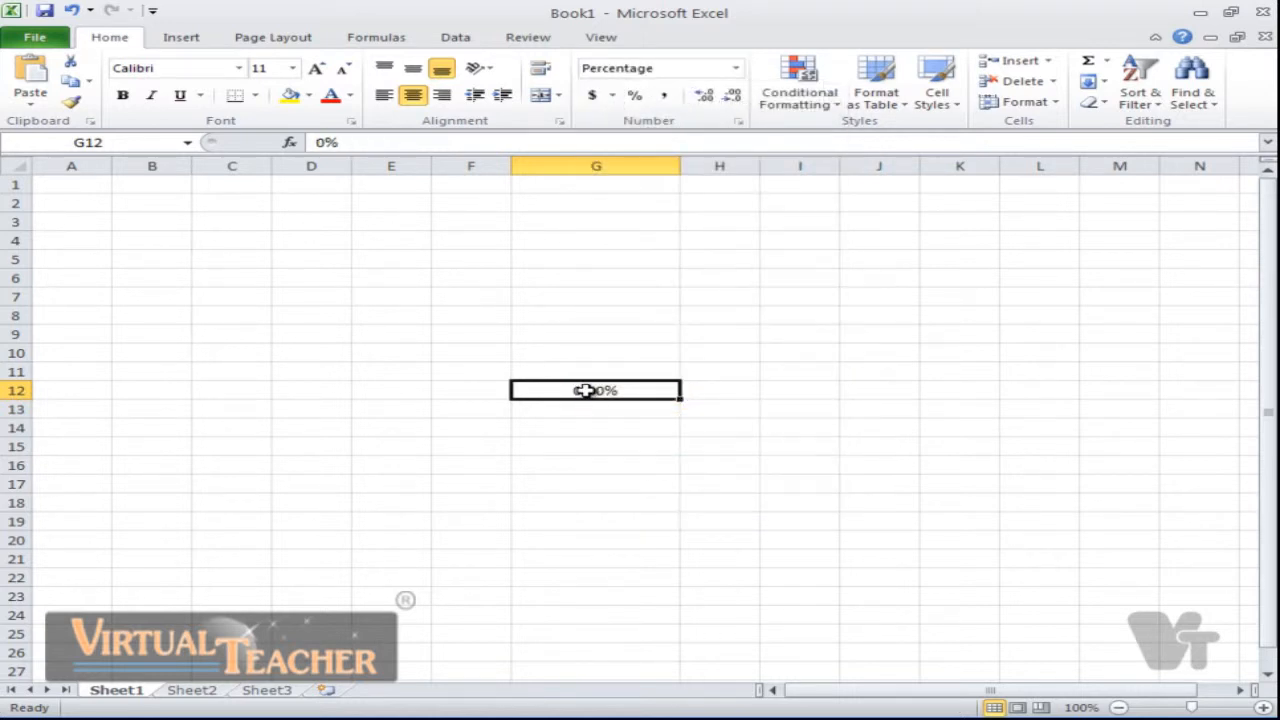
double_click(590, 391)
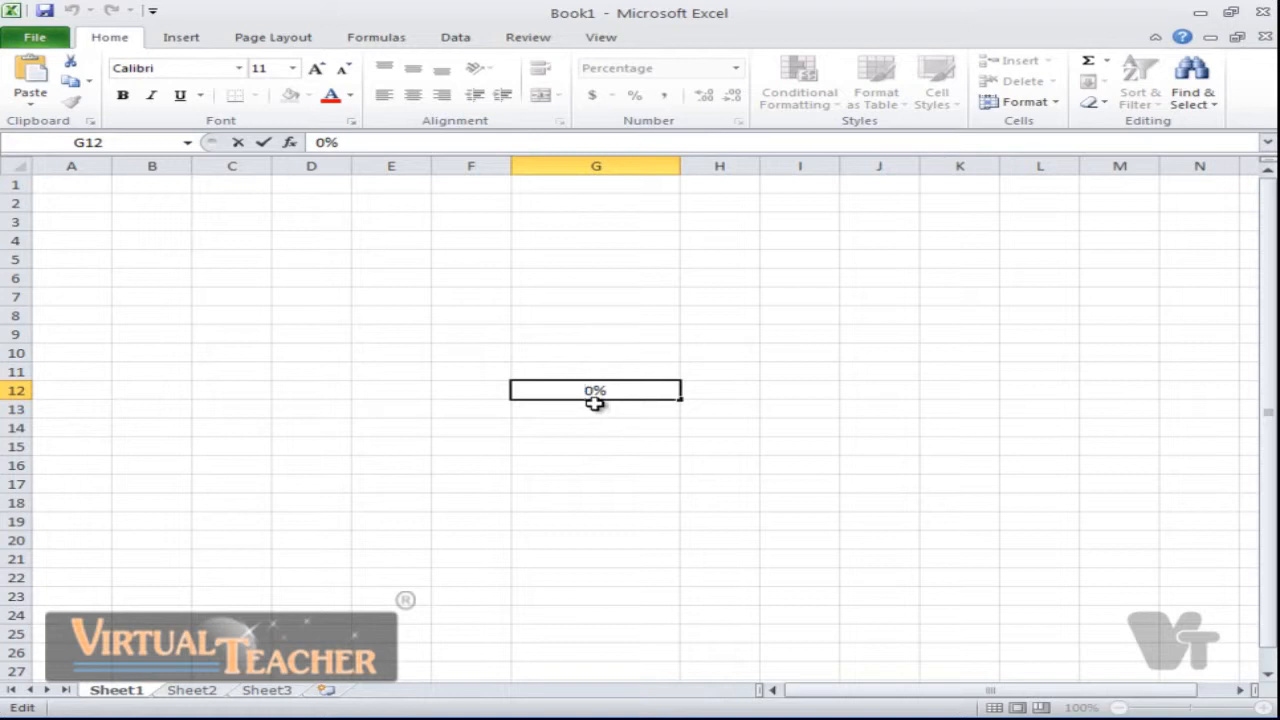
key("BackSpace")
type("78")
left_click(617, 425)
left_click(620, 396)
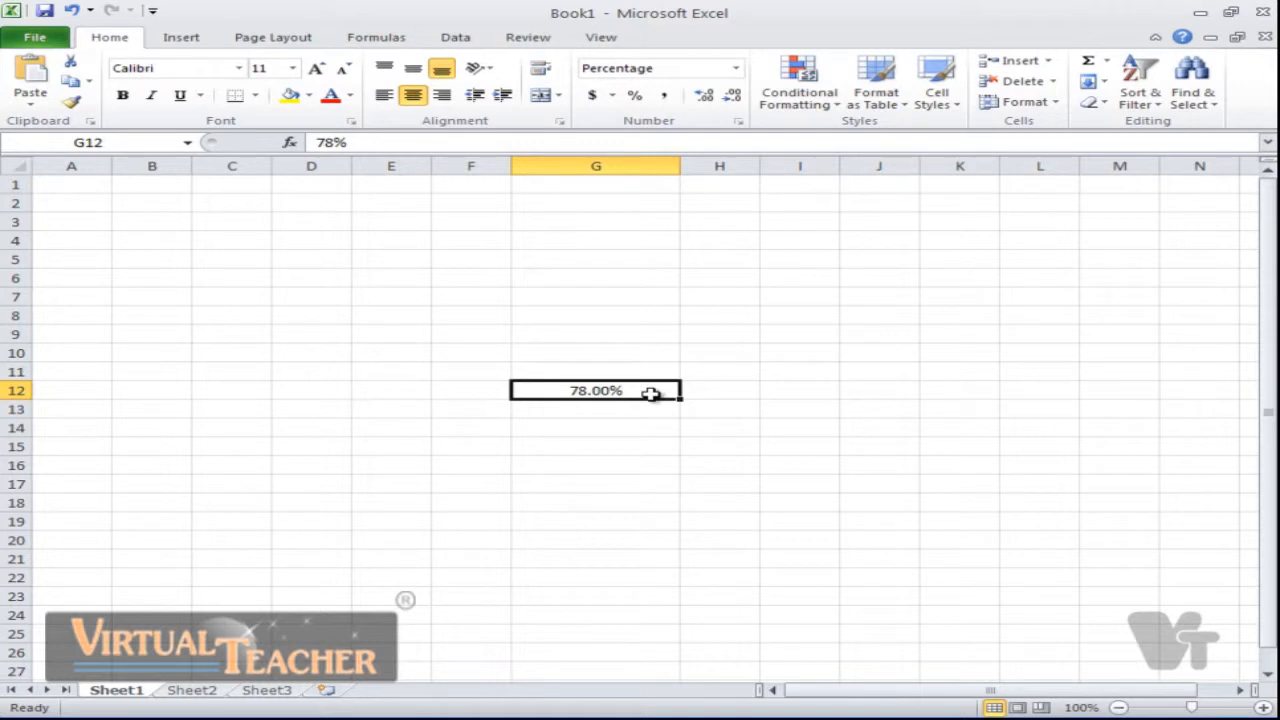
Format G12 as Fraction, followed by Scientific.
left_click(736, 68)
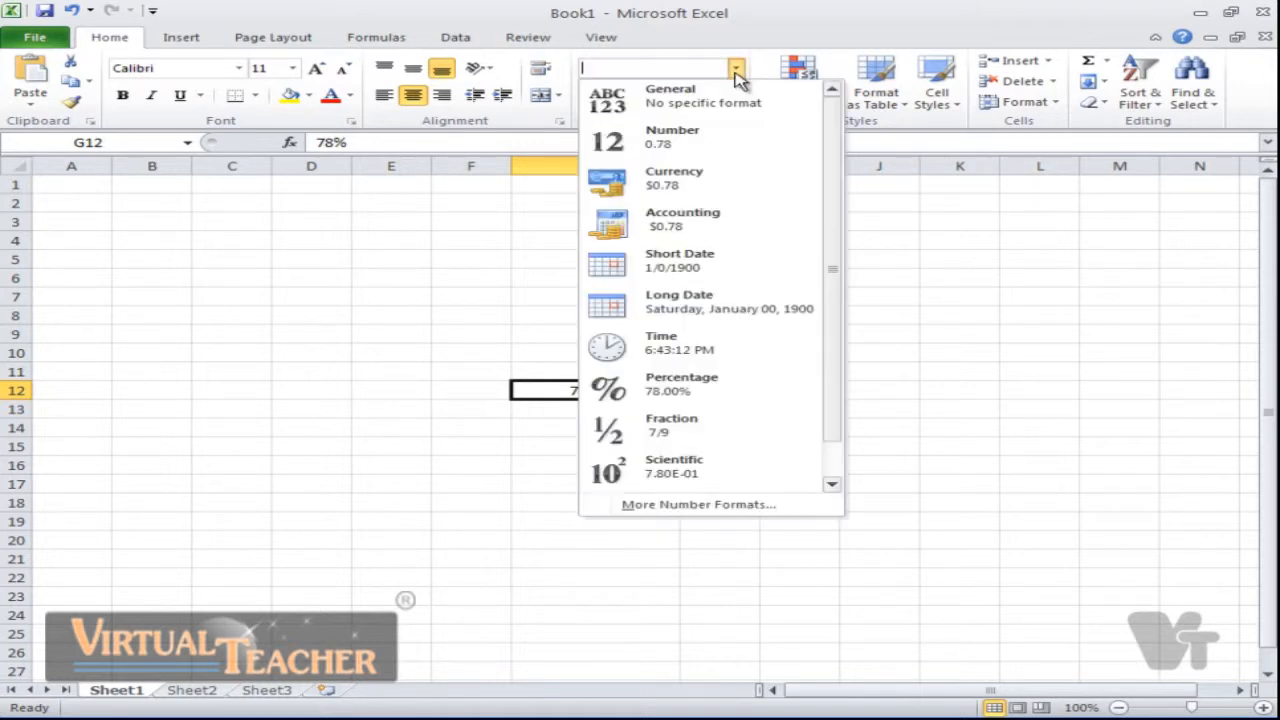
left_click(706, 424)
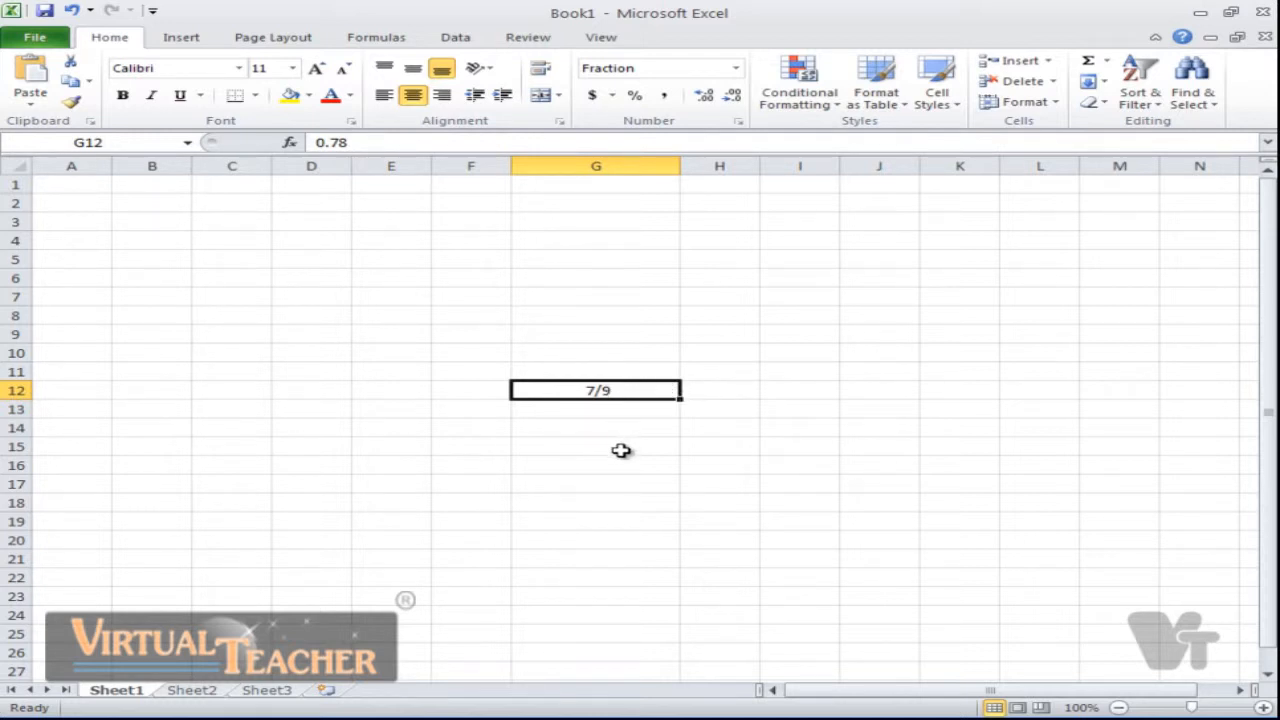
left_click(736, 68)
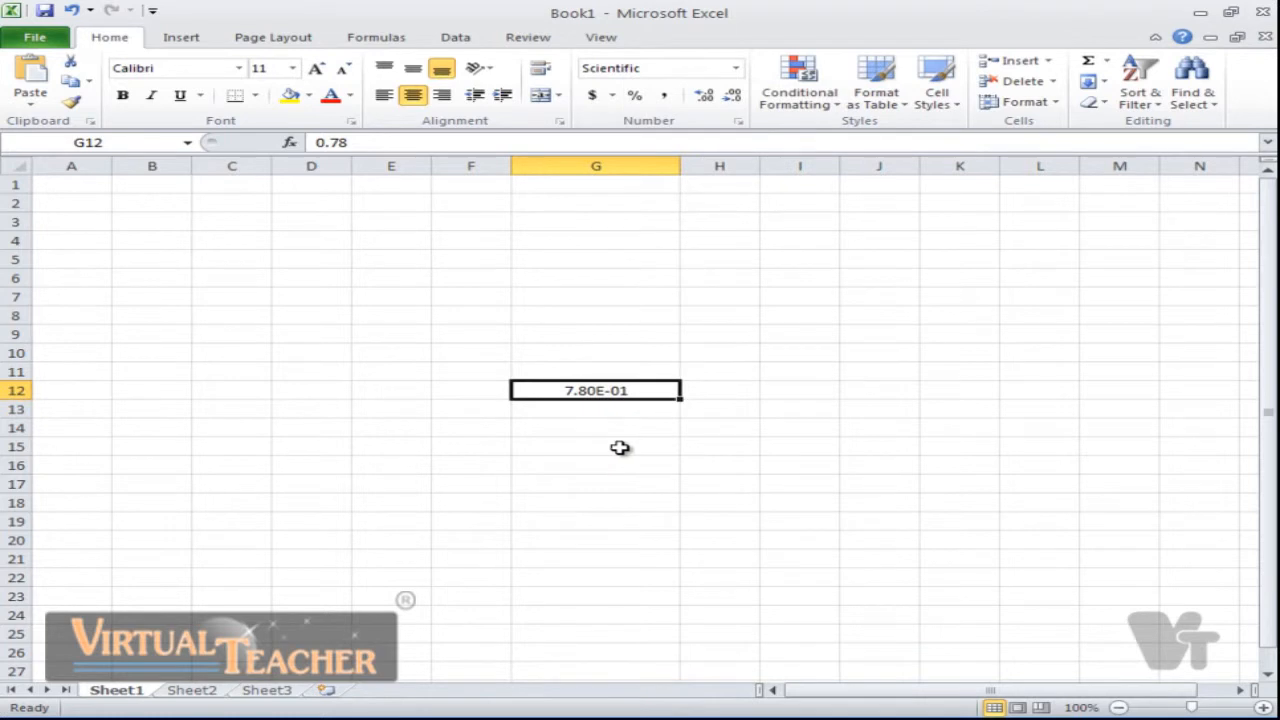
left_click(563, 430)
left_click(594, 392)
Apply the Text number format to G12.
left_click(737, 69)
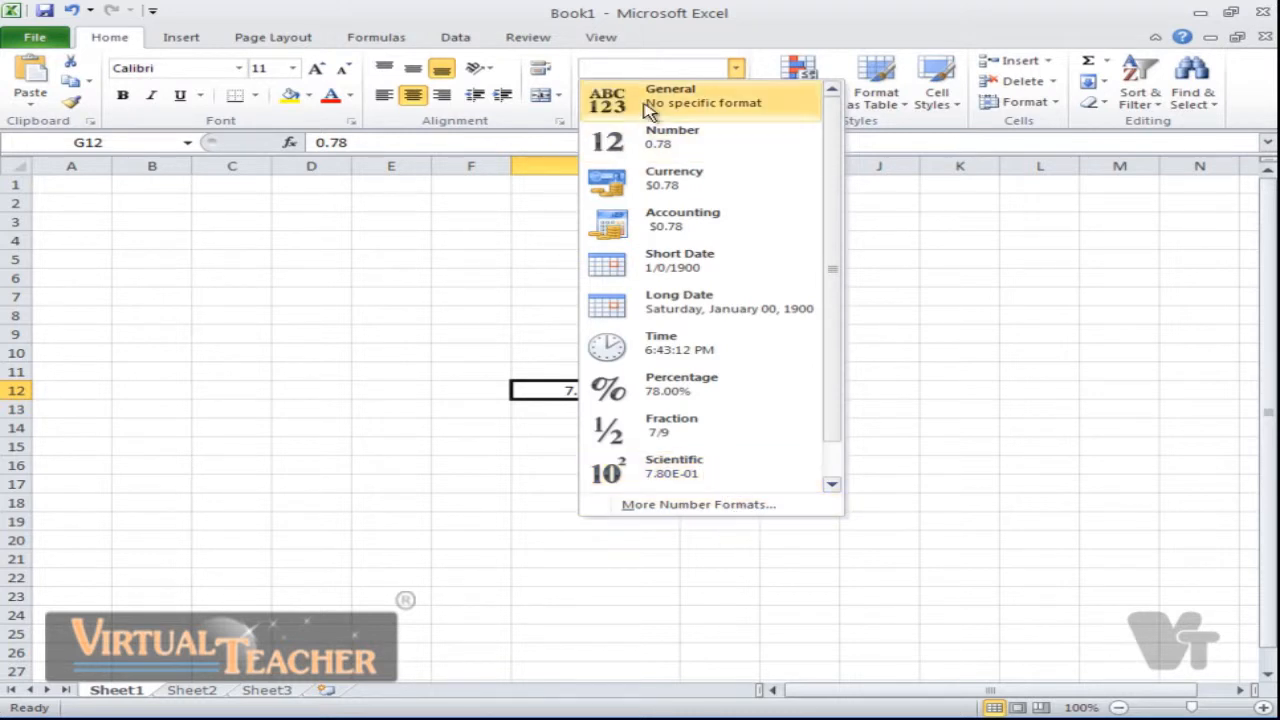
scroll(690, 470, "down", 1)
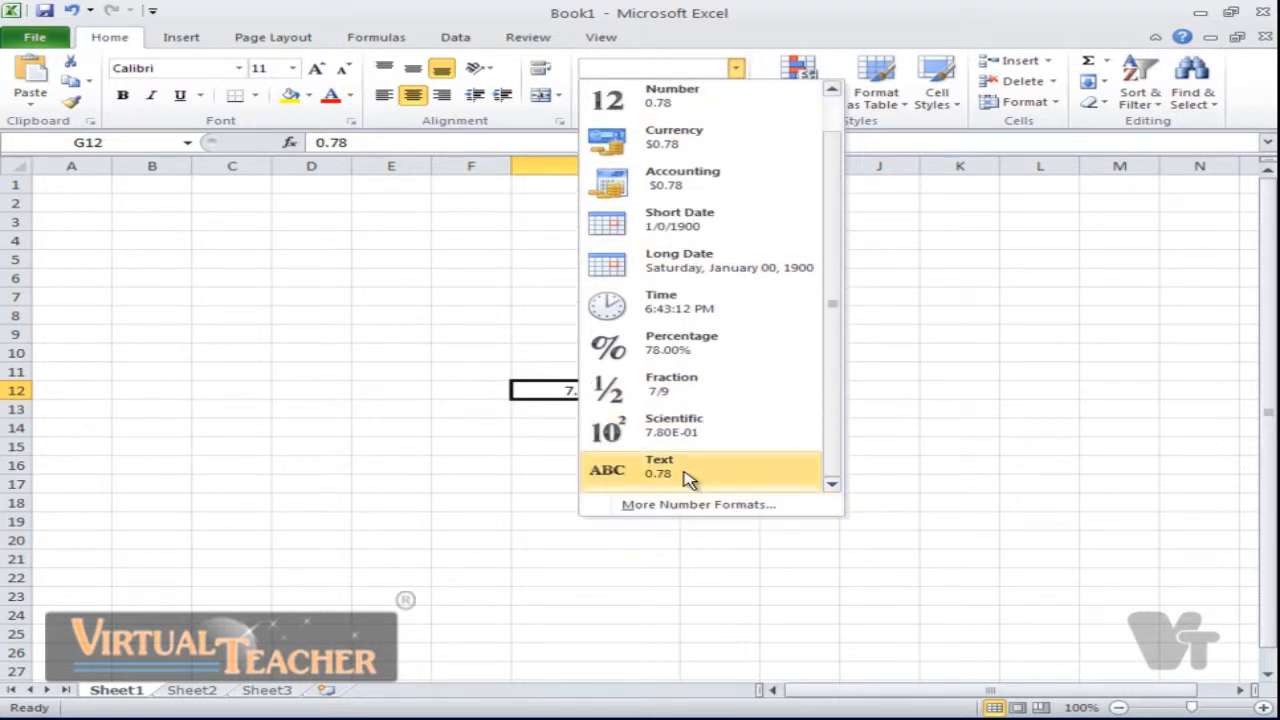
left_click(689, 479)
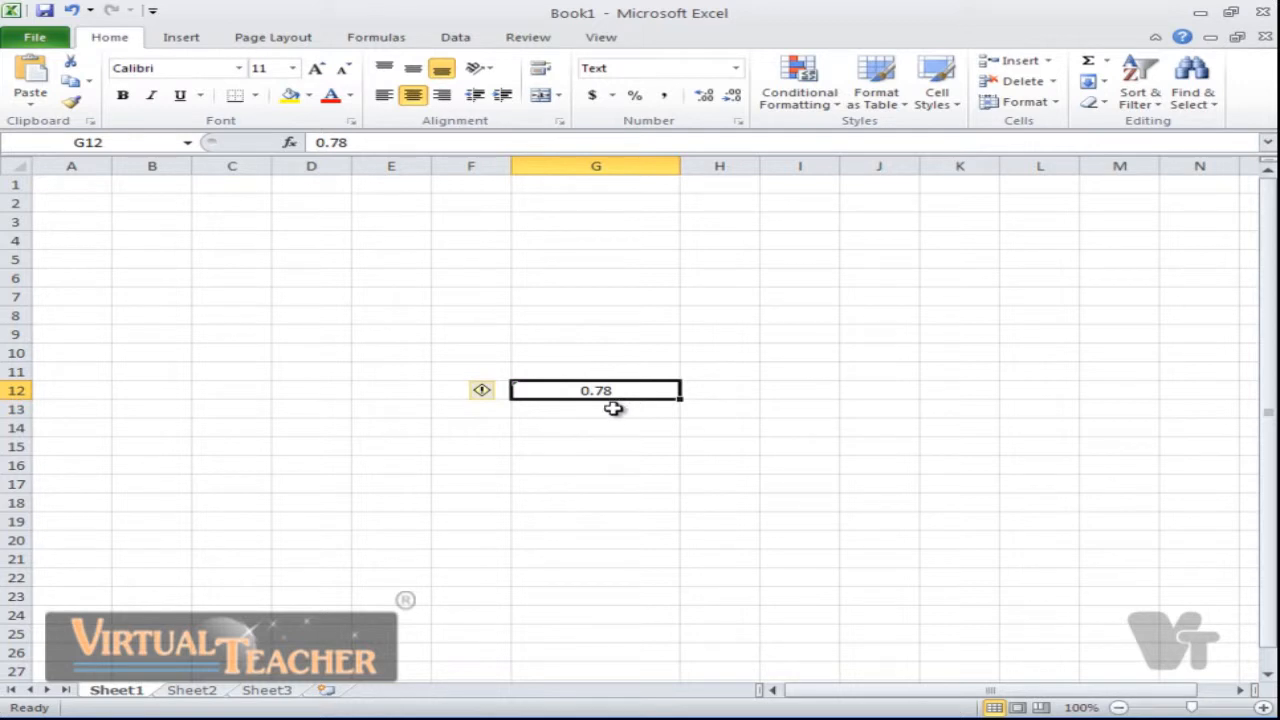
Open the full number format settings for G12 and look through the categories from General to Custom.
left_click(736, 68)
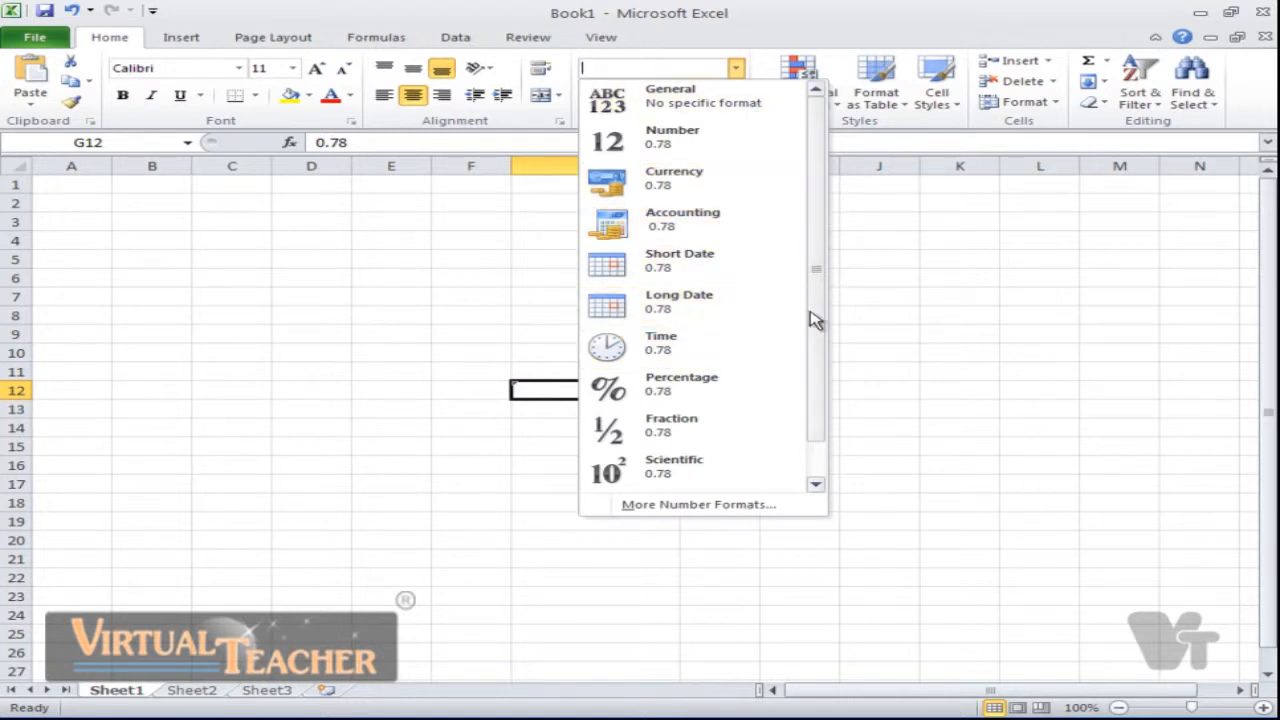
left_click_drag(812, 318, 811, 349)
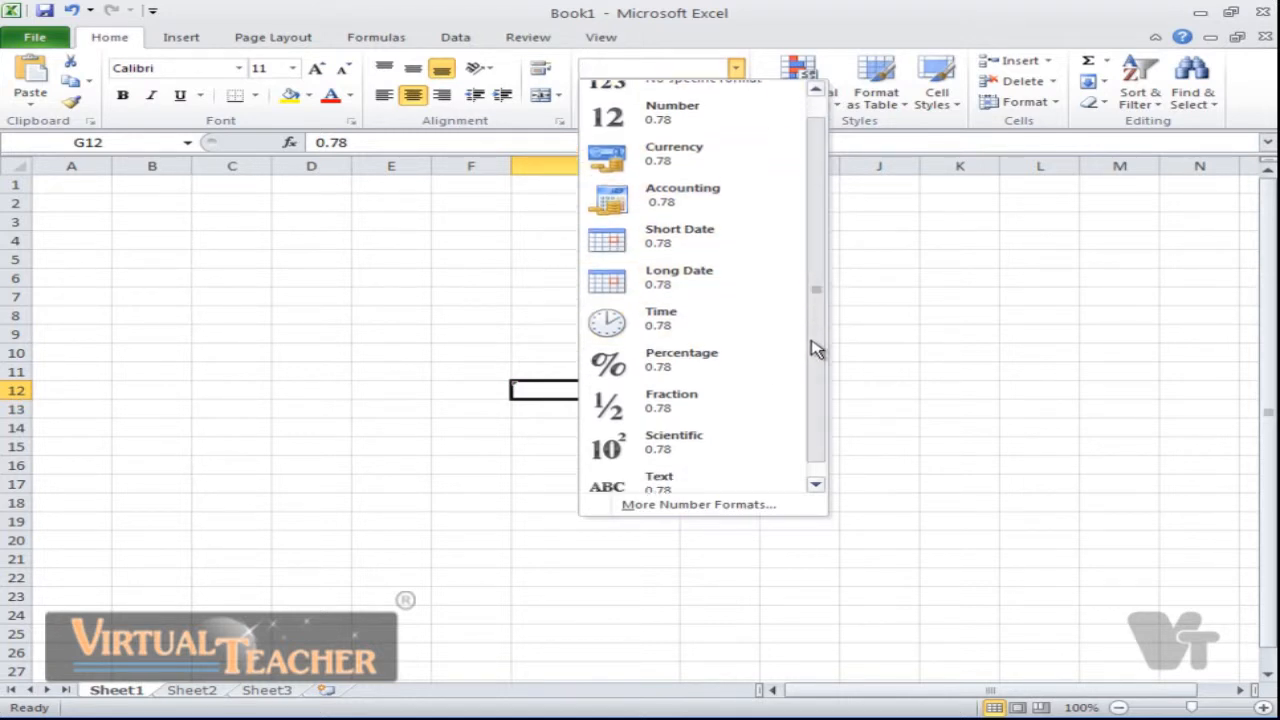
left_click(781, 505)
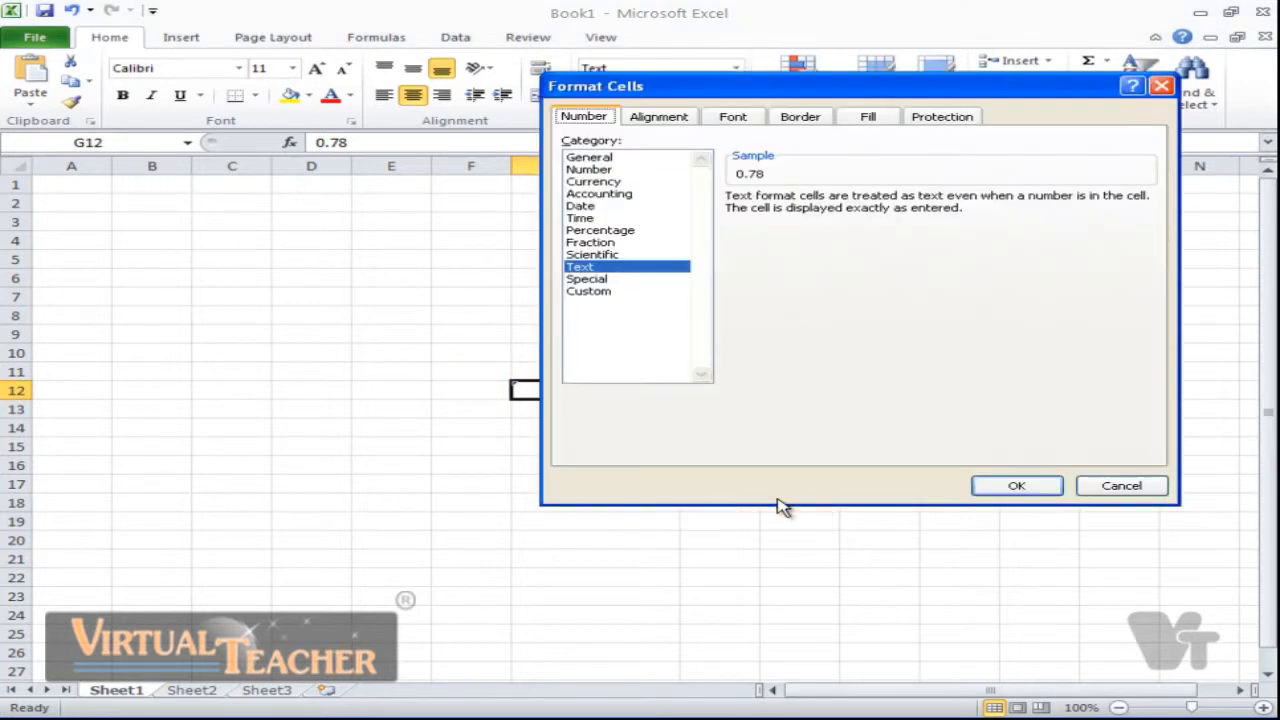
left_click_drag(737, 91, 818, 66)
left_click(700, 142)
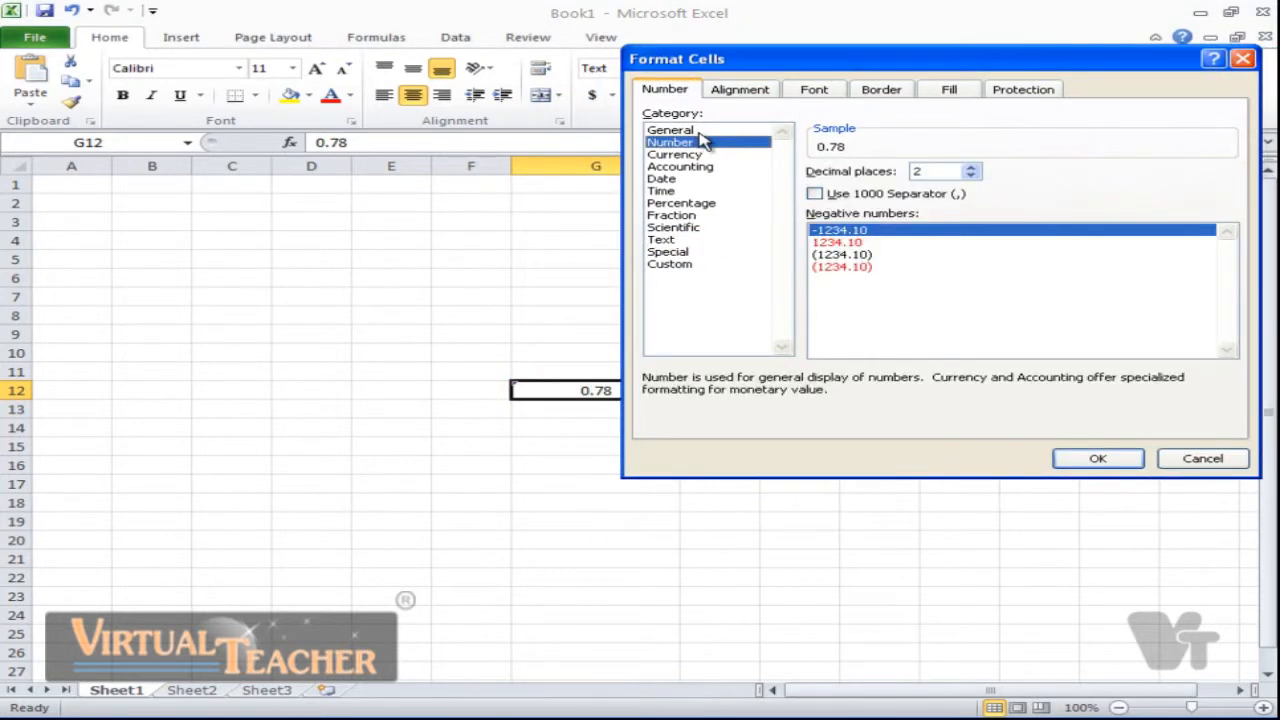
left_click(695, 130)
left_click(703, 143)
left_click(700, 155)
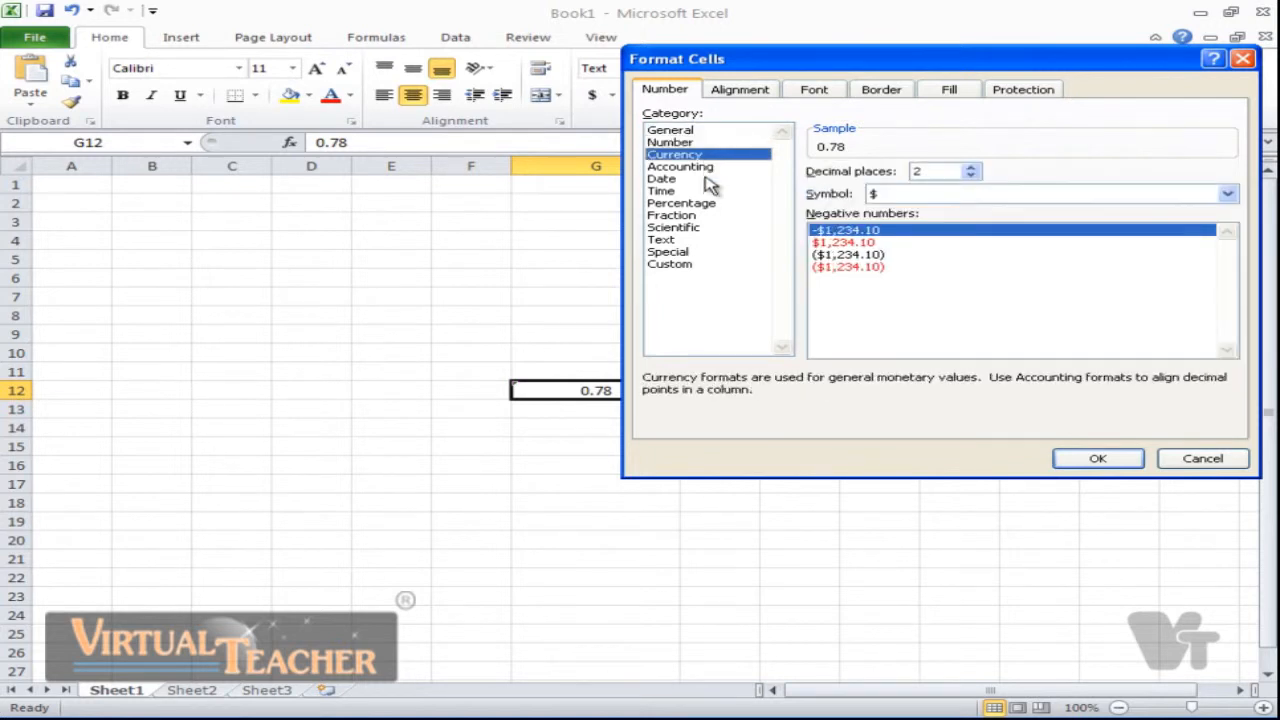
left_click(706, 179)
left_click(705, 204)
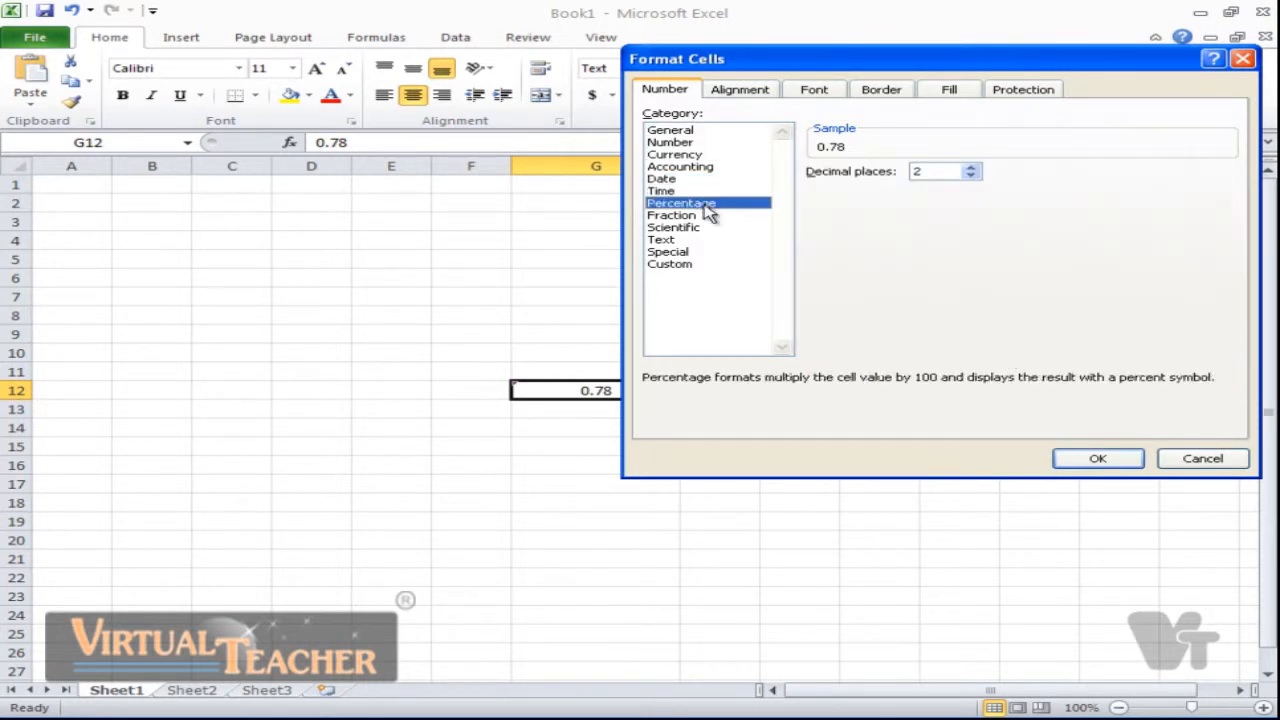
left_click(707, 217)
left_click(710, 229)
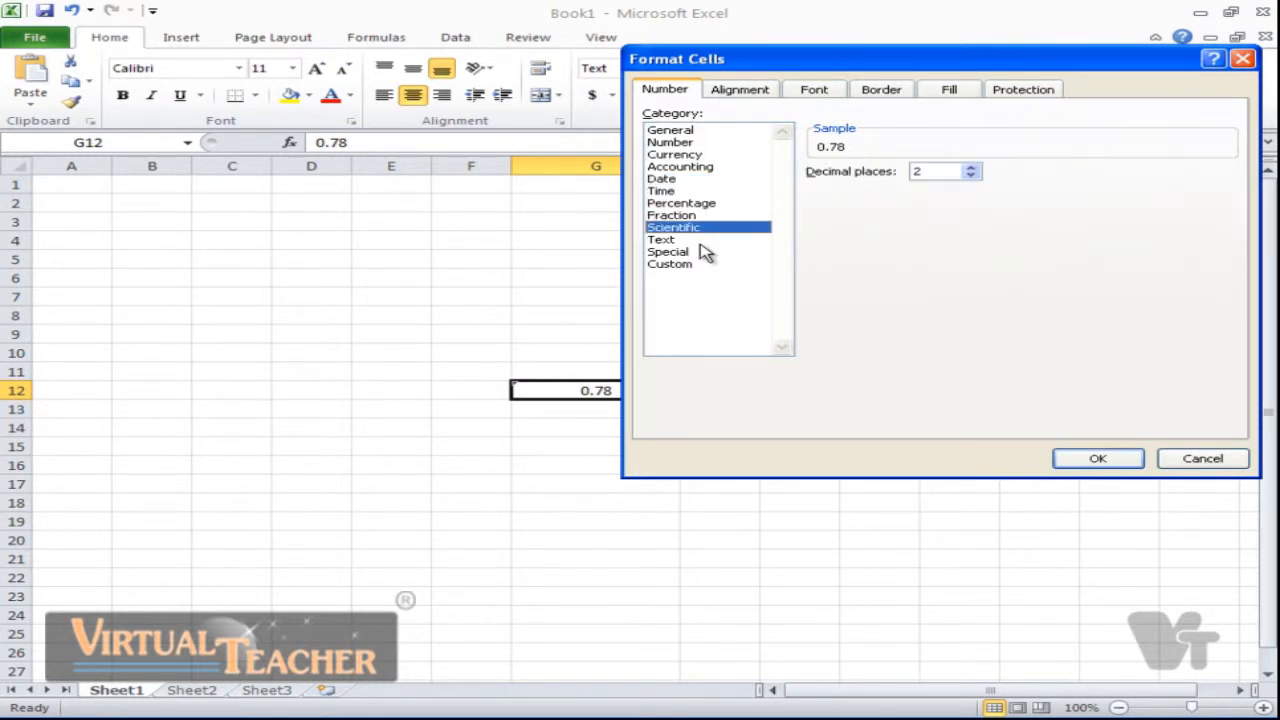
left_click(700, 252)
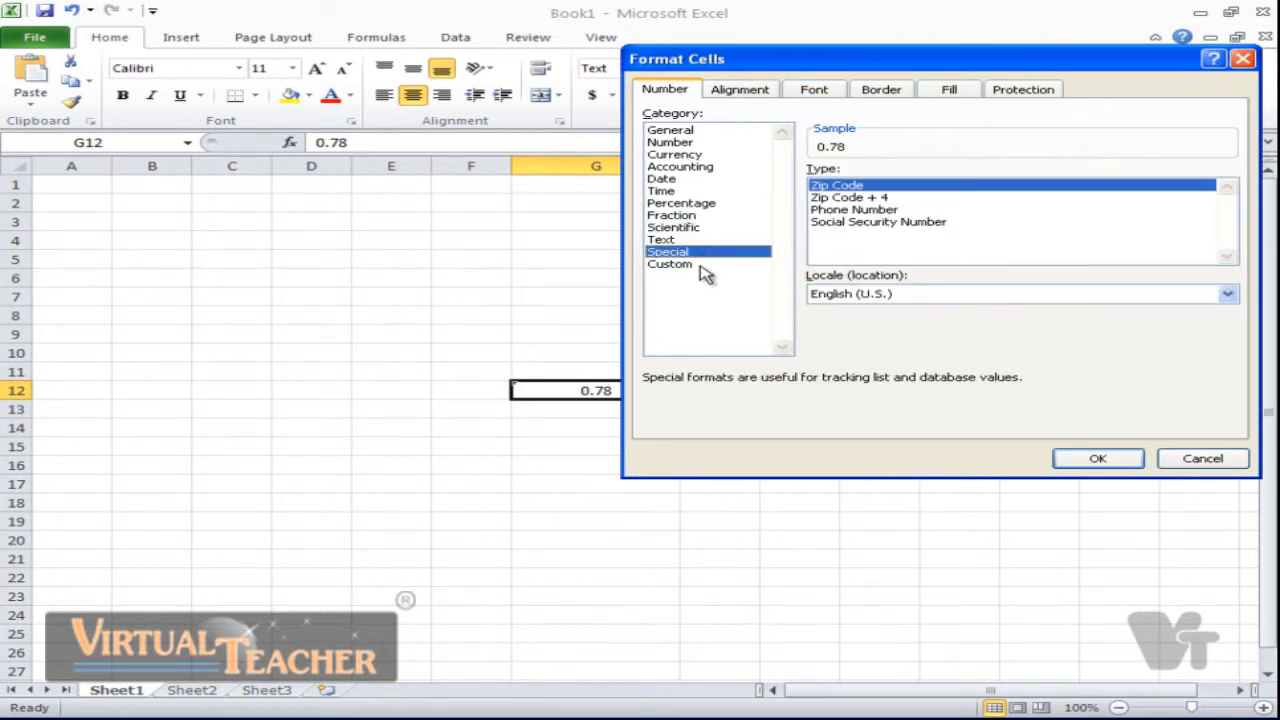
left_click(700, 266)
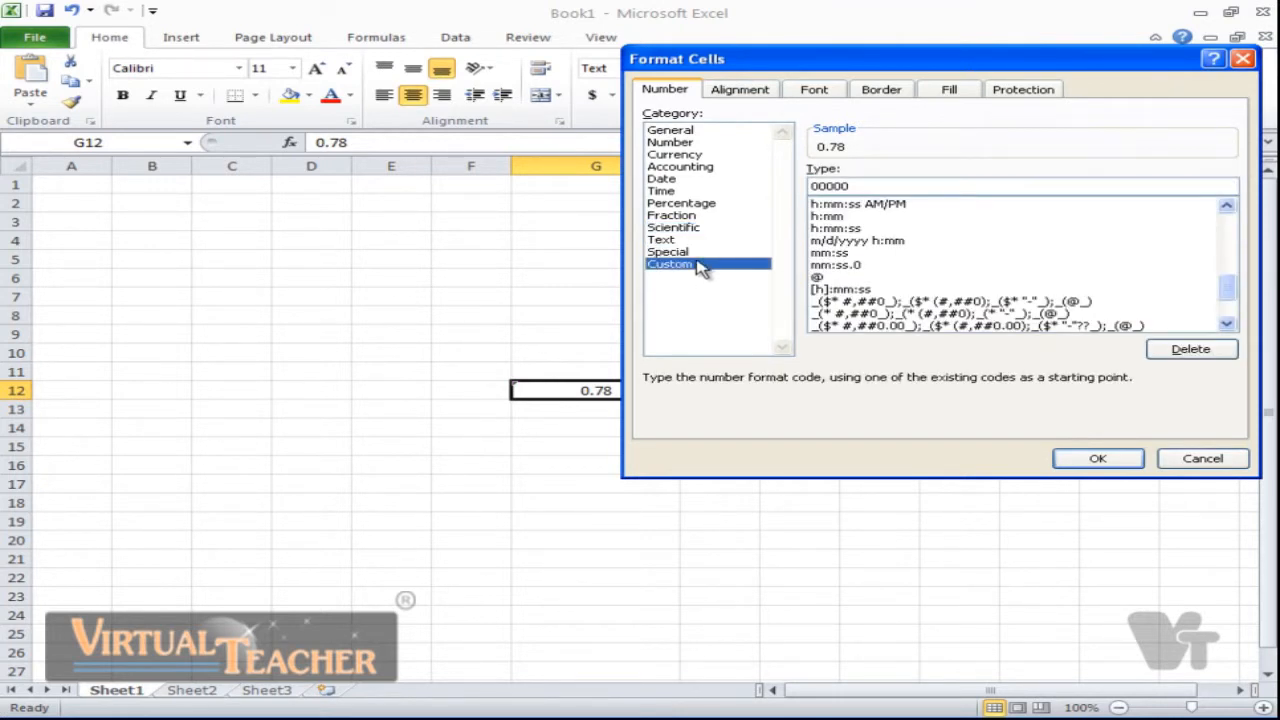
Try a higher number of decimal places in the Number category and set it back to 2.
left_click(694, 132)
left_click(694, 143)
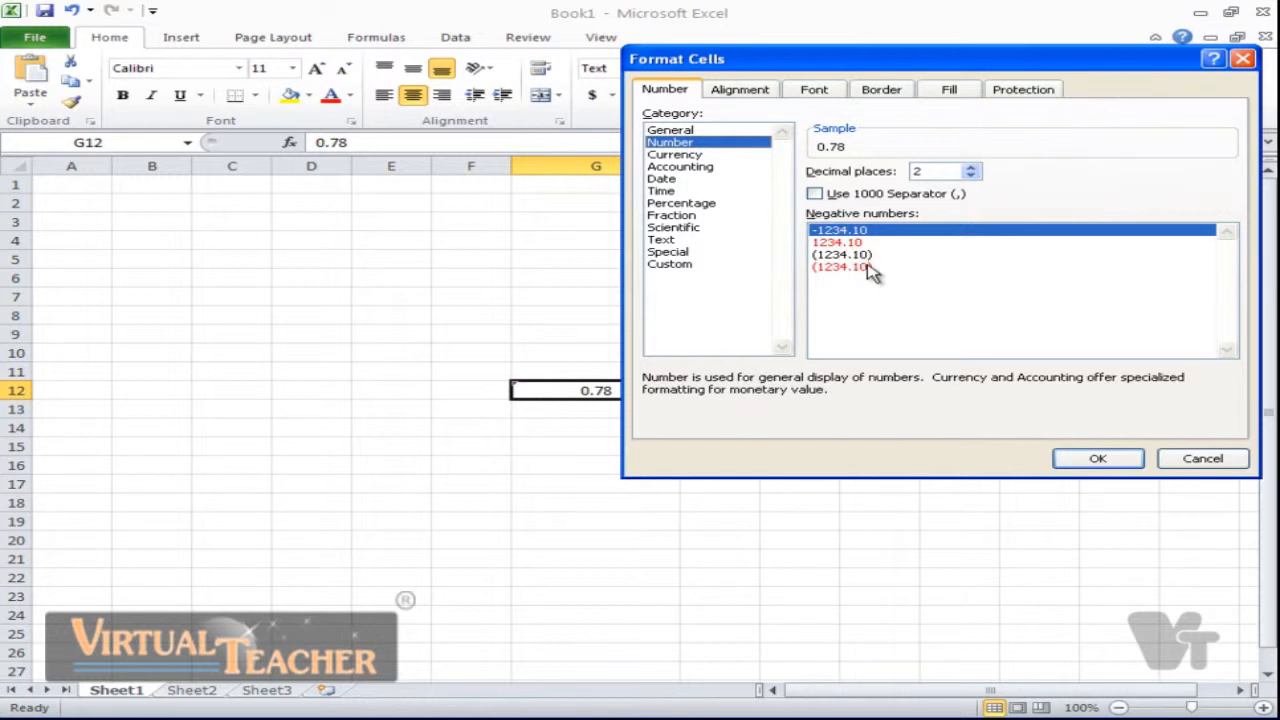
left_click(971, 167)
left_click(972, 168)
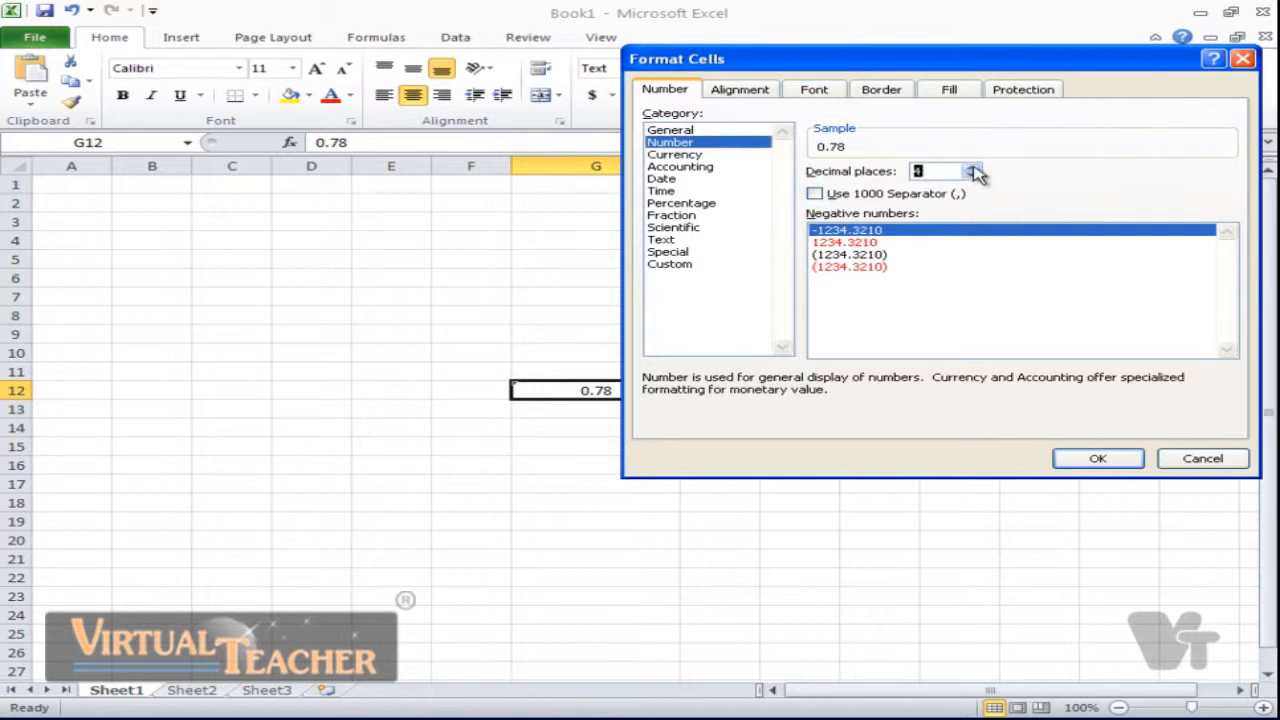
left_click(972, 168)
left_click(972, 168)
left_click(972, 168)
left_click(971, 176)
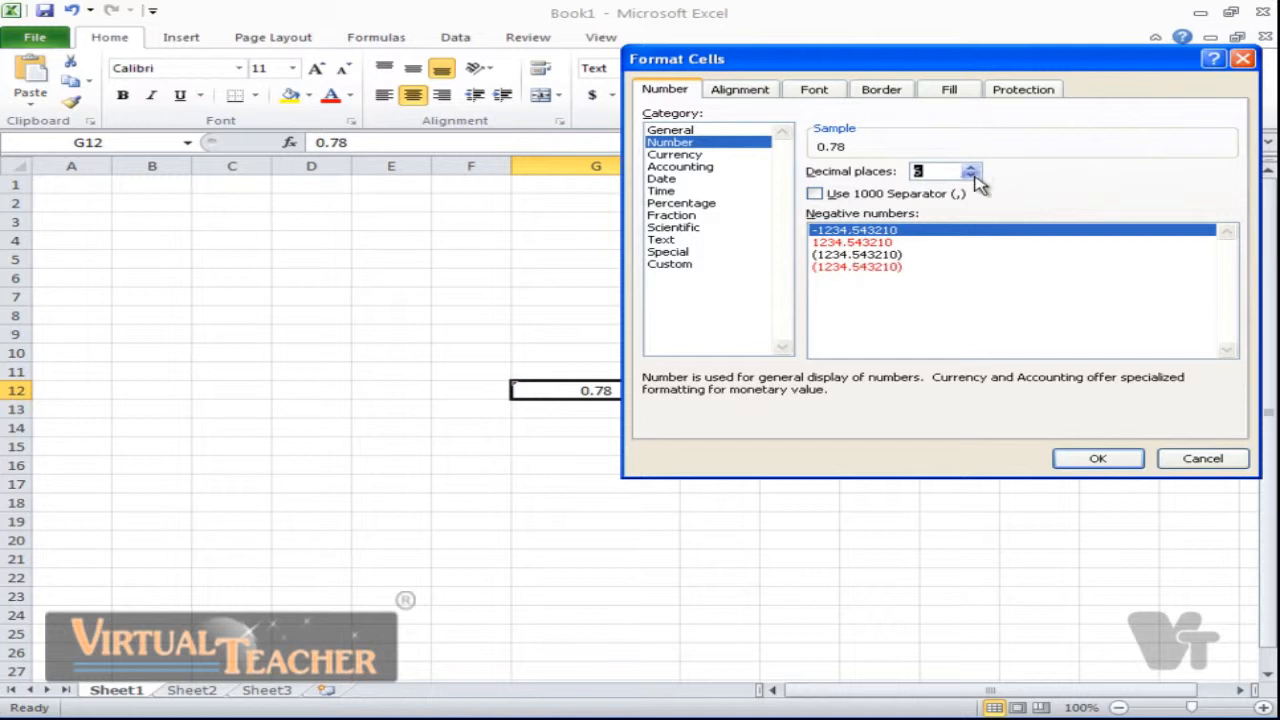
left_click(971, 176)
left_click(971, 176)
left_click(971, 176)
left_click(971, 176)
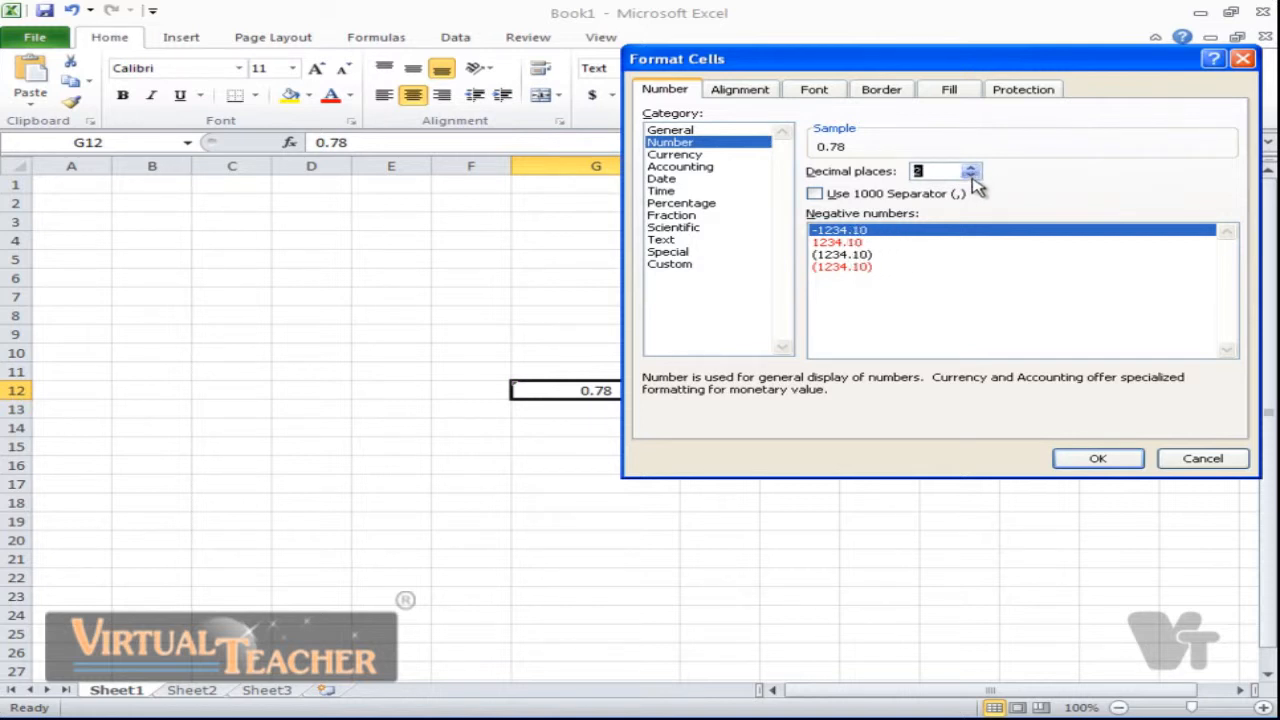
Examine the symbol choices offered for the Currency and Accounting categories.
left_click(733, 155)
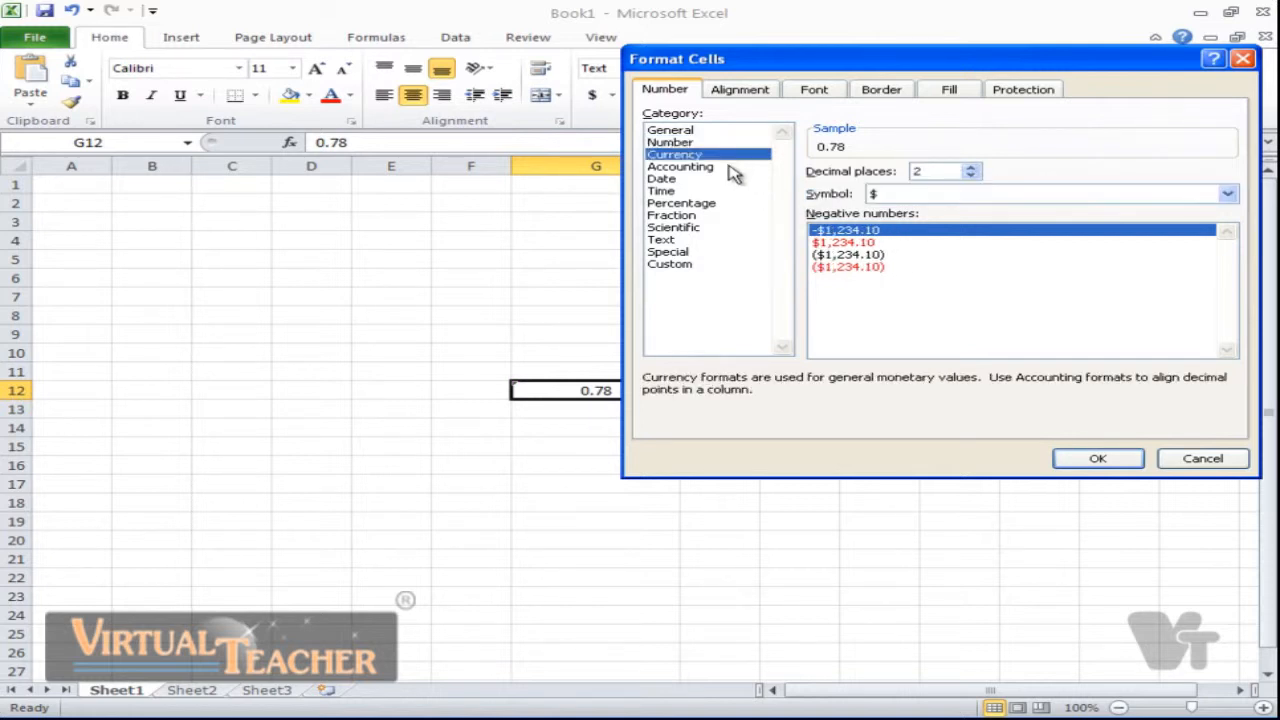
left_click(1062, 194)
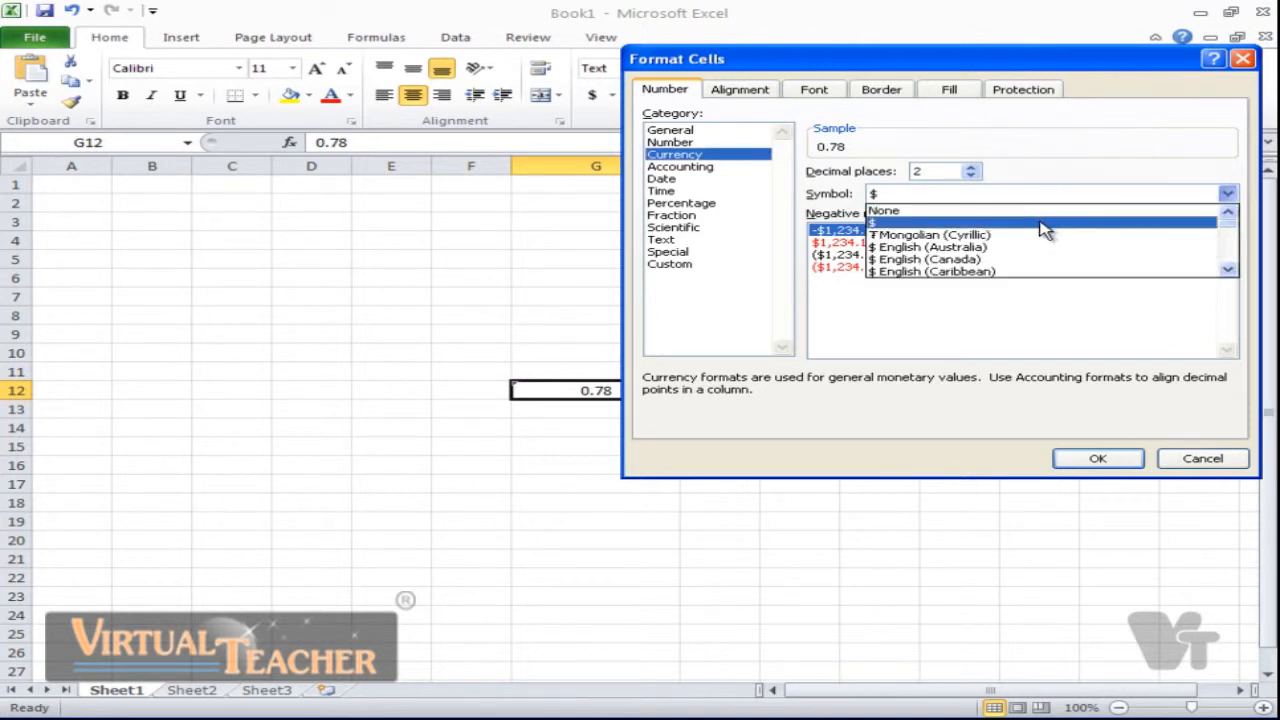
scroll(1040, 233, "down", 2)
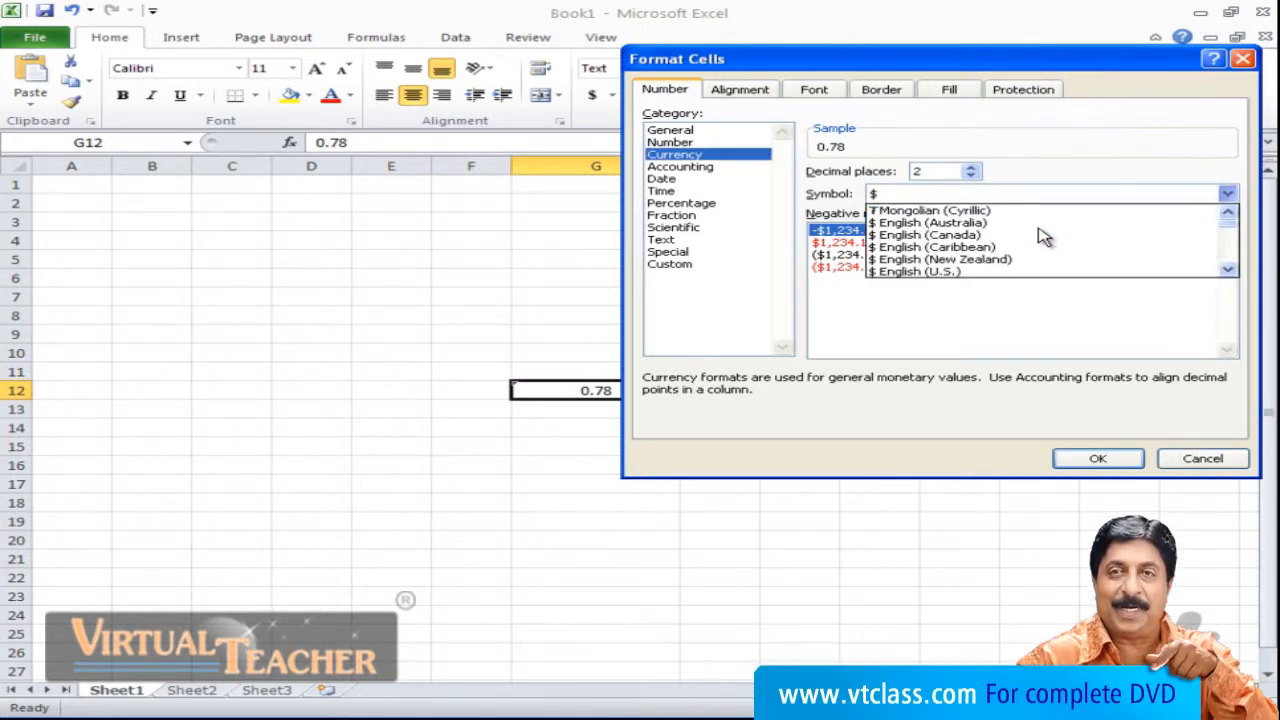
scroll(1040, 237, "down", 10)
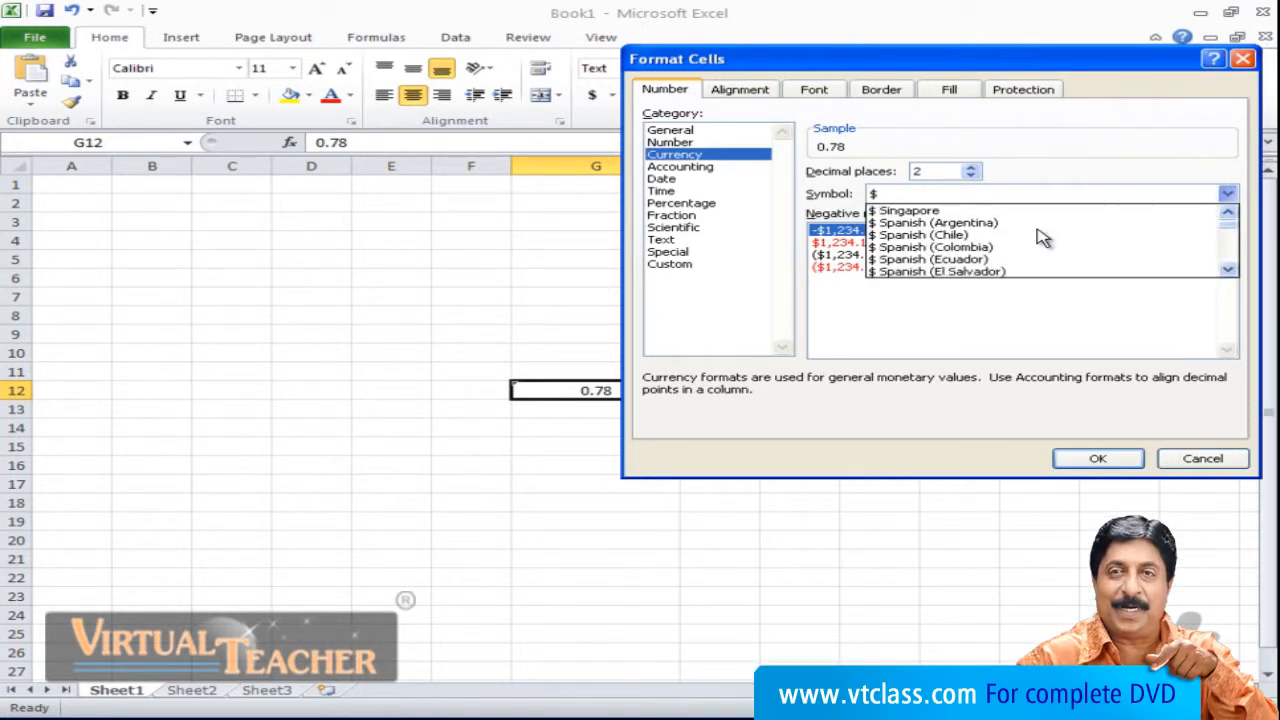
left_click(690, 166)
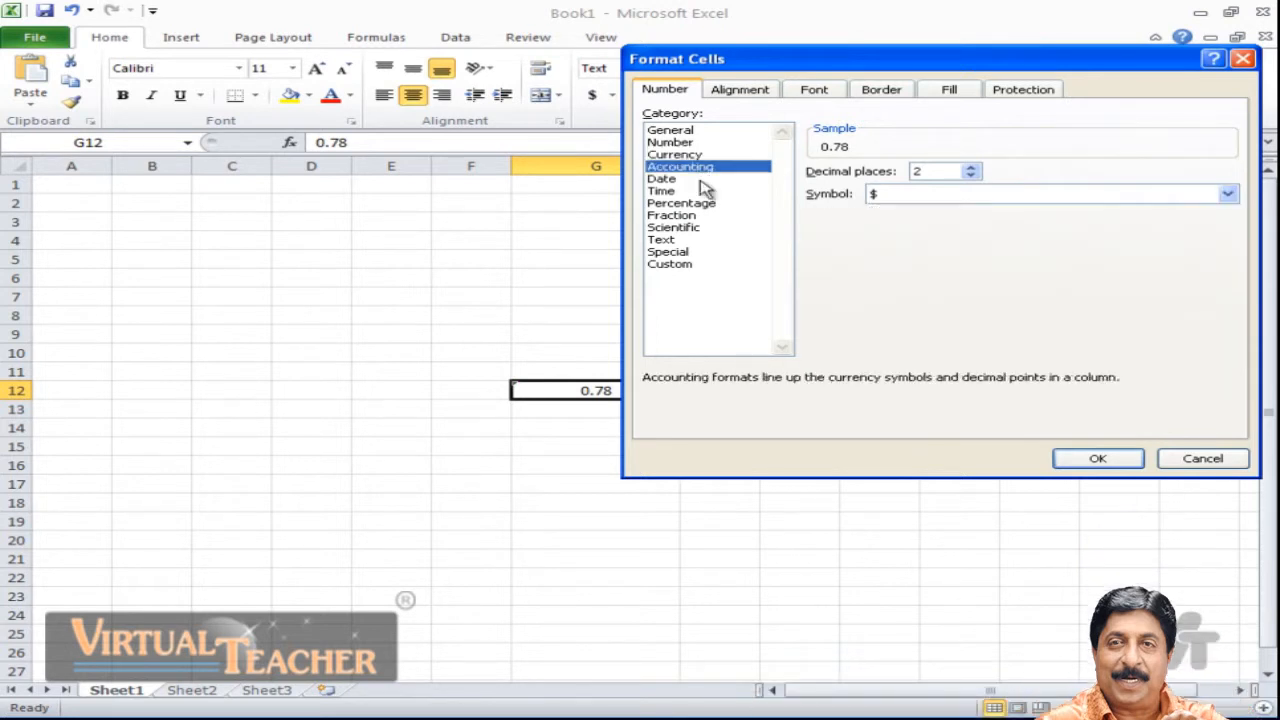
left_click(993, 195)
left_click(993, 195)
Review the format types offered by the Date, Time, Percentage, Fraction, Scientific and Special categories.
left_click(731, 179)
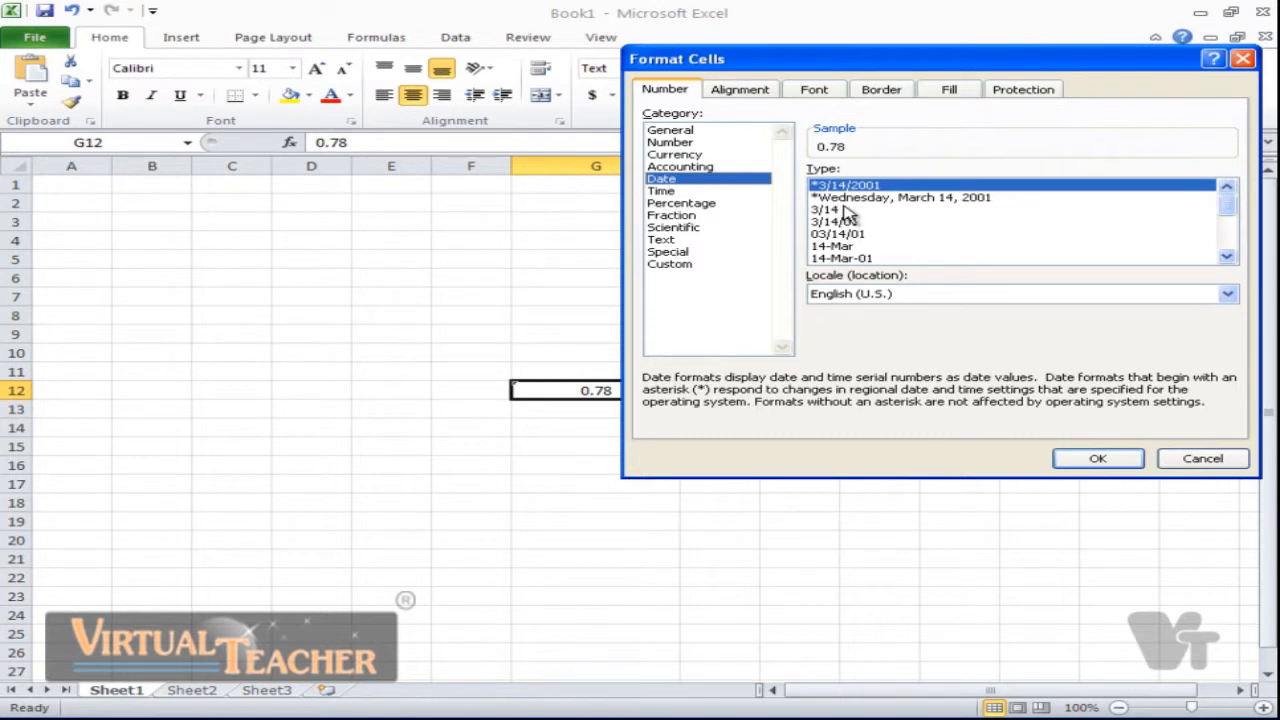
left_click(700, 191)
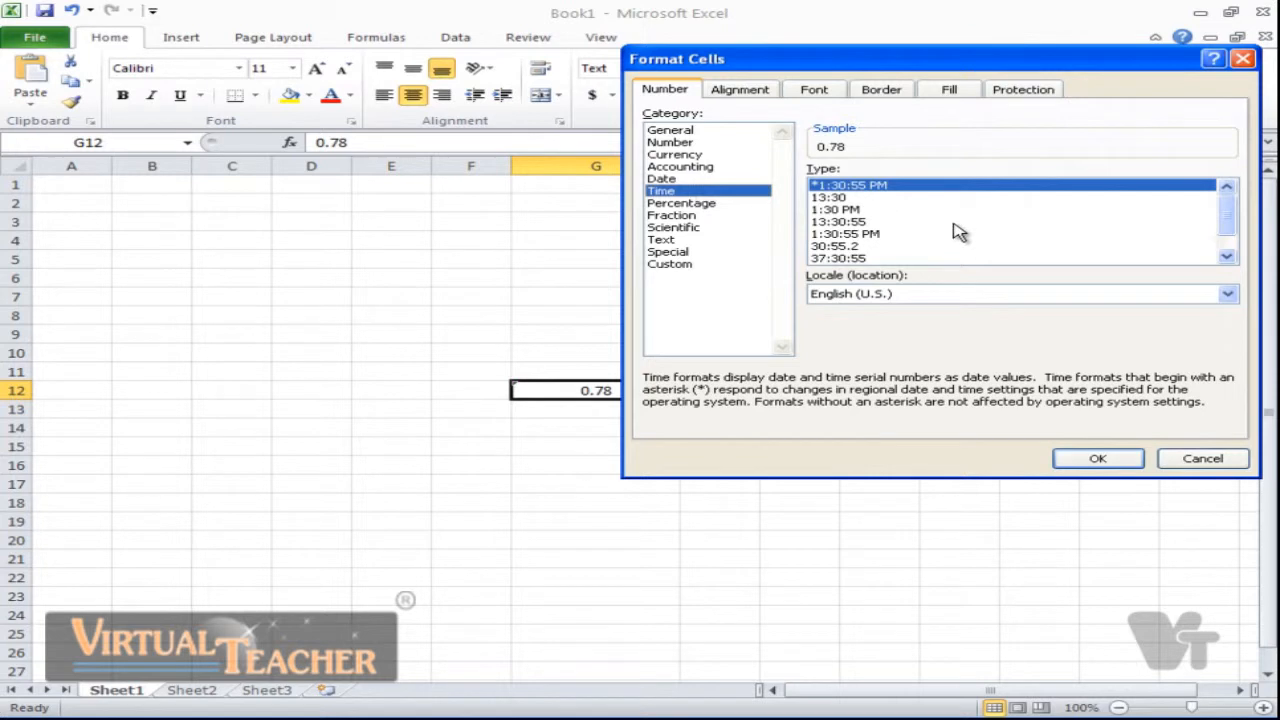
left_click(716, 205)
left_click(707, 218)
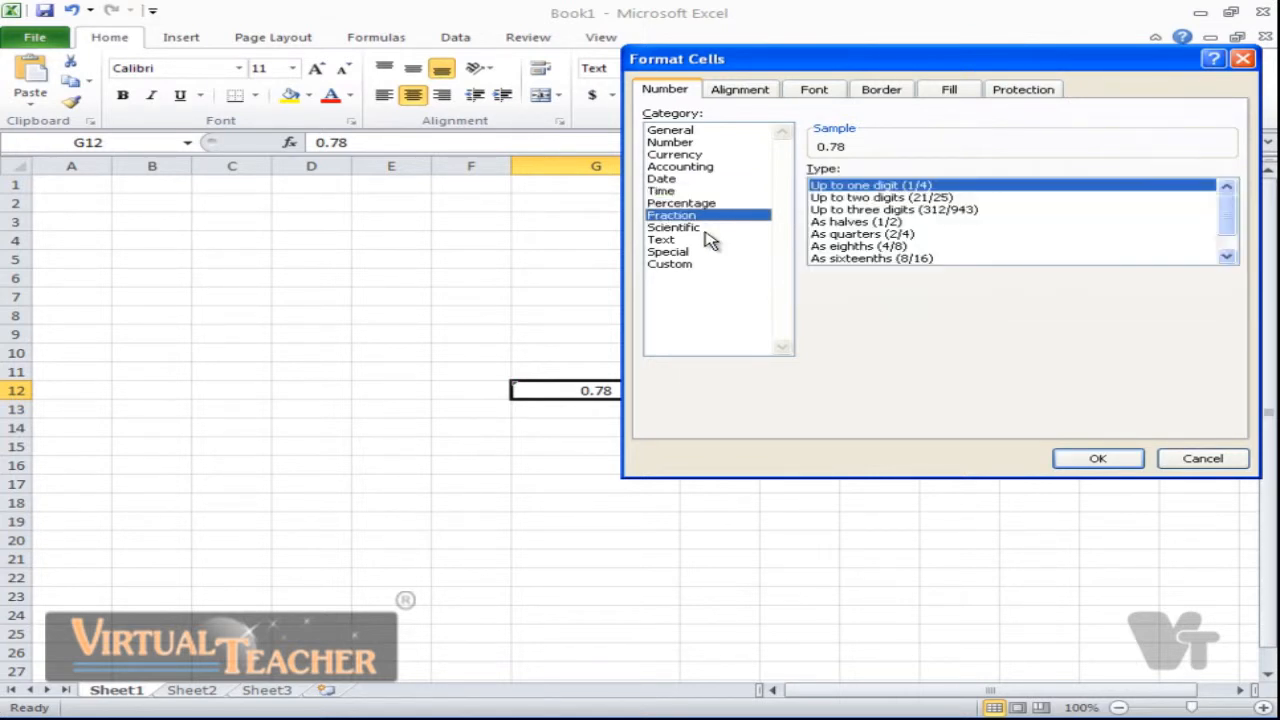
left_click(705, 229)
left_click(695, 252)
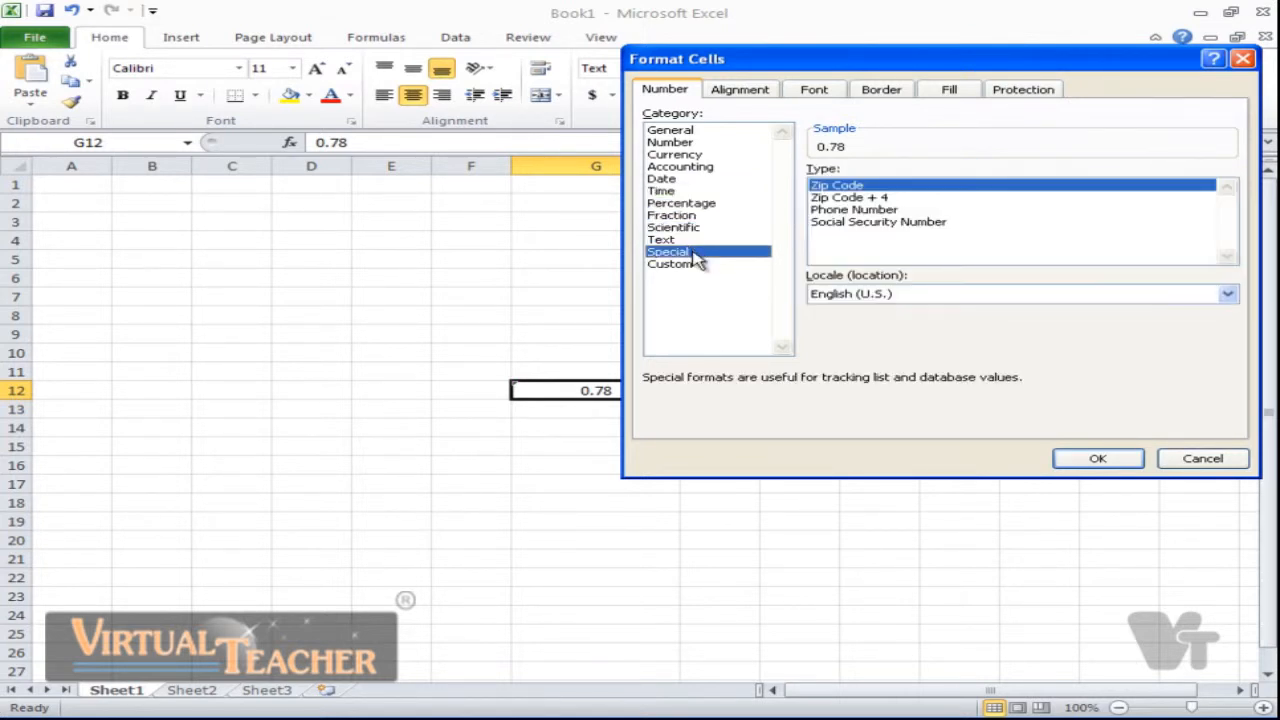
Look through the Custom format codes and apply the code 00000 to G12.
left_click(694, 264)
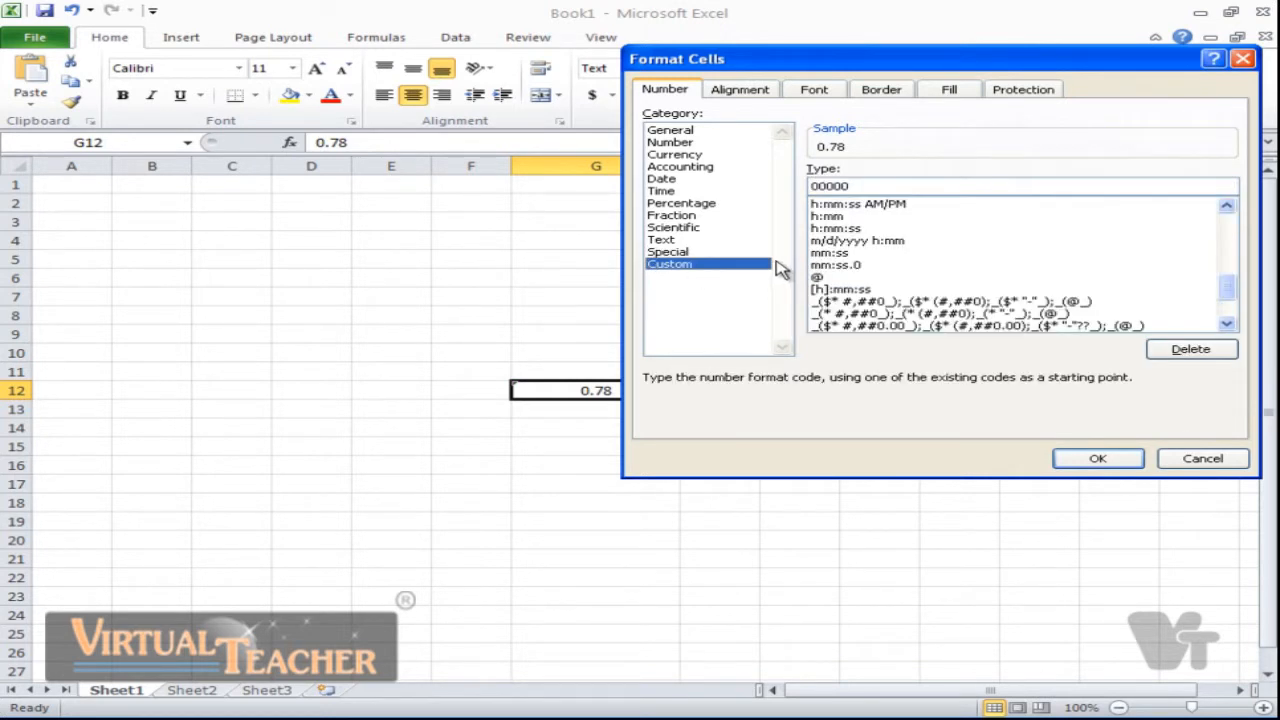
left_click_drag(1228, 289, 1208, 308)
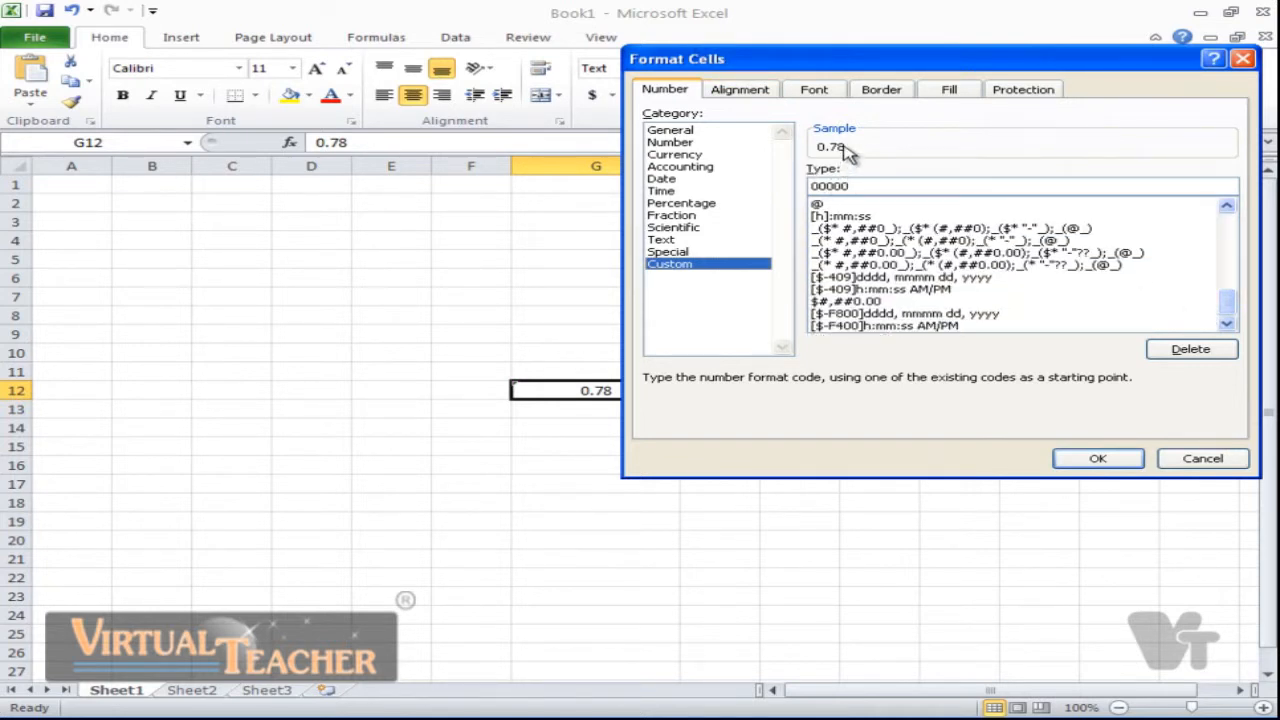
left_click(1123, 468)
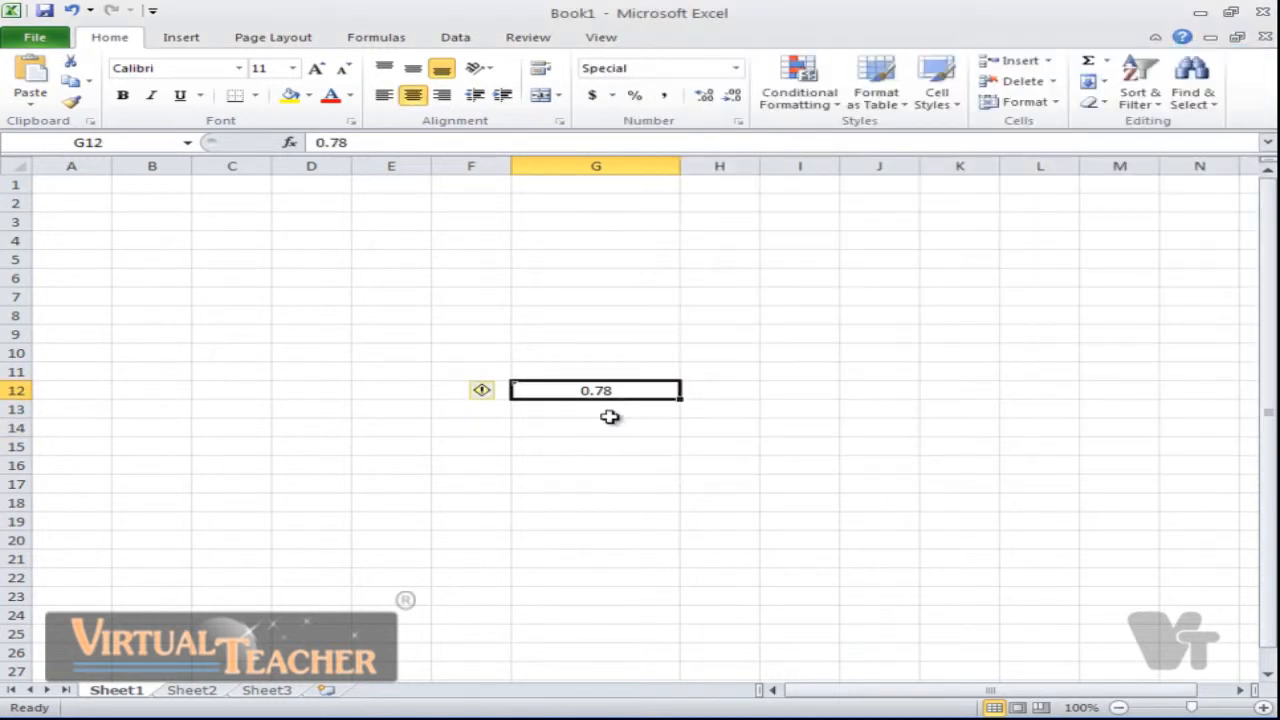
Deselect and reselect G12, and read the explanation of the error indicator beside it.
mouse_move(507, 397)
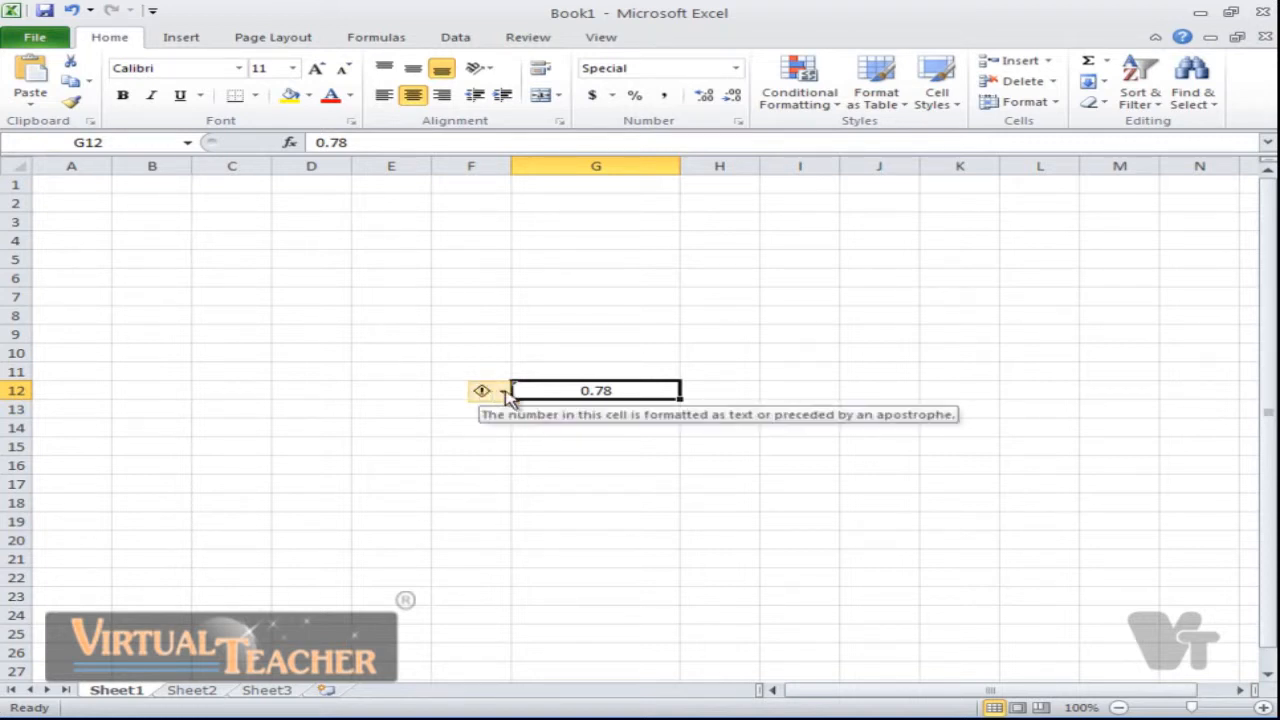
left_click(606, 498)
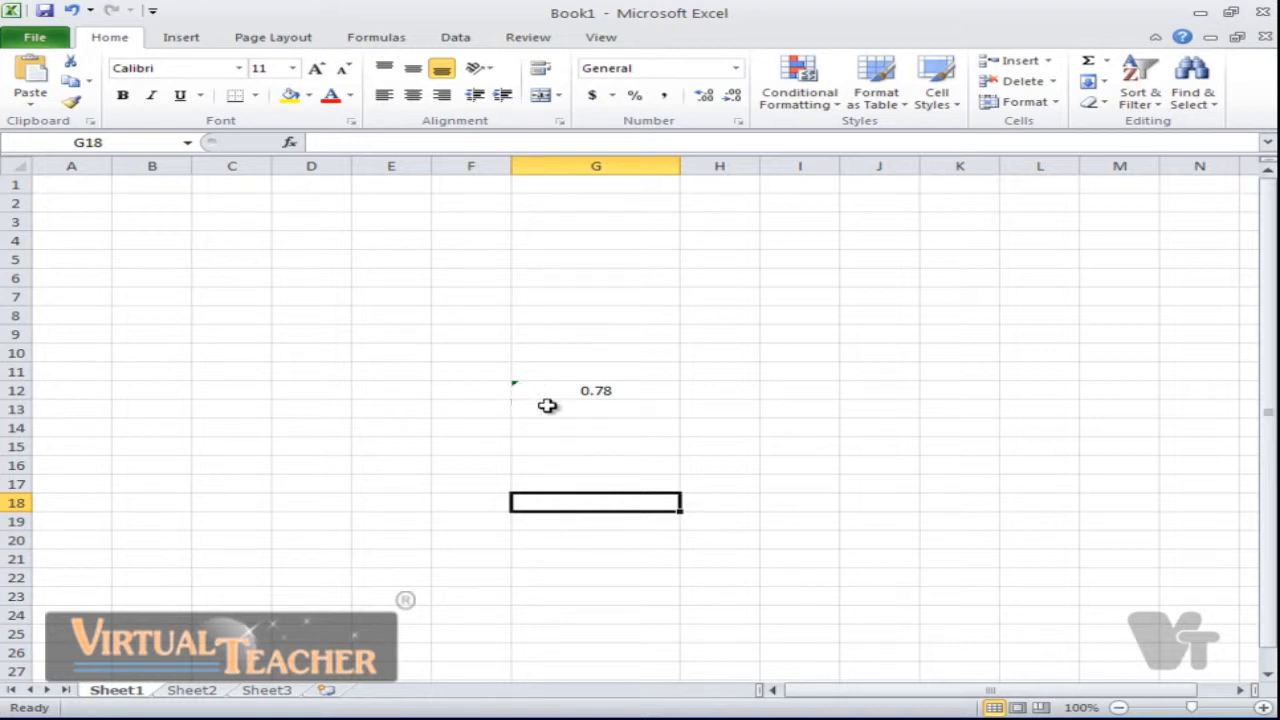
left_click(617, 392)
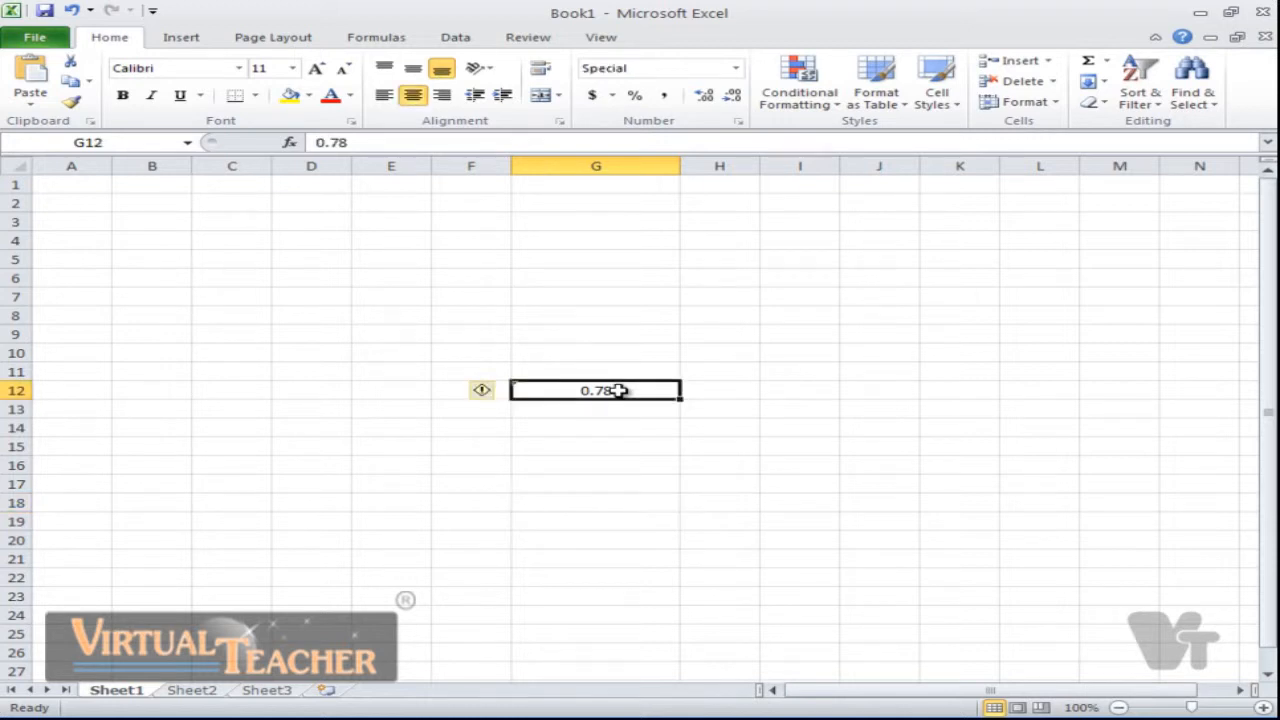
mouse_move(487, 395)
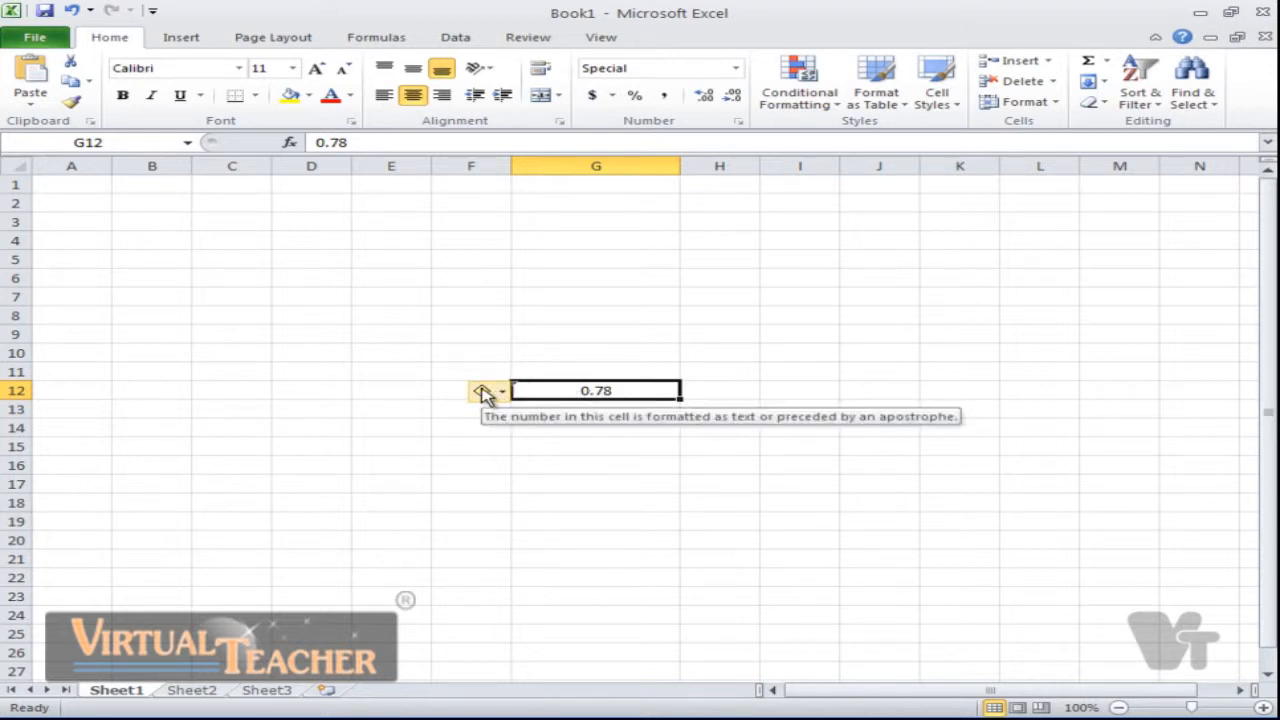
With G13 selected, open the additional accounting formats and look through the available currency symbols.
key("Return")
left_click(613, 95)
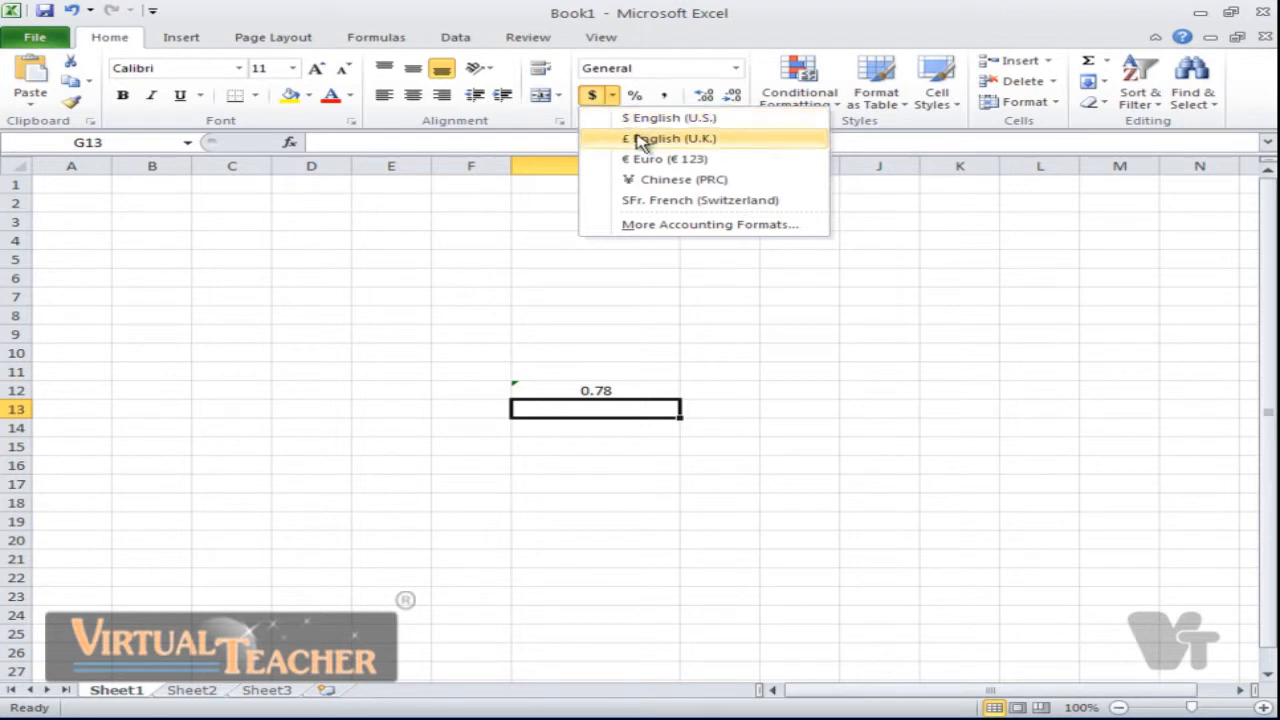
left_click(659, 226)
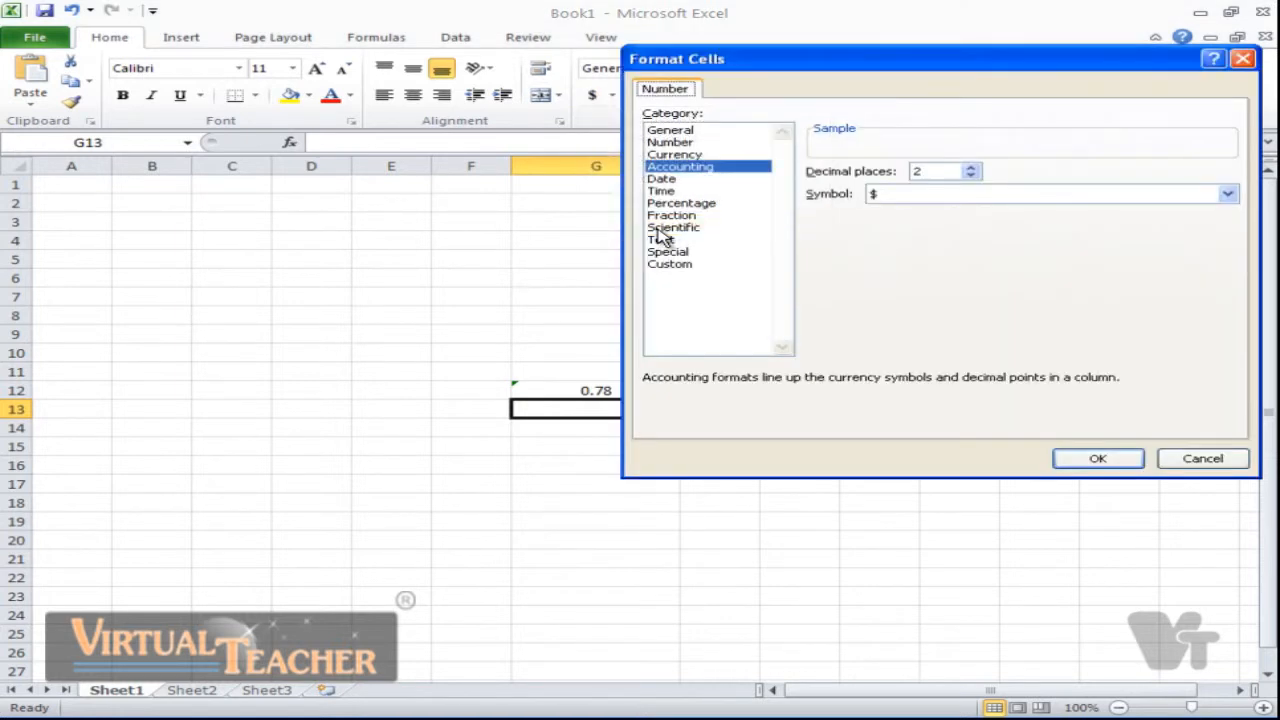
left_click(1100, 196)
scroll(1097, 242, "down", 2)
scroll(1100, 238, "down", 12)
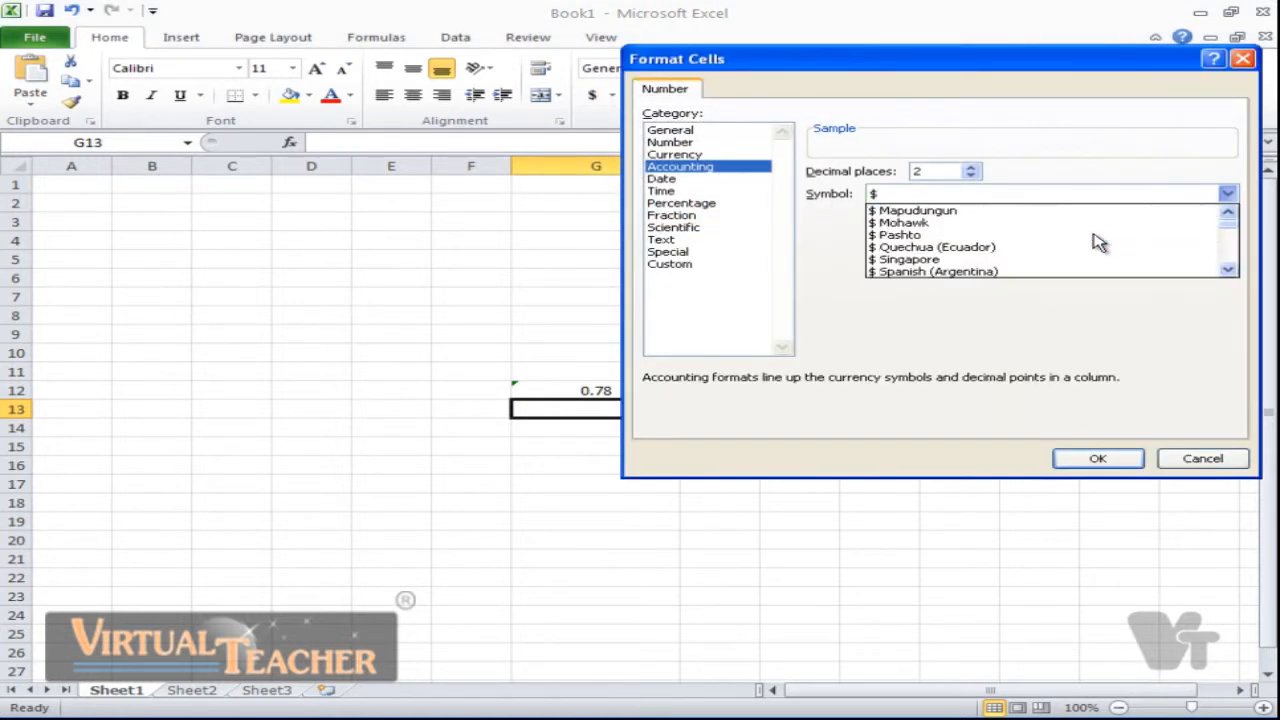
scroll(1110, 232, "down", 15)
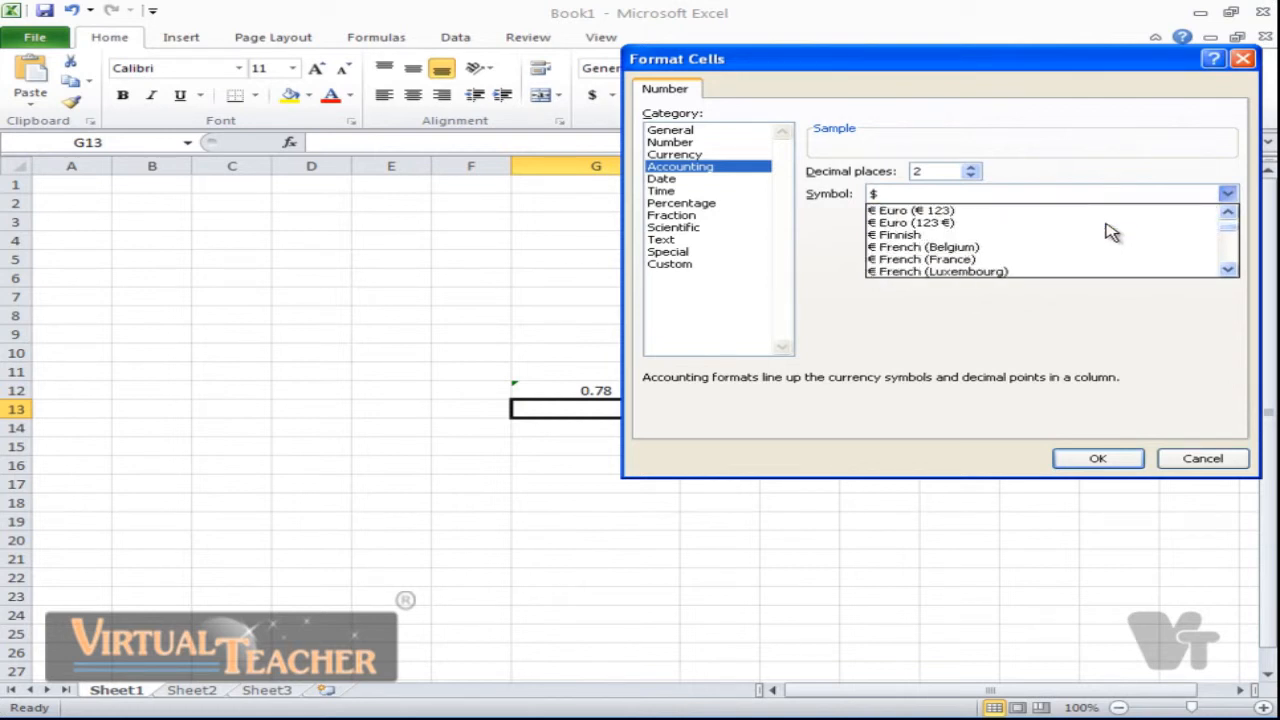
scroll(1110, 232, "down", 15)
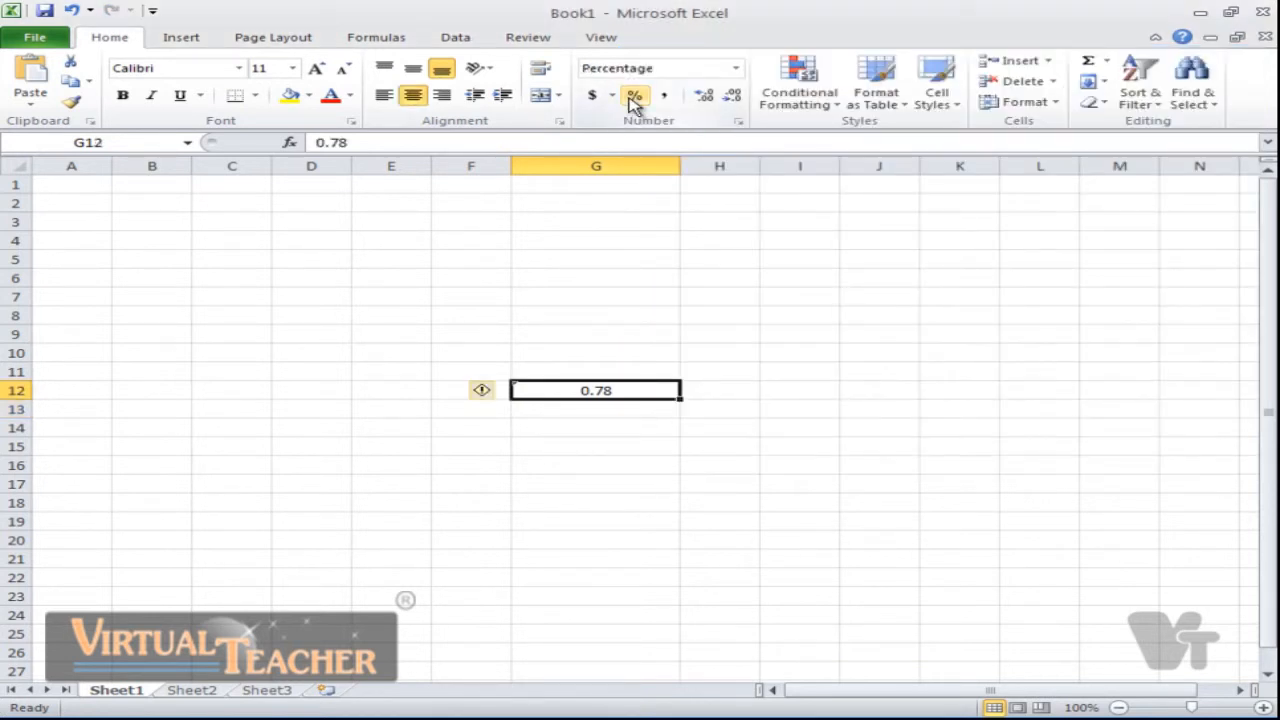
Clear the contents of G12 and enter 98 there in the Number format.
left_click(736, 68)
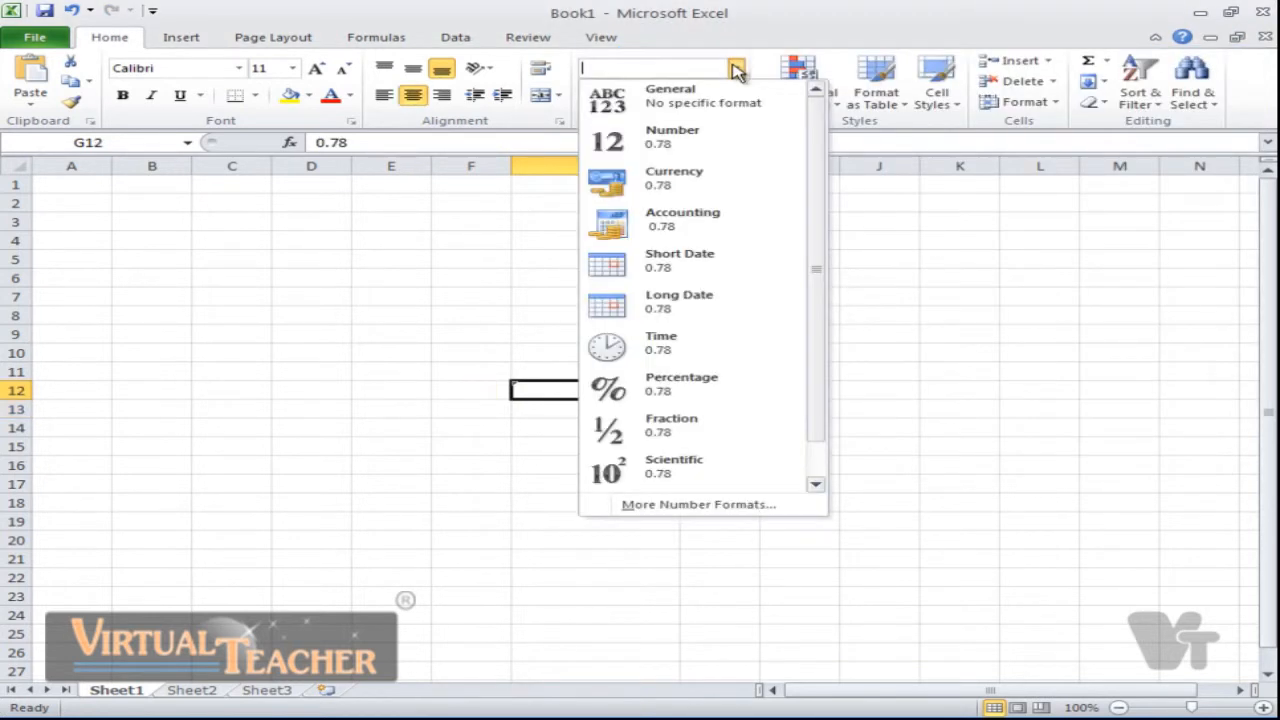
left_click(736, 68)
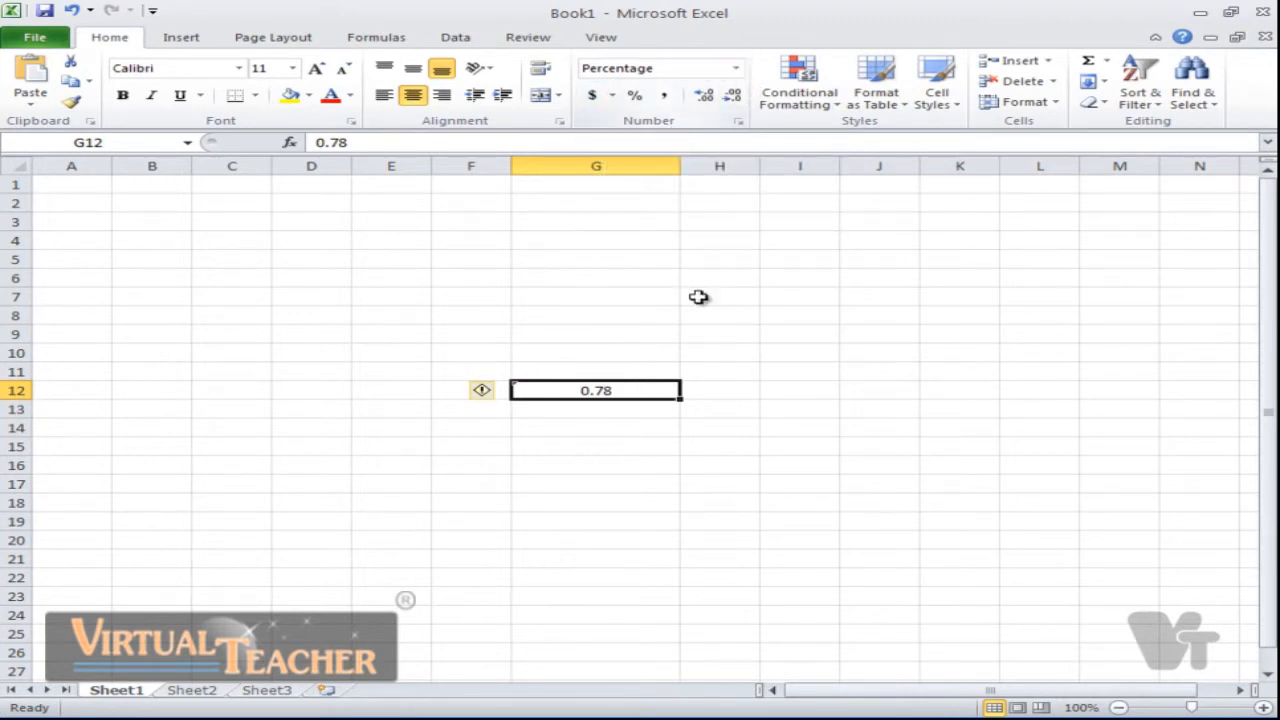
right_click(625, 391)
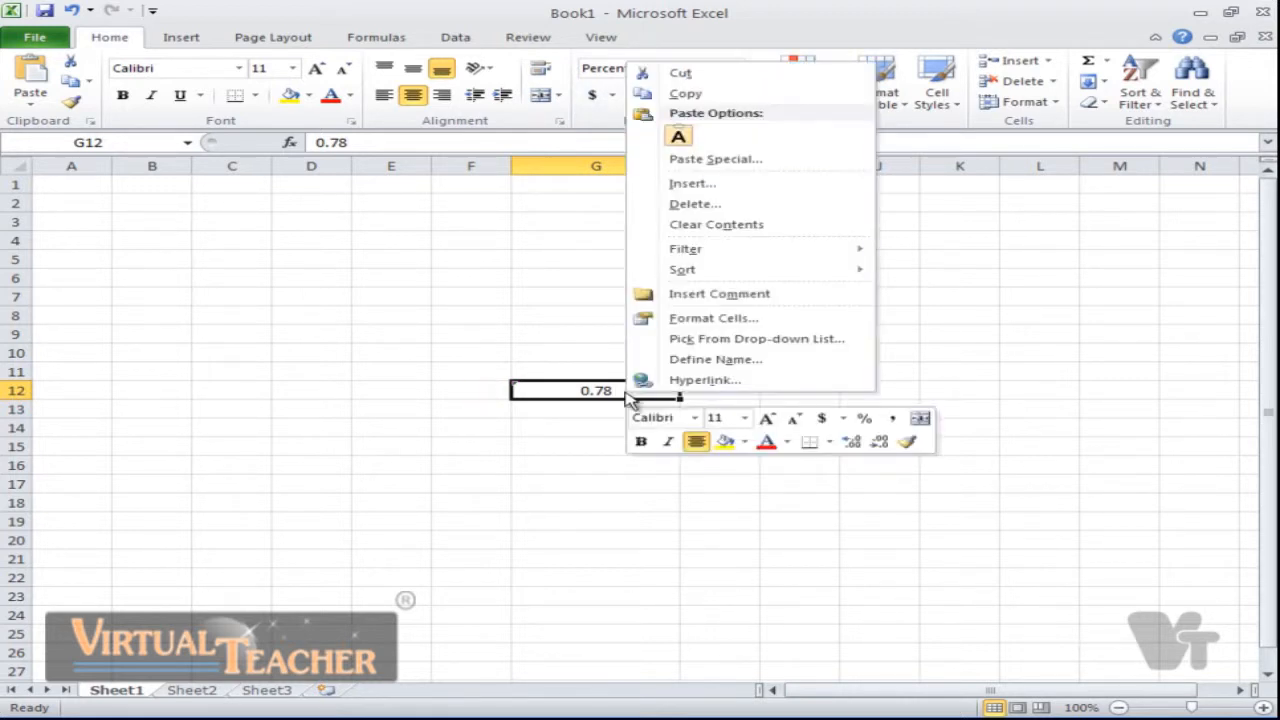
left_click(716, 224)
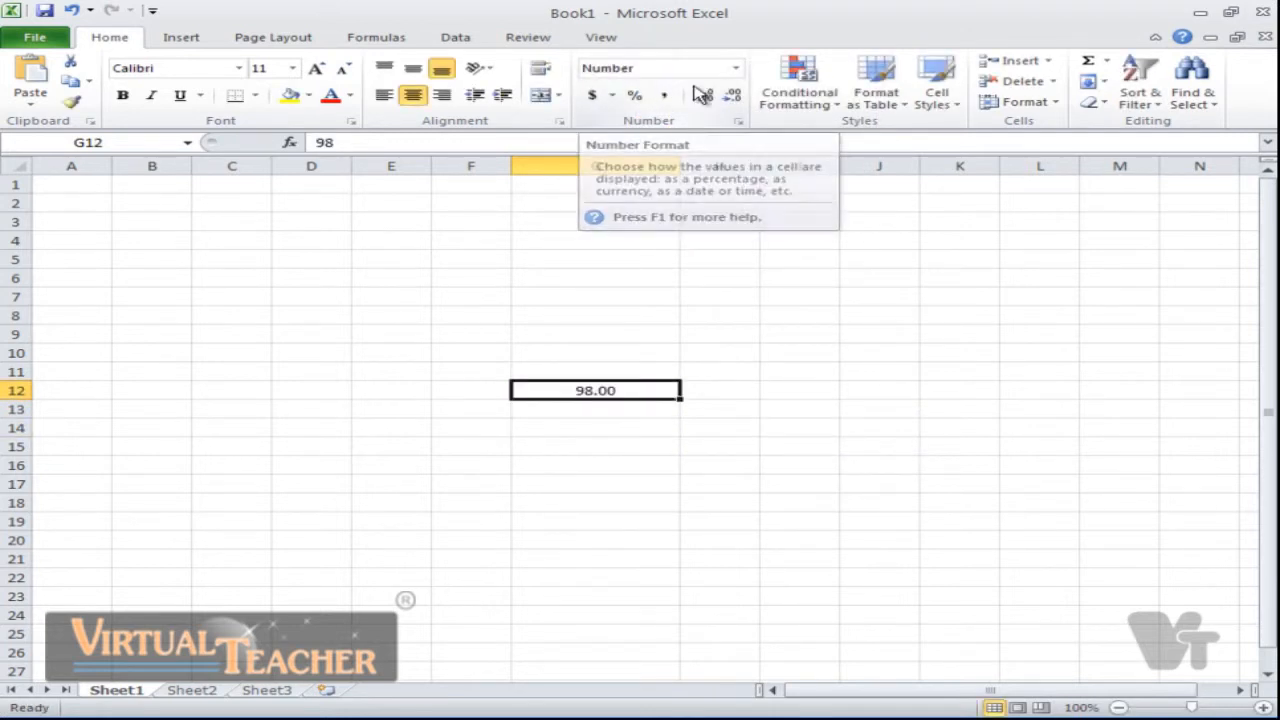
Apply the percent style to G12 and correct its value to 98%.
left_click(638, 95)
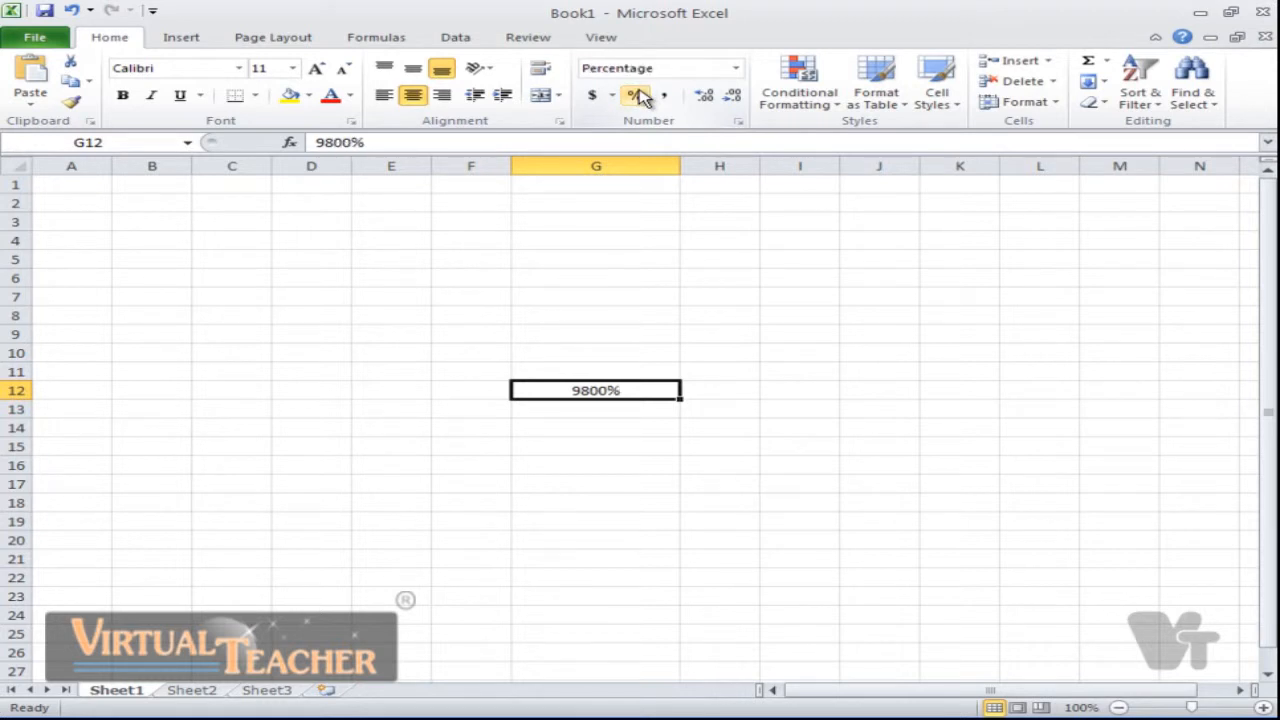
left_click_drag(333, 142, 352, 142)
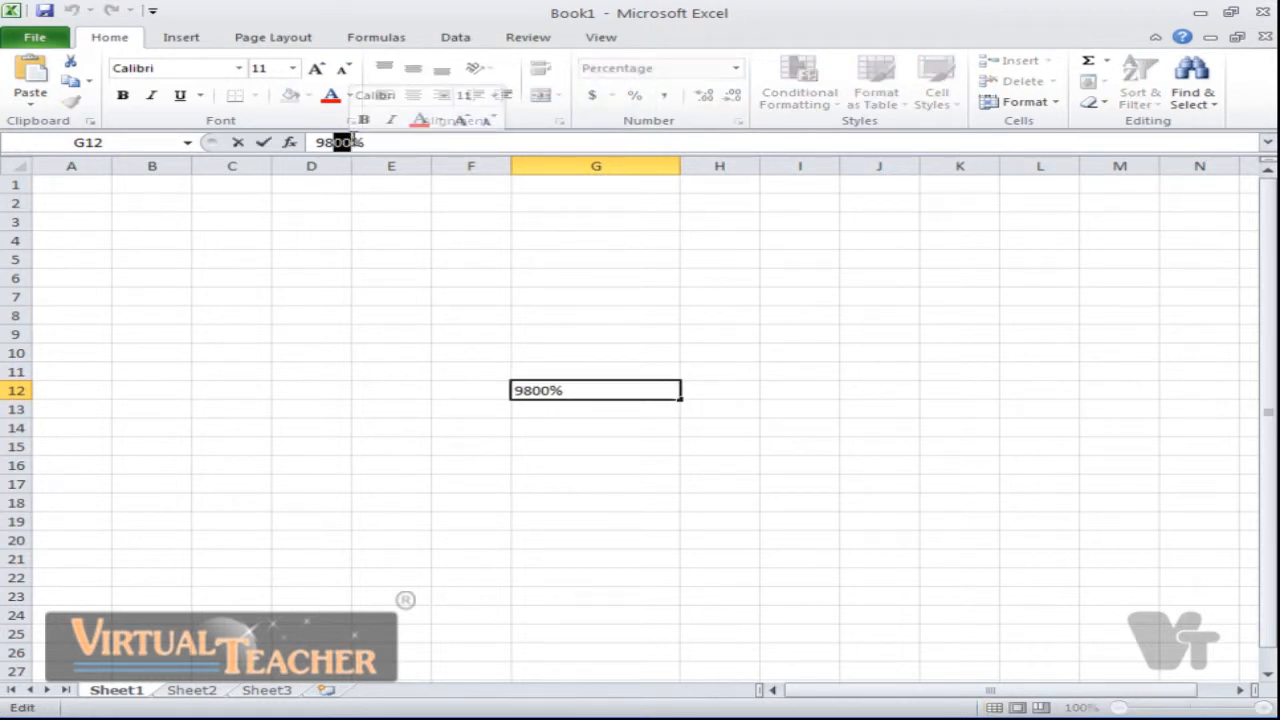
key("Delete")
left_click(608, 377)
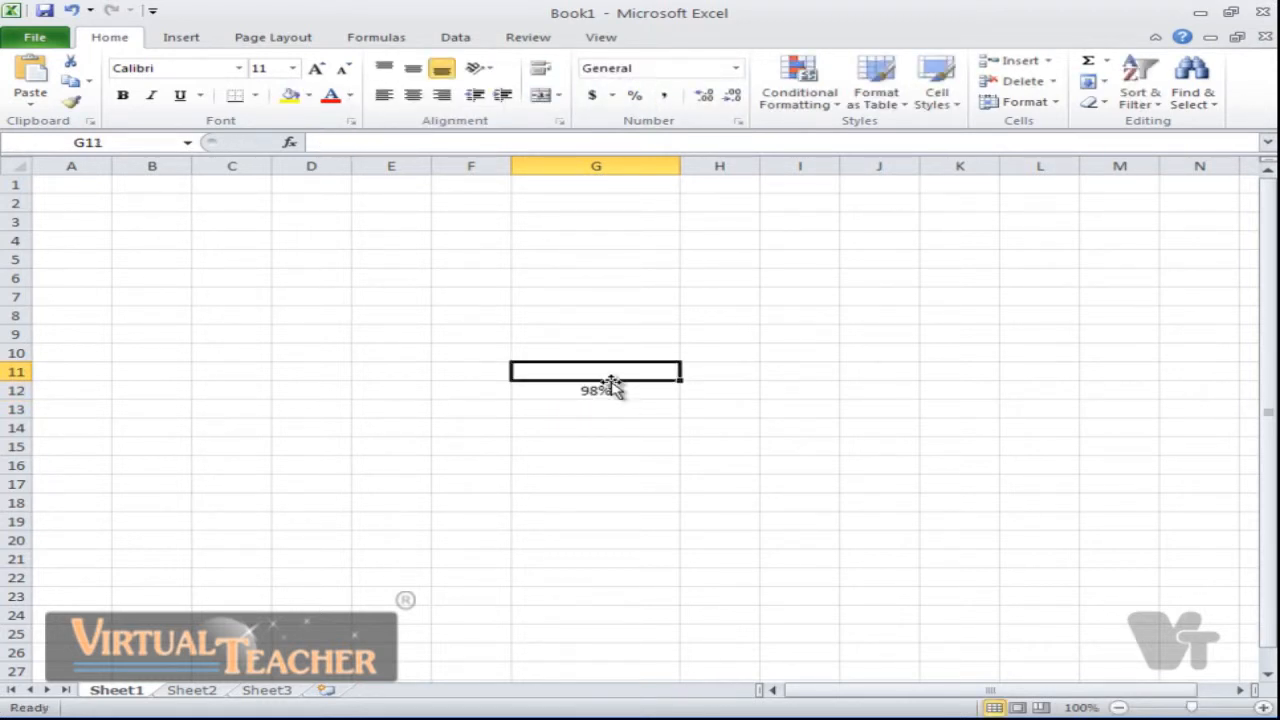
left_click(609, 390)
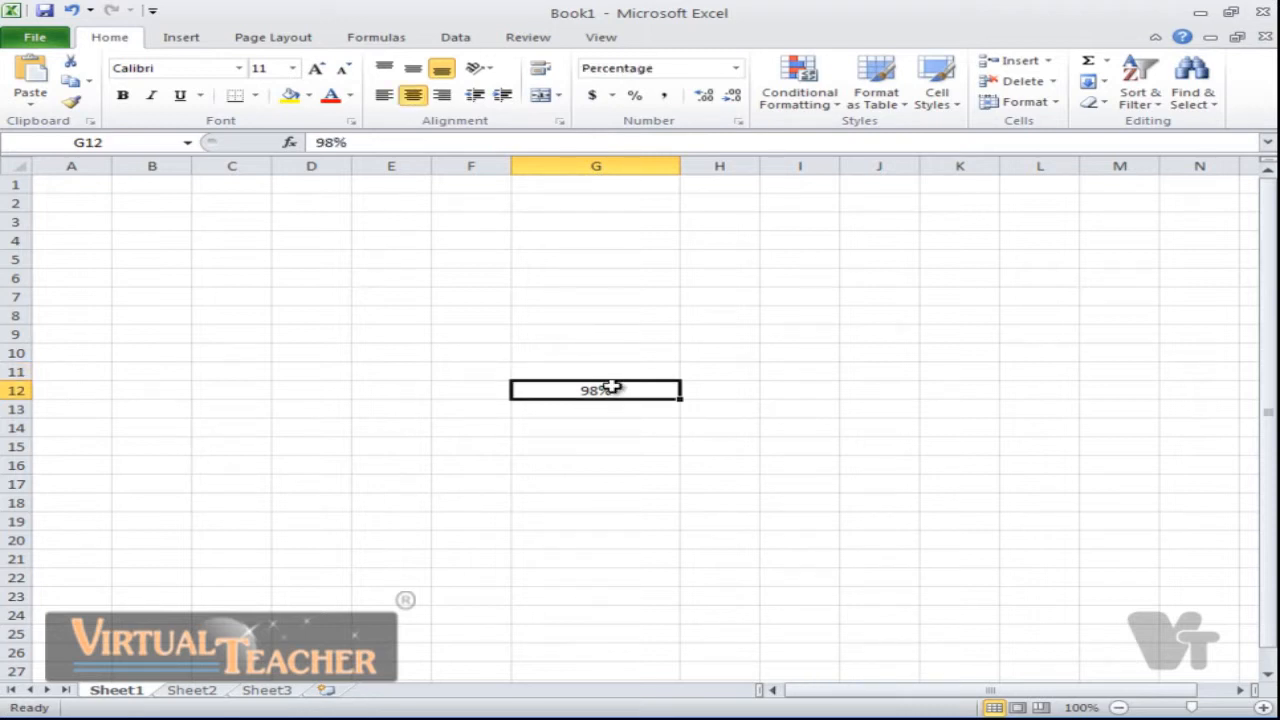
Try the comma style on G12 and undo it.
left_click(665, 97)
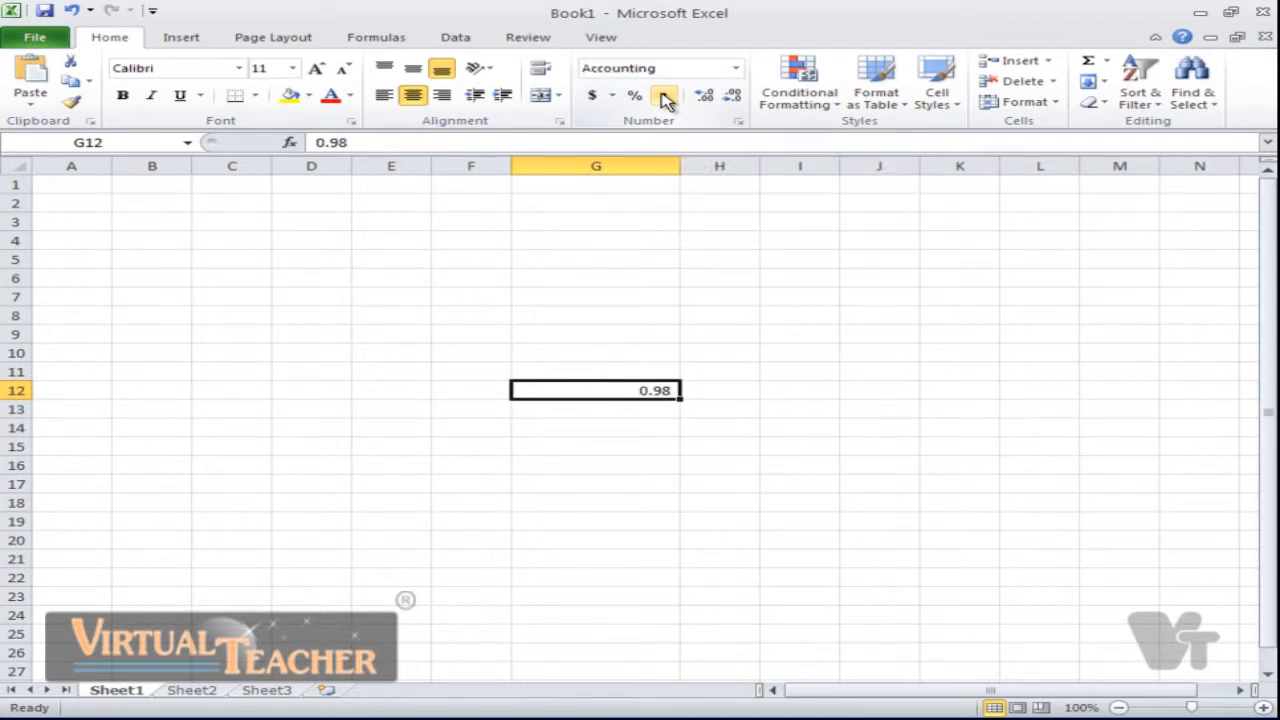
key("ctrl+z")
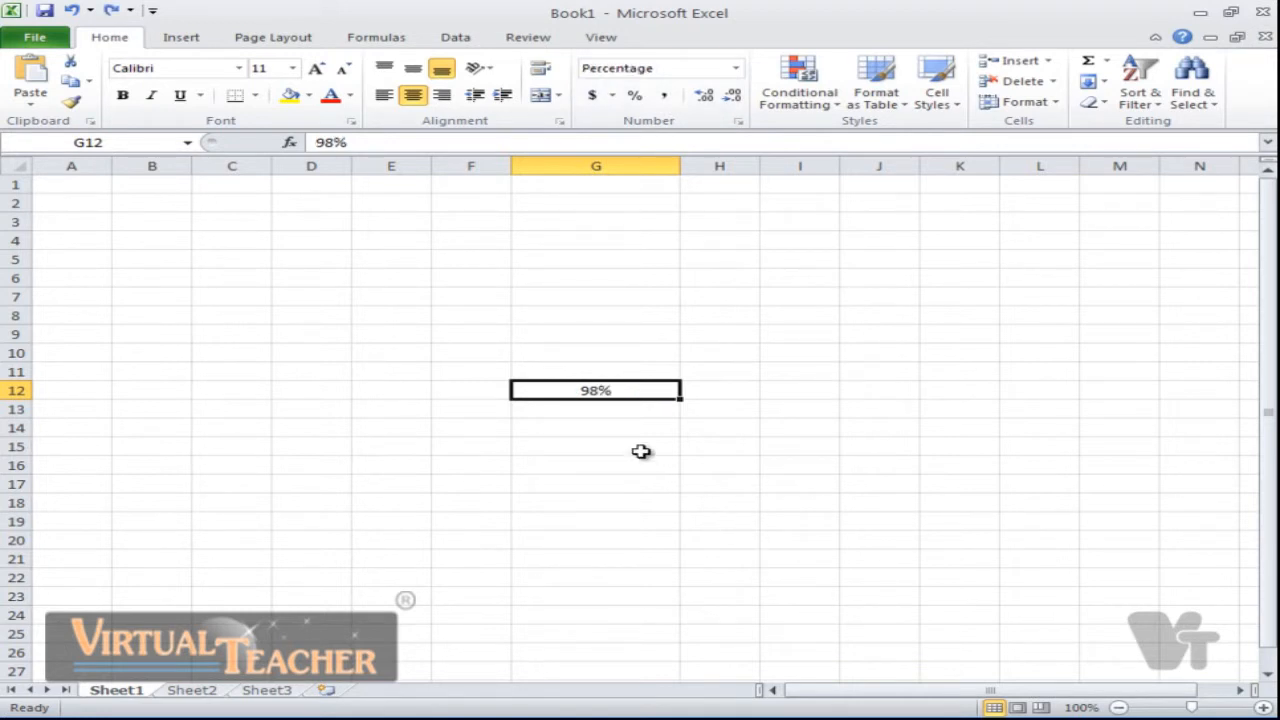
Enter 1568598 in G9 and apply the comma style to it.
left_click(643, 342)
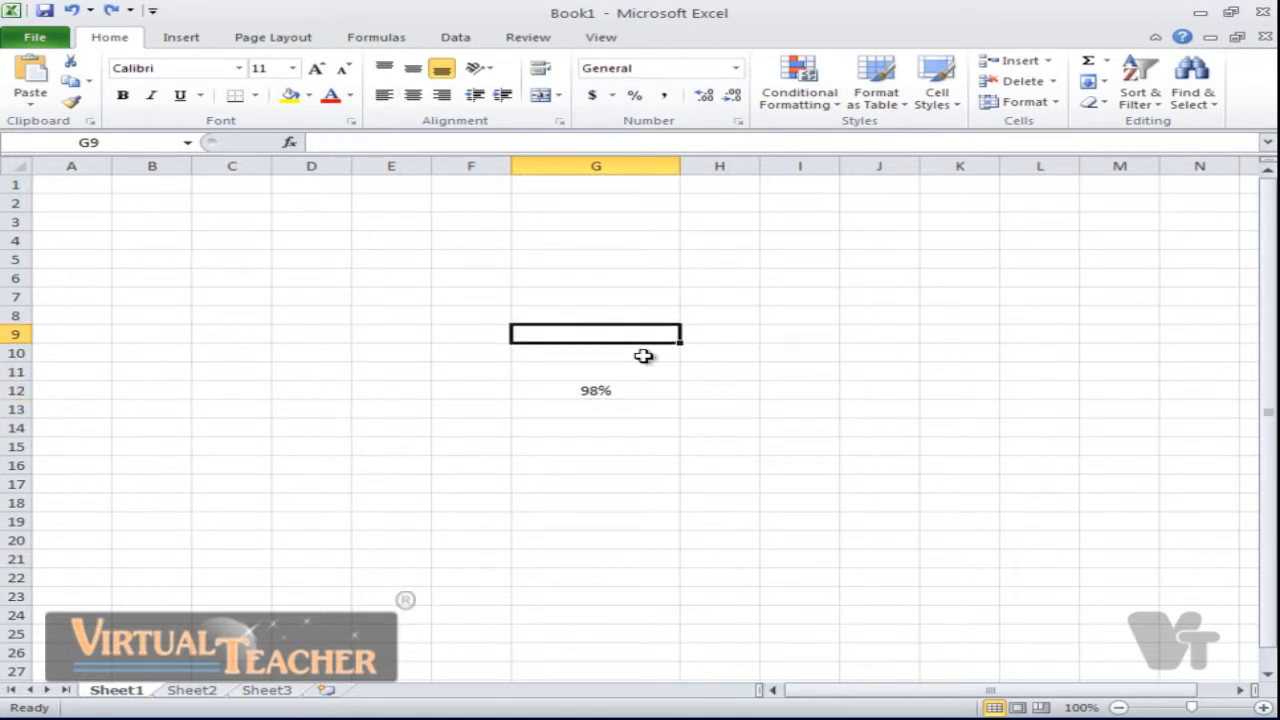
type("1568598")
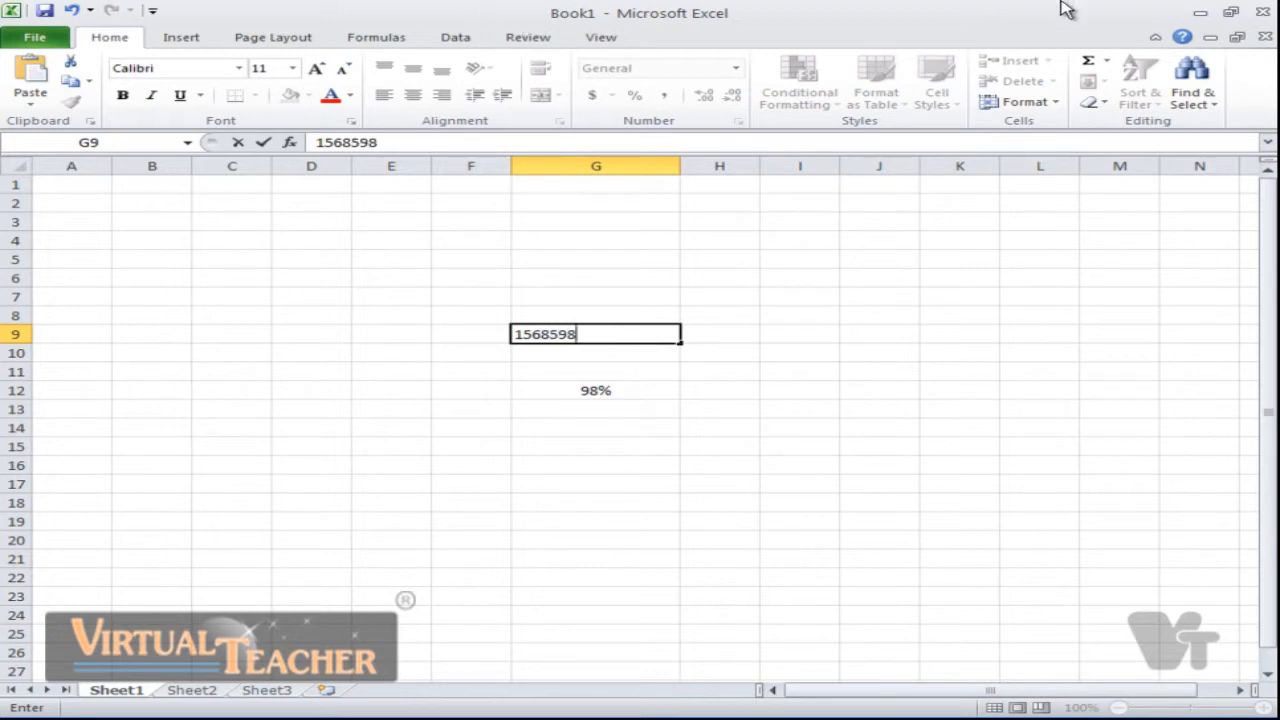
key("ctrl+Return")
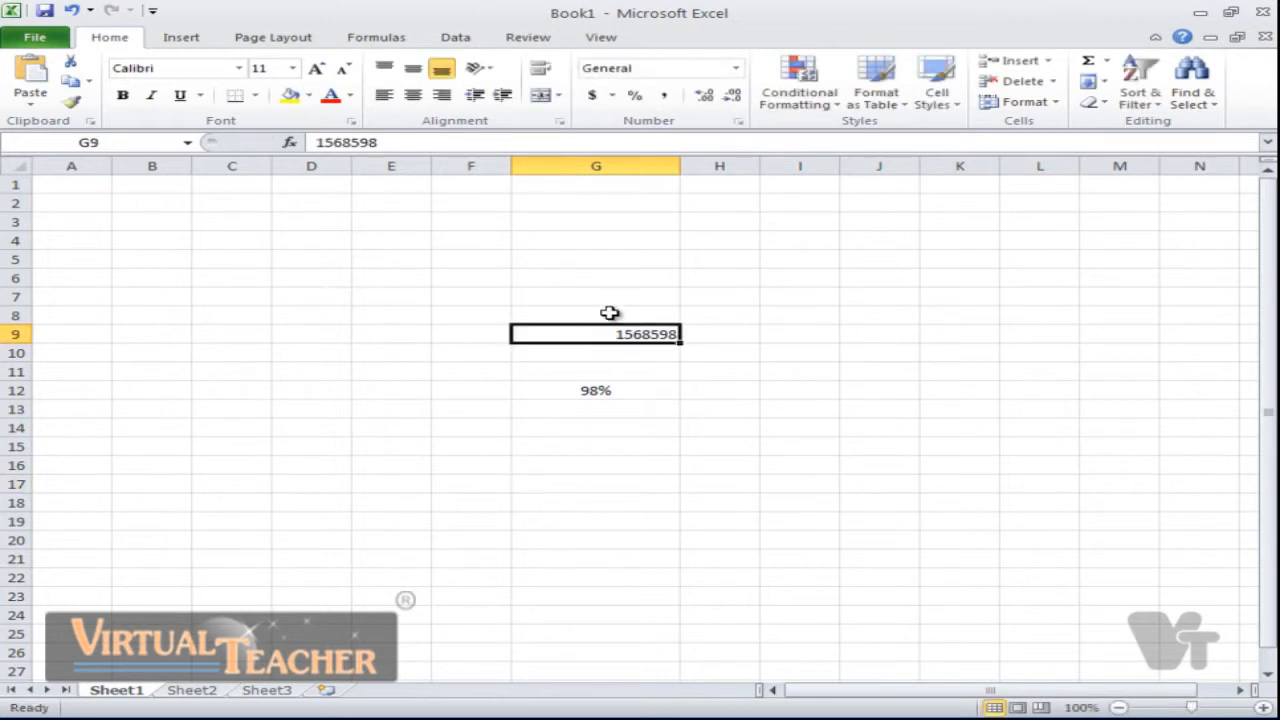
left_click(662, 96)
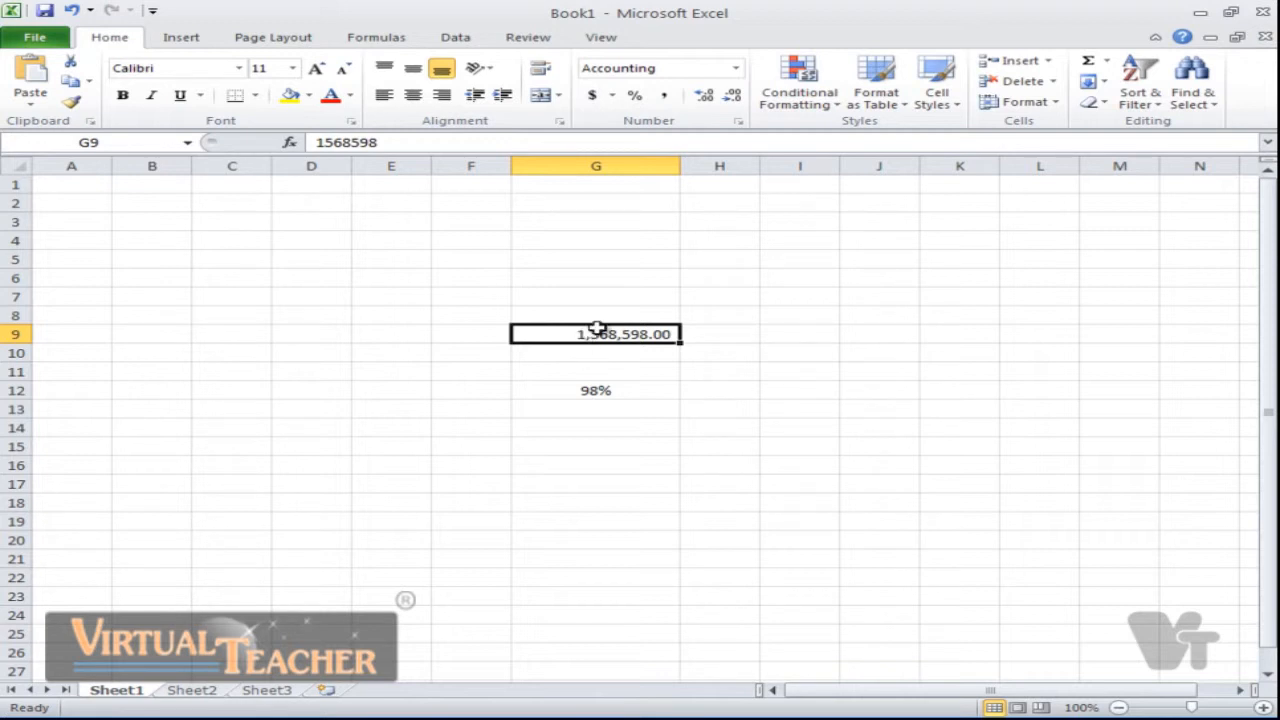
Increase the number of decimals shown in G9 to 15 places.
left_click(704, 98)
left_click(704, 98)
left_click(704, 98)
left_click(704, 98)
left_click(704, 98)
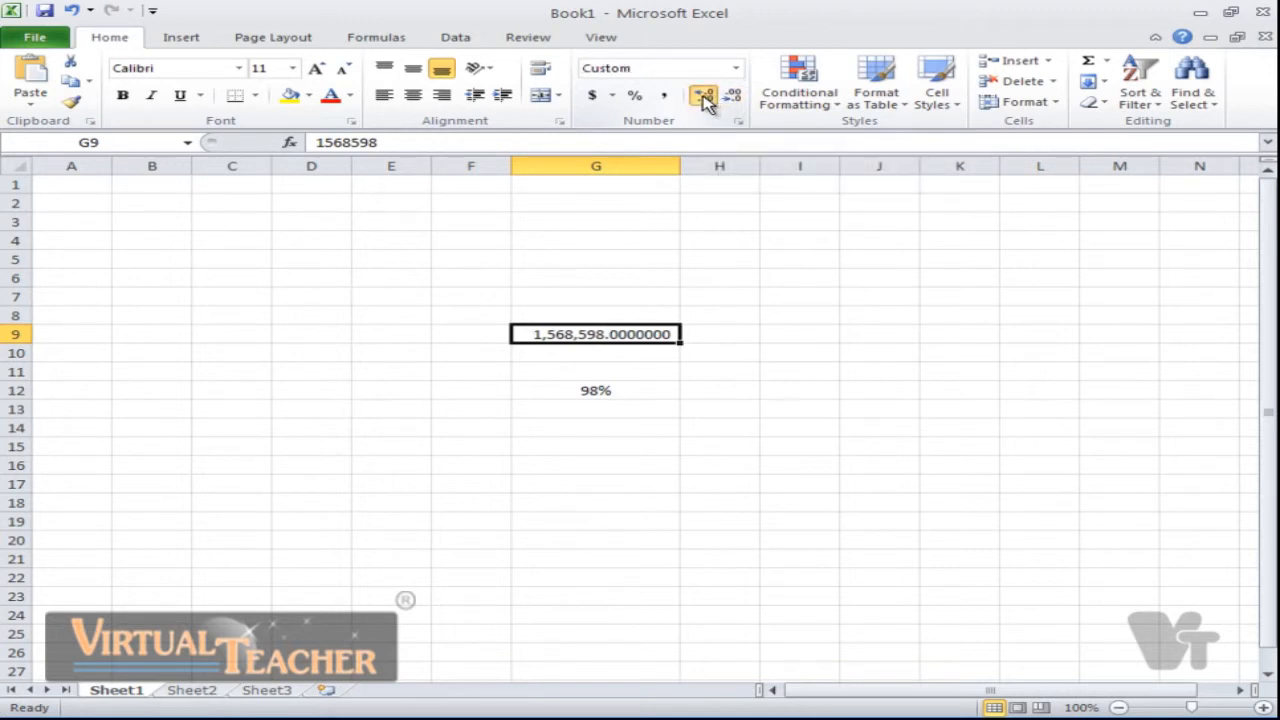
left_click(704, 98)
left_click(704, 98)
left_click(704, 98)
left_click(704, 98)
left_click(704, 98)
left_click(704, 98)
left_click(704, 98)
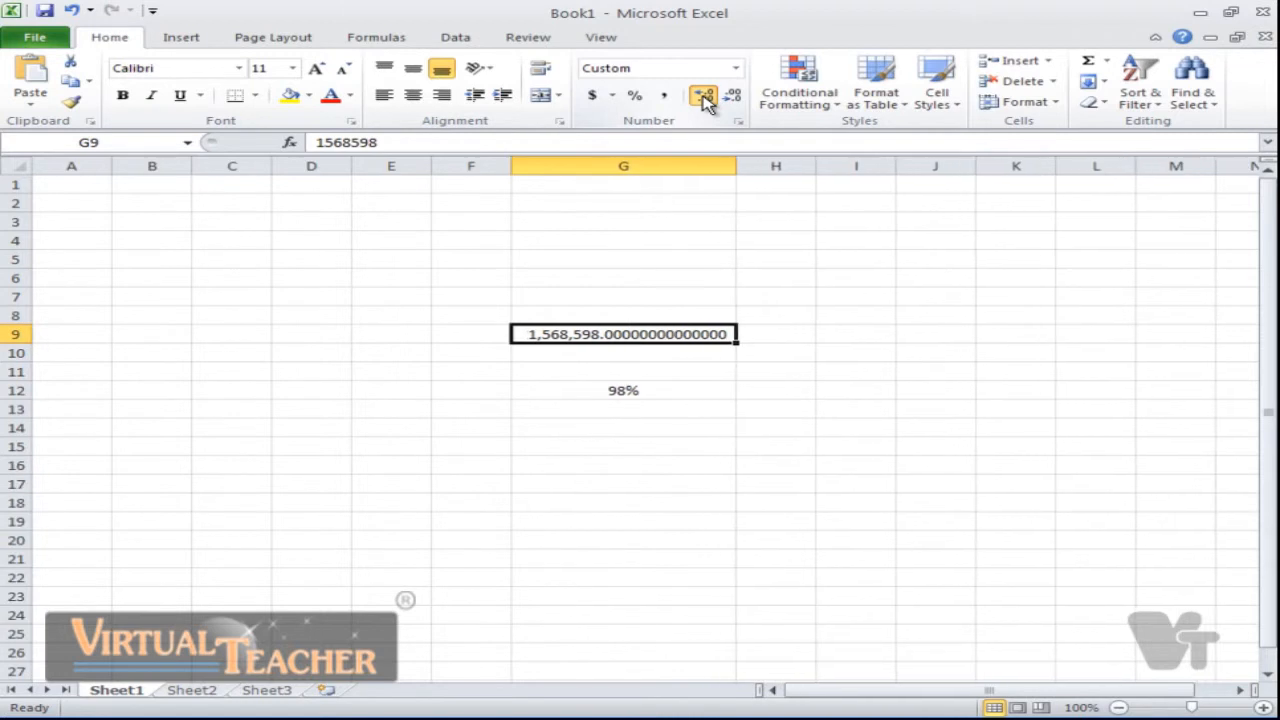
left_click(704, 98)
Reduce the decimals shown in G9 to two places and autofit the width of column G.
left_click(732, 98)
left_click(732, 98)
left_click(732, 98)
left_click(732, 98)
left_click(732, 98)
left_click(732, 98)
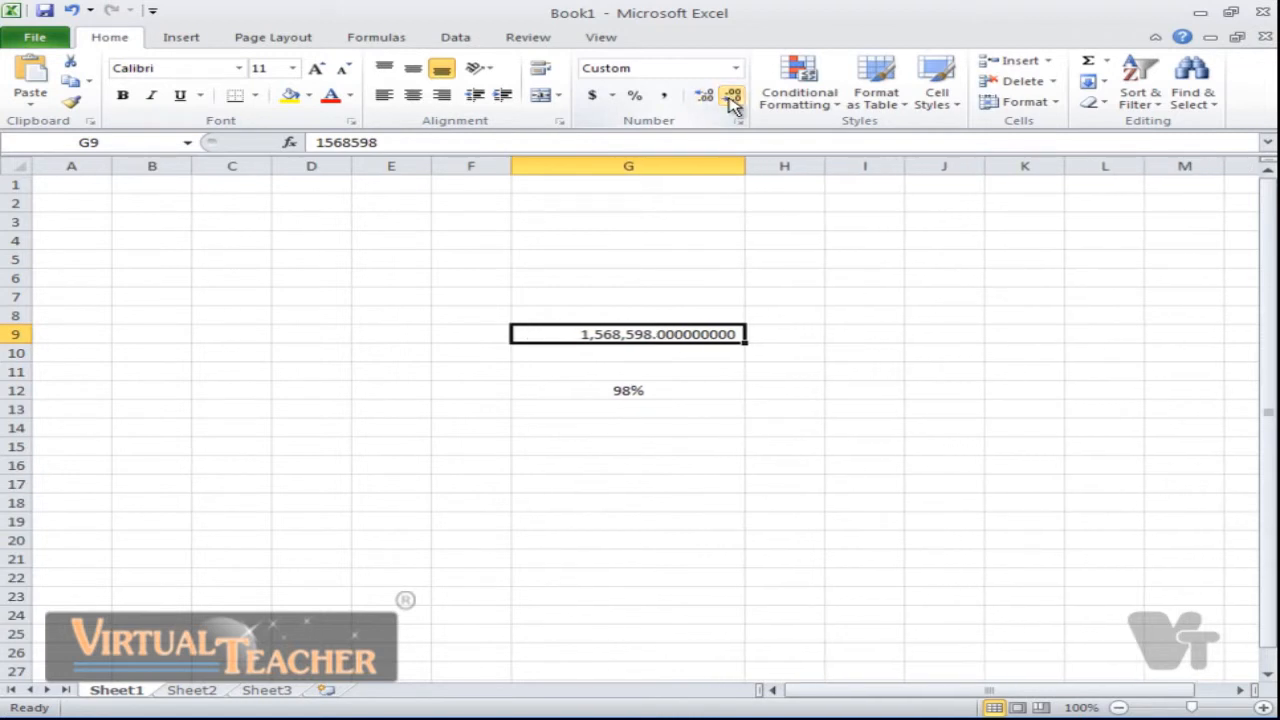
left_click(732, 98)
left_click(732, 98)
left_click(732, 98)
left_click(732, 98)
left_click(732, 98)
left_click(732, 98)
left_click(732, 98)
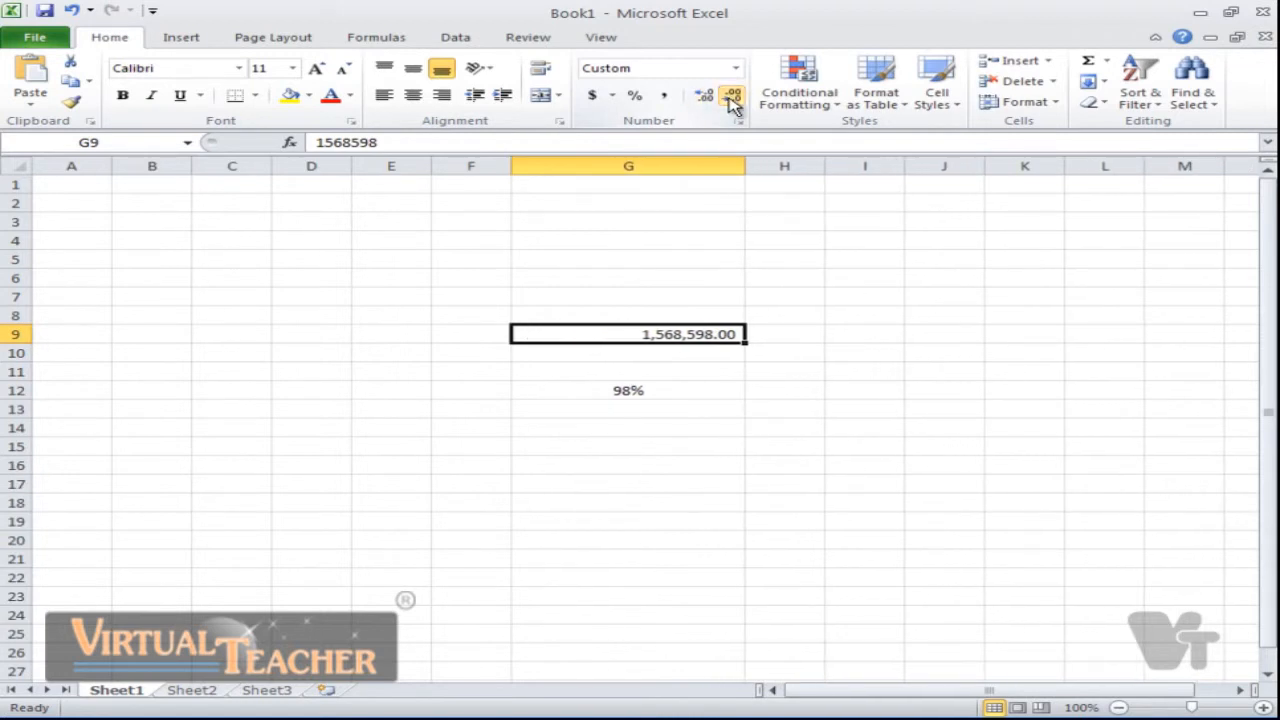
left_click(732, 98)
left_click(706, 97)
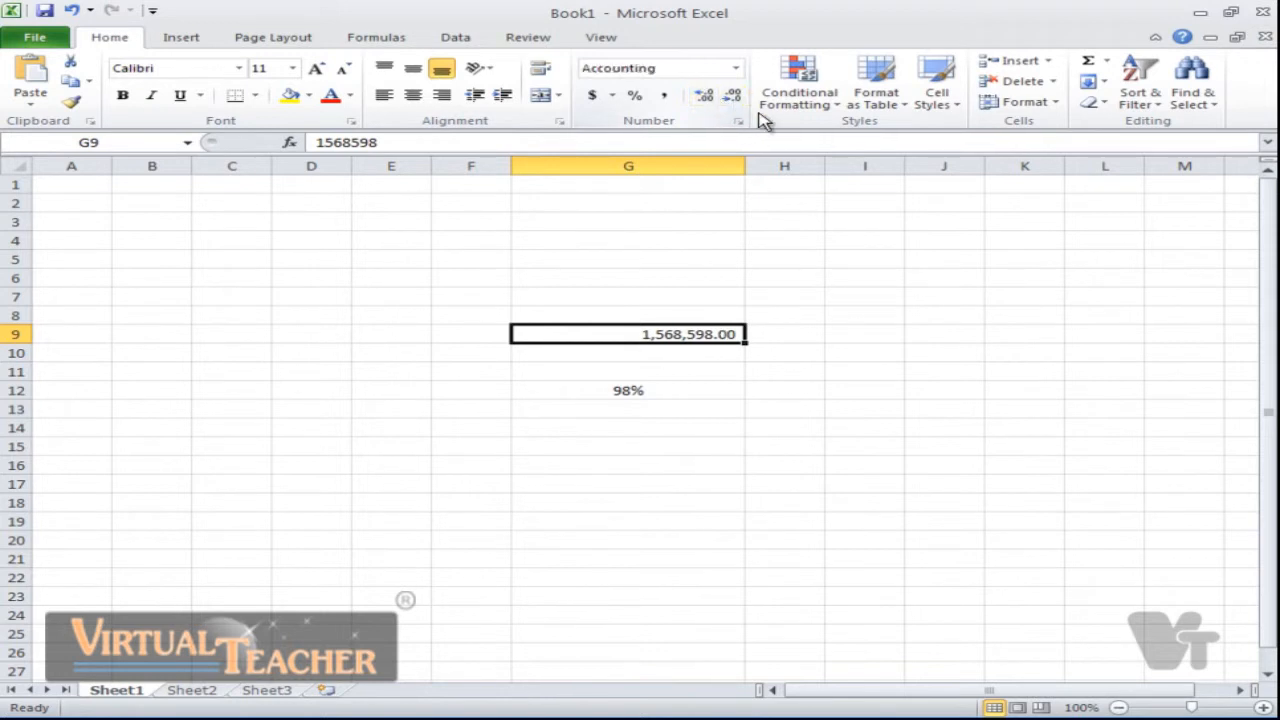
double_click(743, 166)
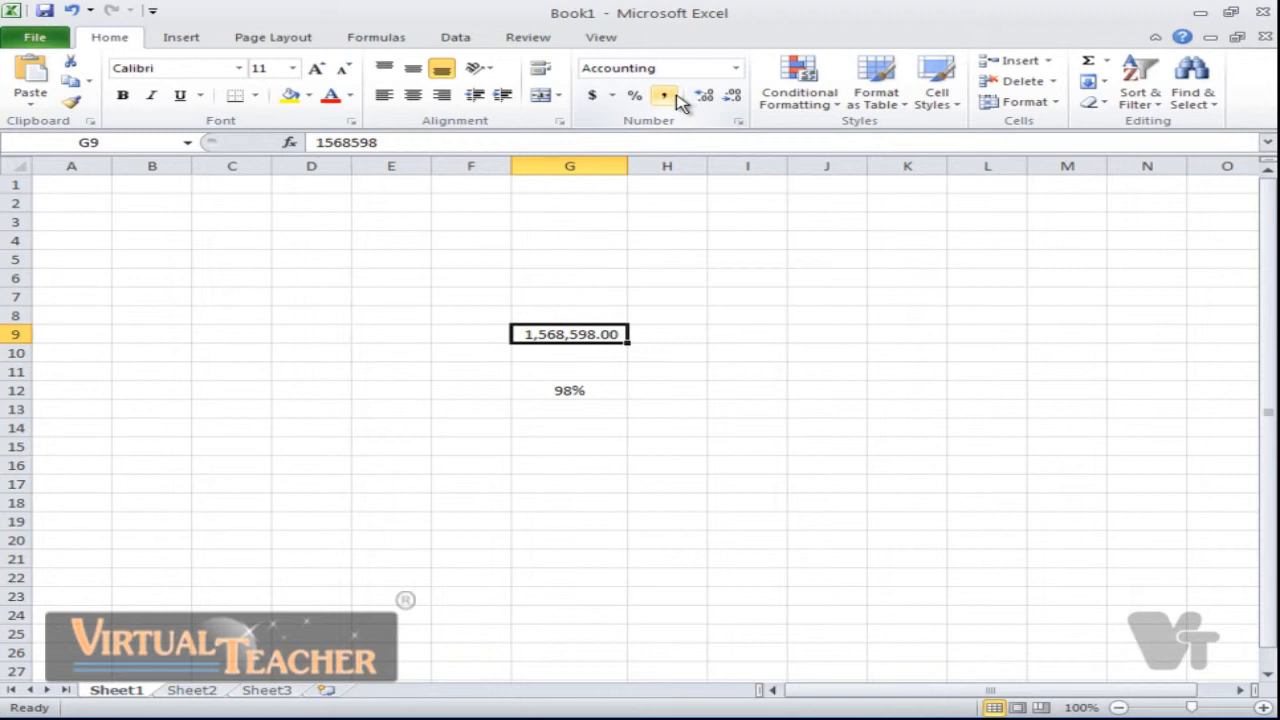
Delete cells G9:G12 with the Shift cells up option and select G15.
left_click(610, 390)
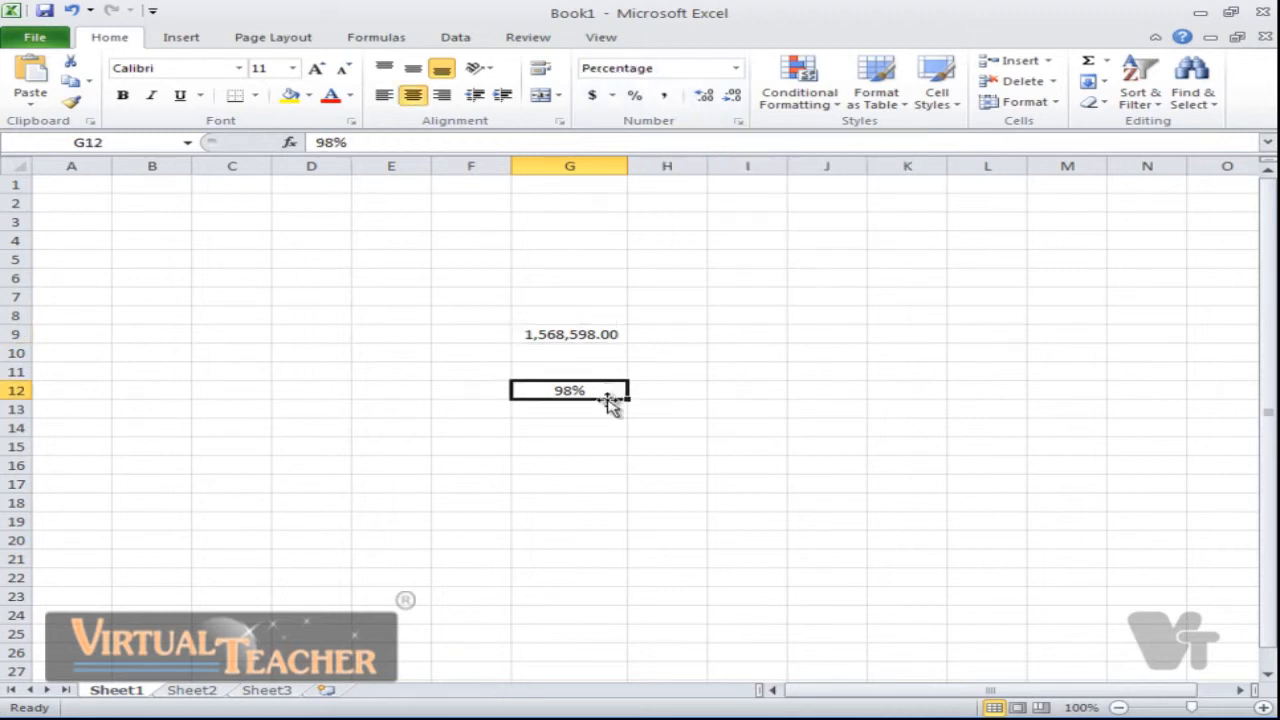
left_click_drag(609, 394, 598, 333)
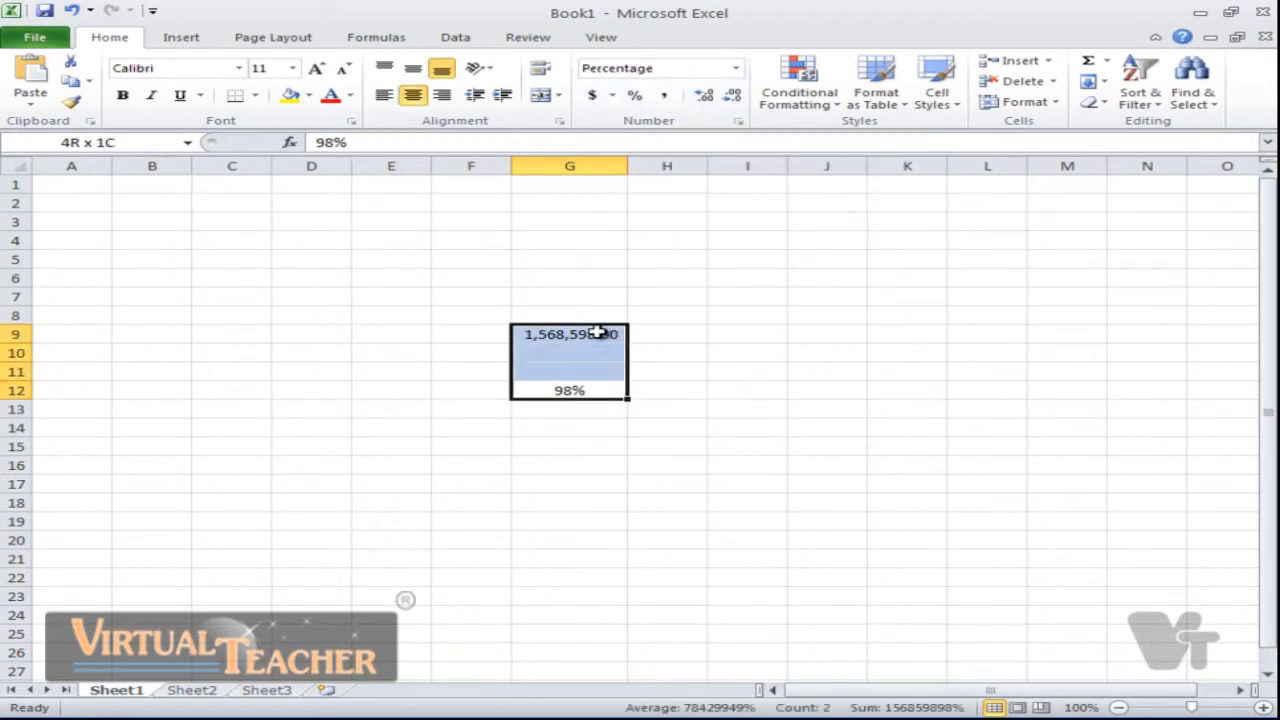
right_click(598, 333)
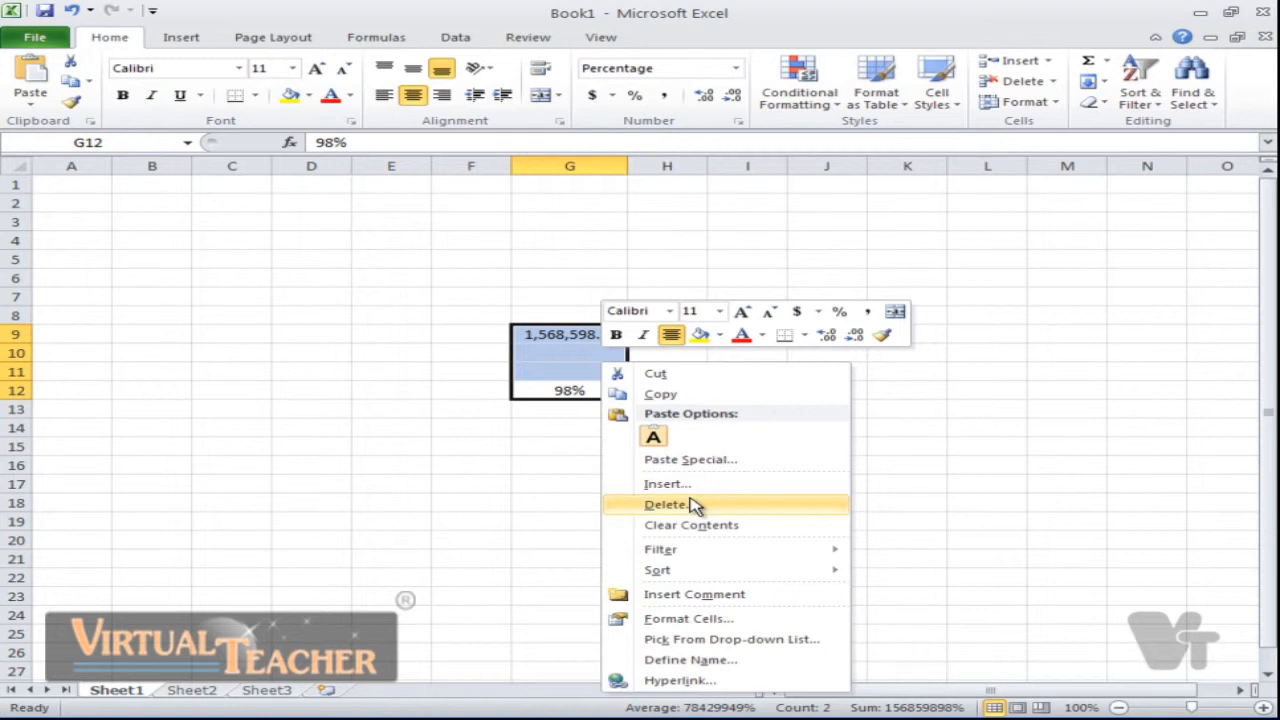
left_click(694, 505)
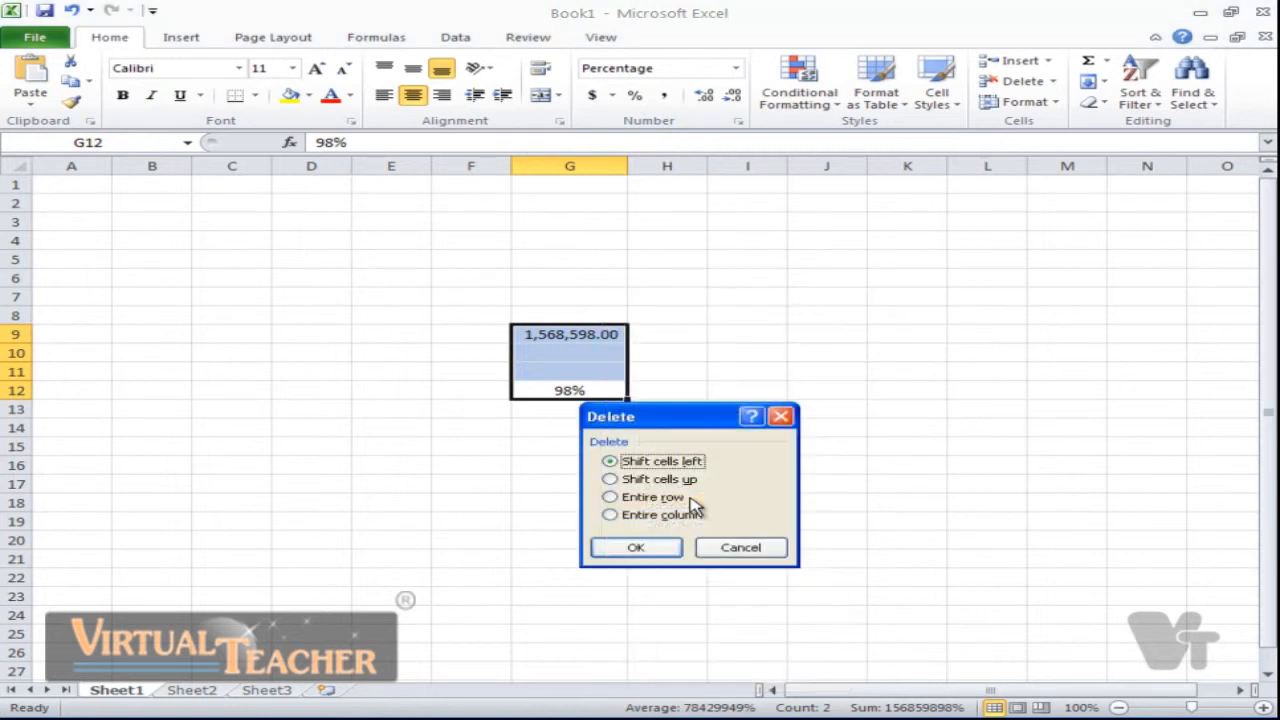
left_click_drag(666, 423, 829, 268)
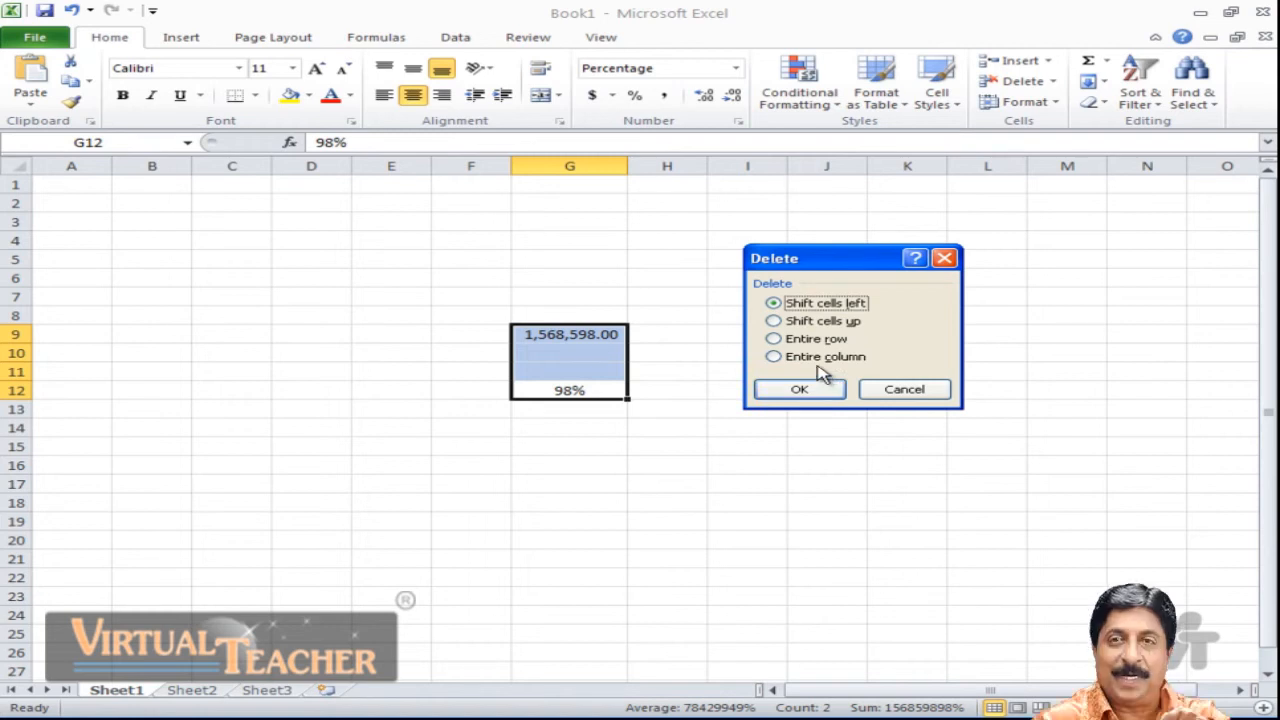
left_click(788, 324)
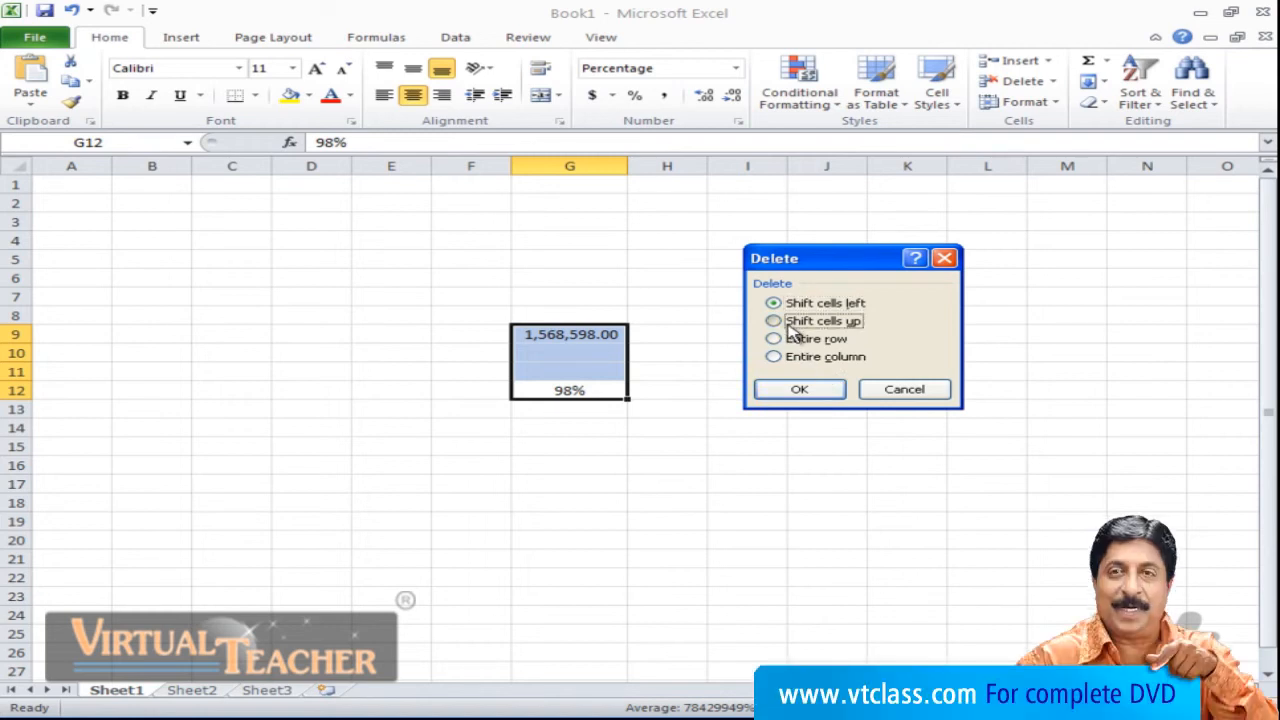
left_click(798, 386)
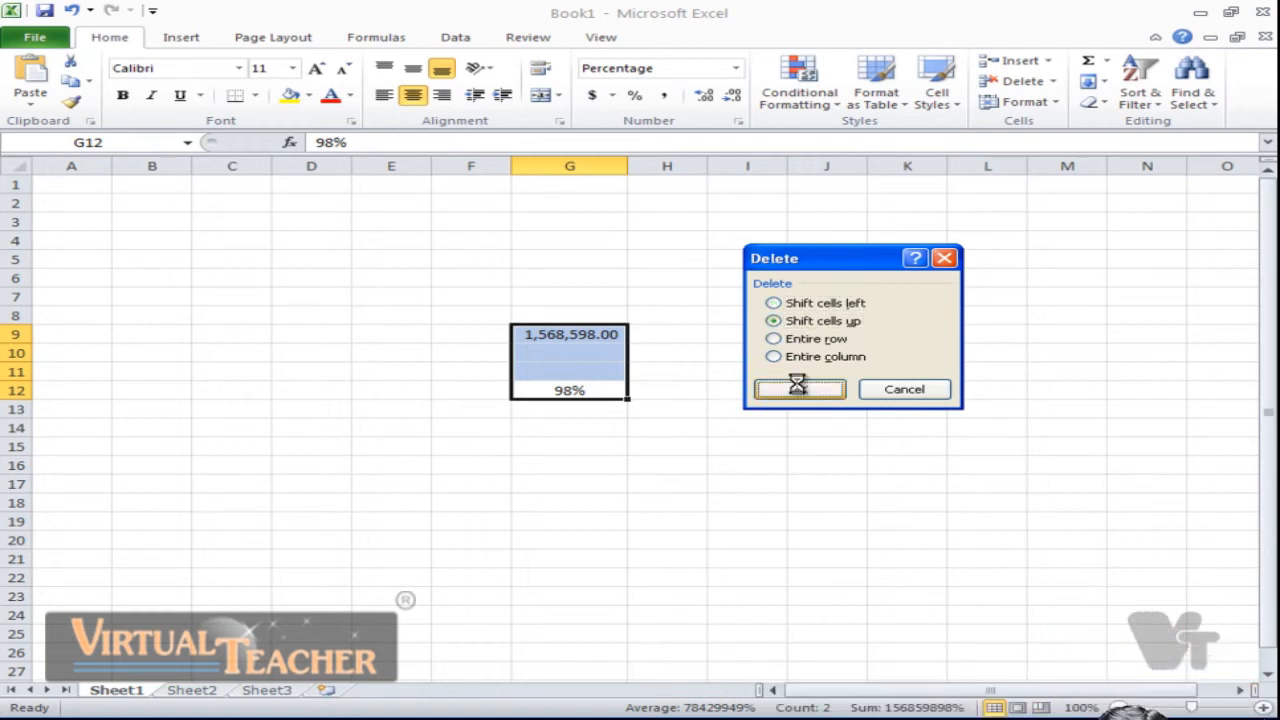
left_click(586, 451)
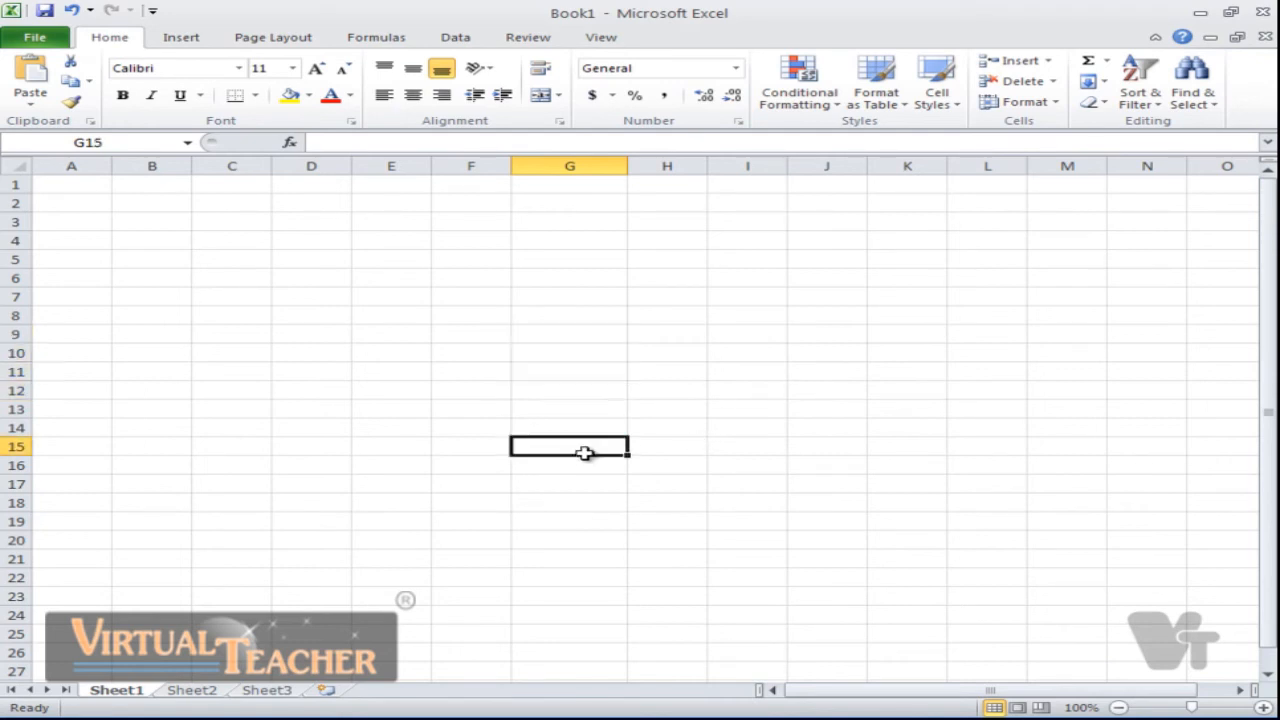